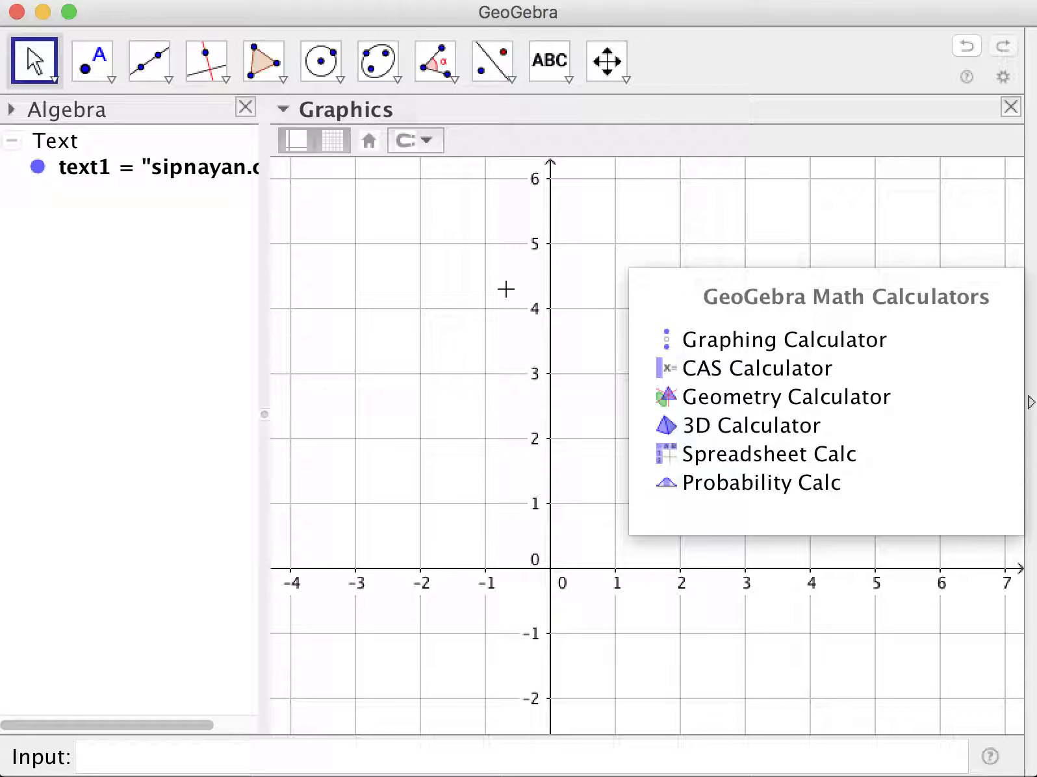
- Close the Algebra view and hide the axes and the grid in the graphics area
left_click(245, 109)
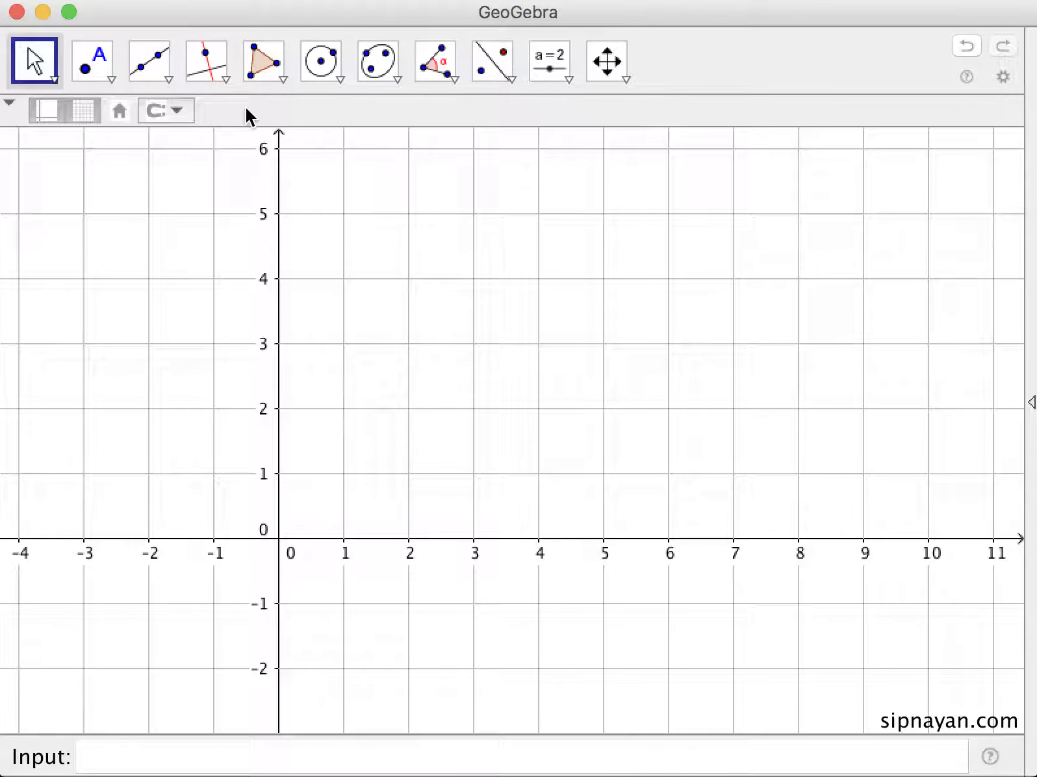
left_click(53, 111)
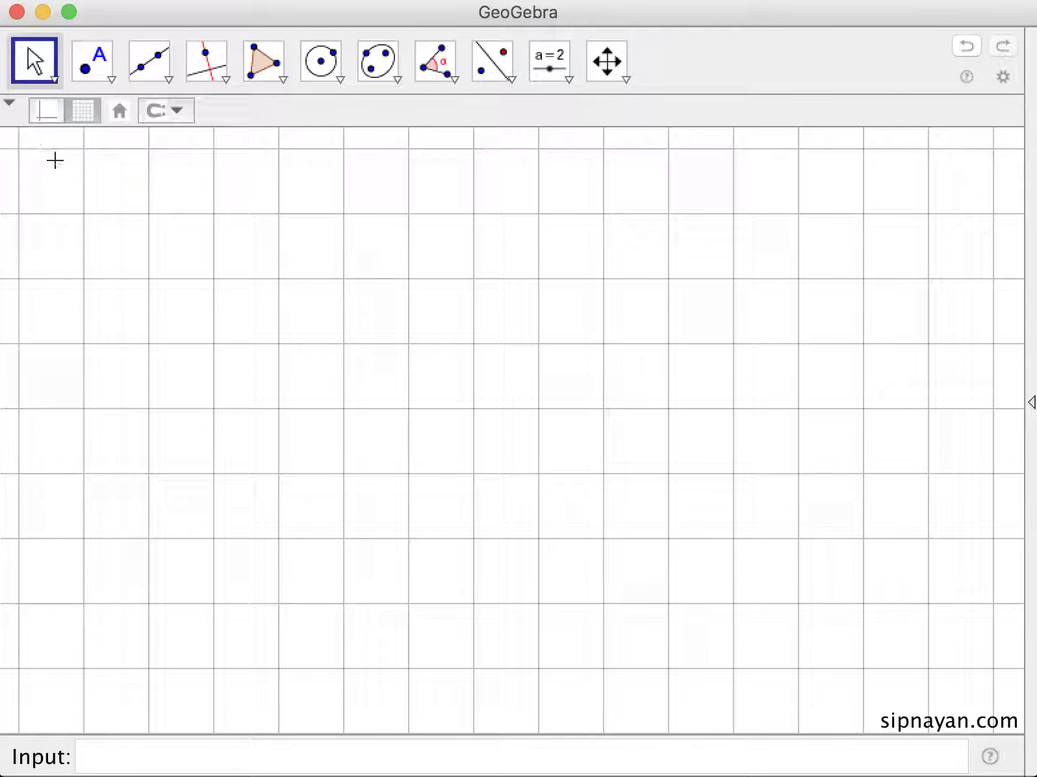
left_click(83, 111)
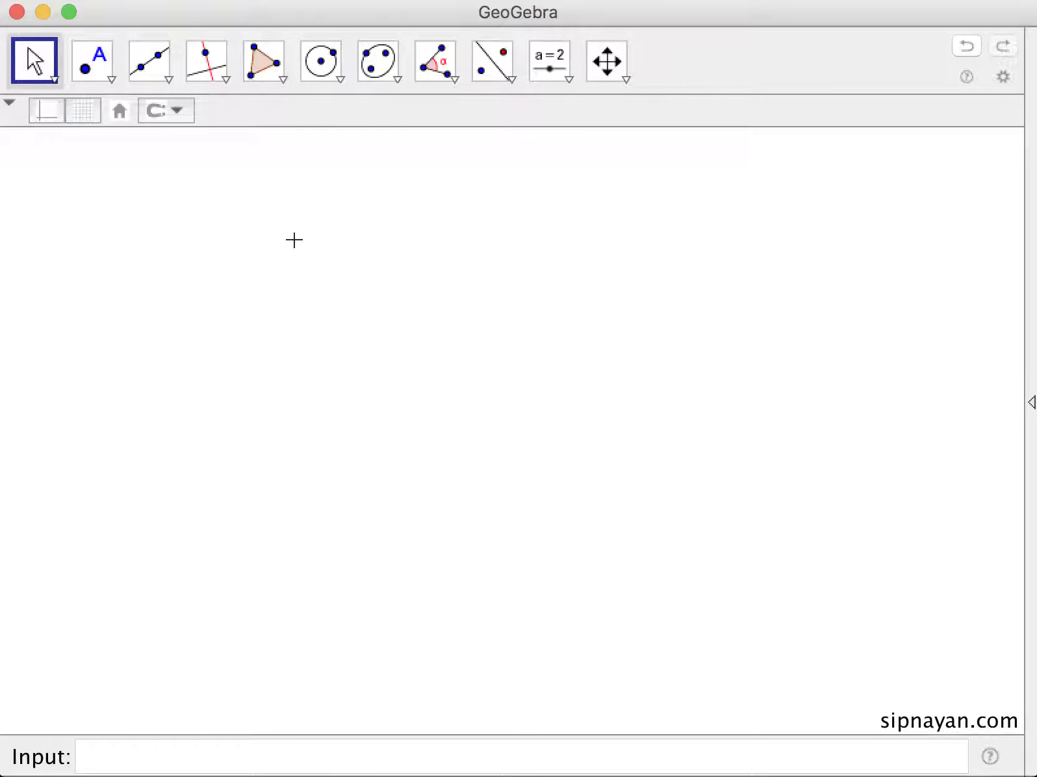
- Draw a triangle from three connected segments with the Segment tool and shift its lower-right vertex slightly outward
left_click(170, 82)
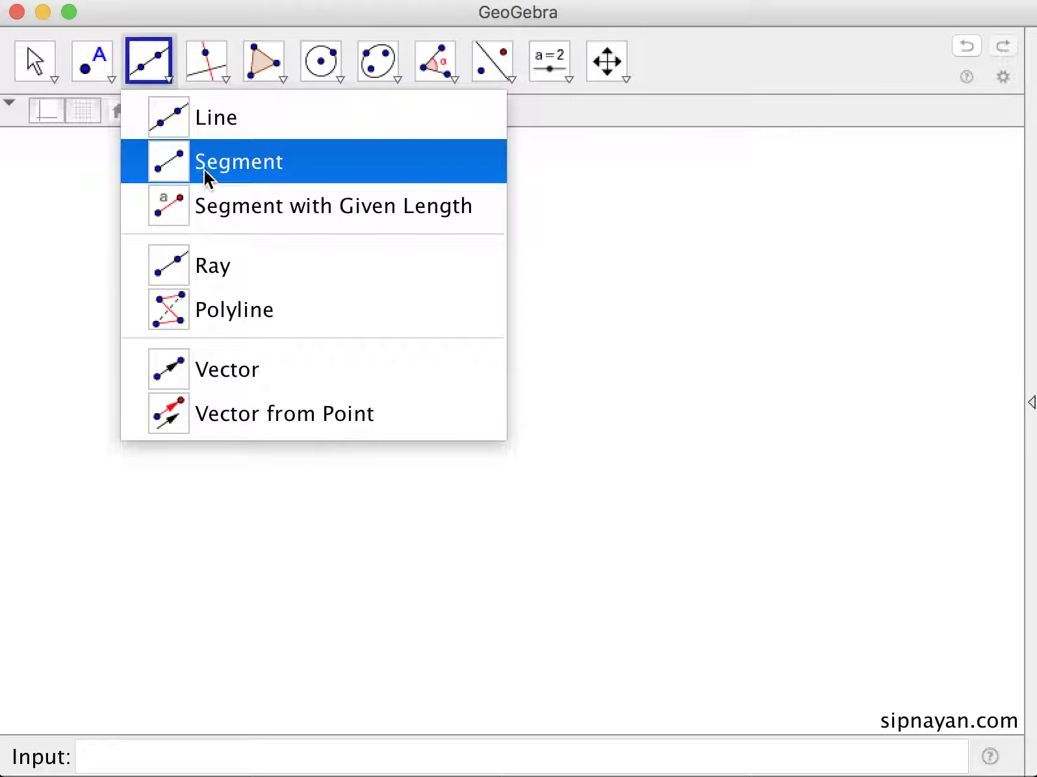
left_click(35, 61)
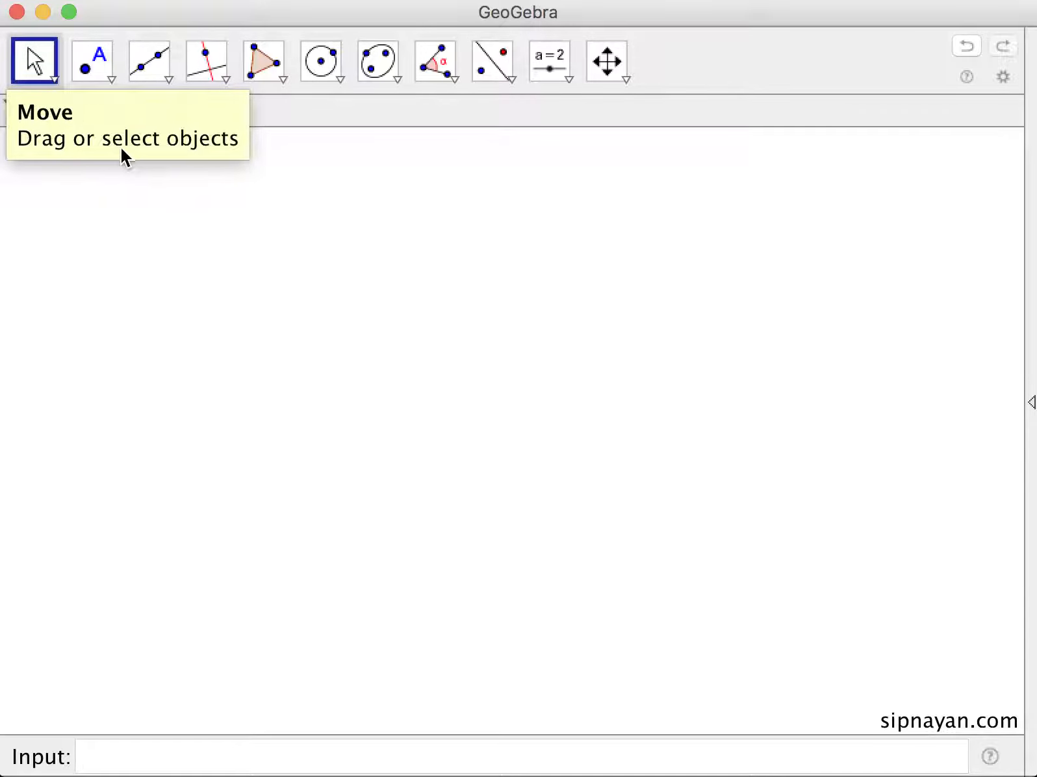
left_click(157, 79)
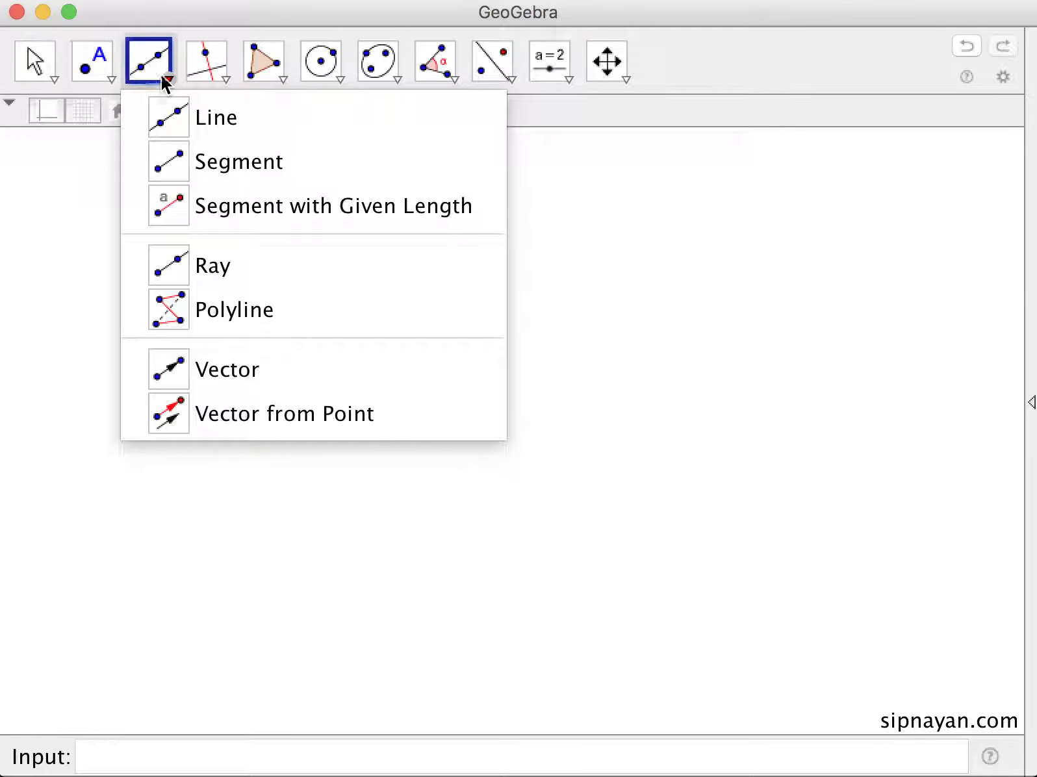
left_click(203, 171)
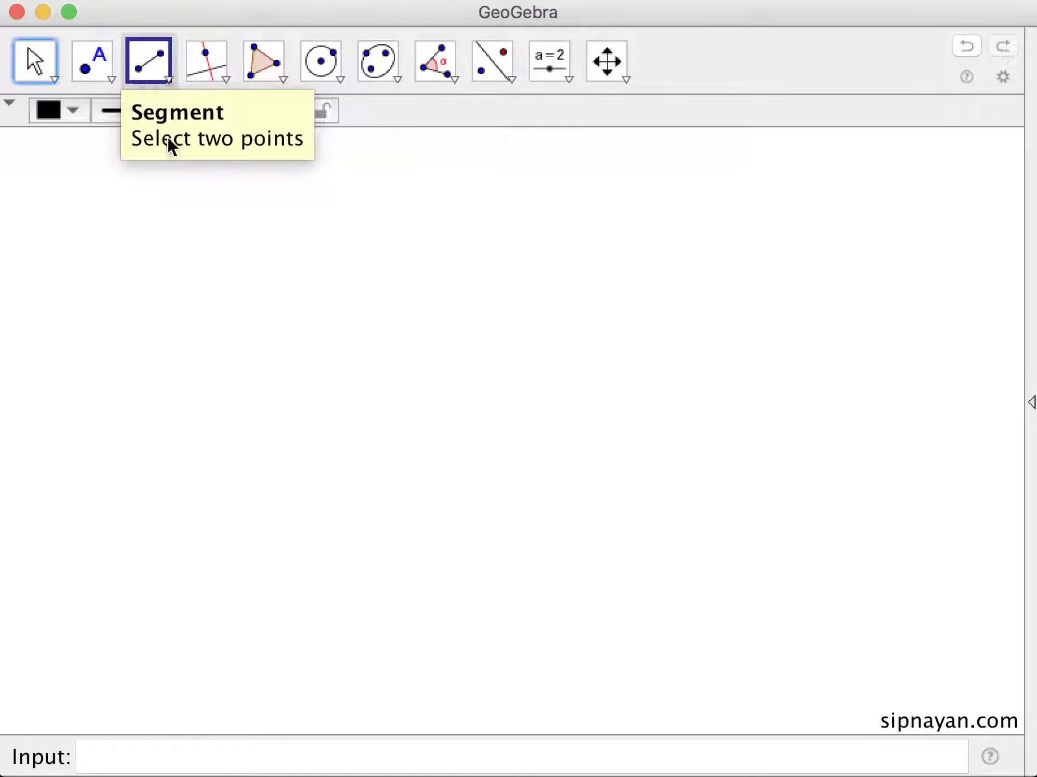
left_click(386, 270)
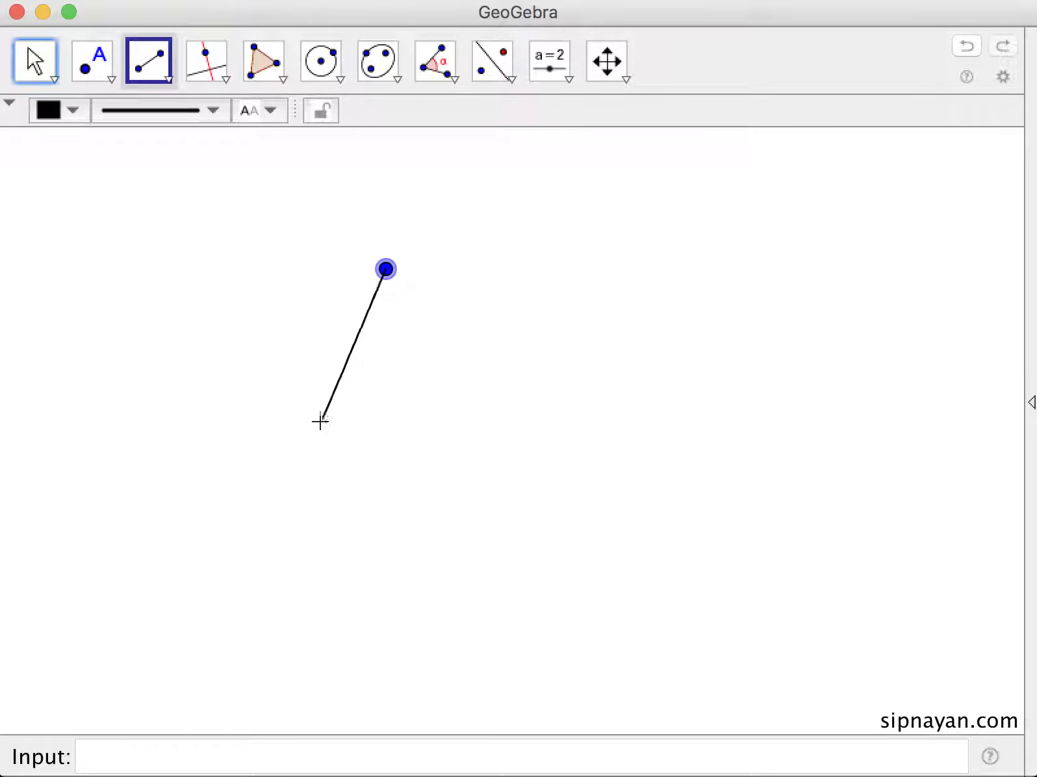
left_click(229, 494)
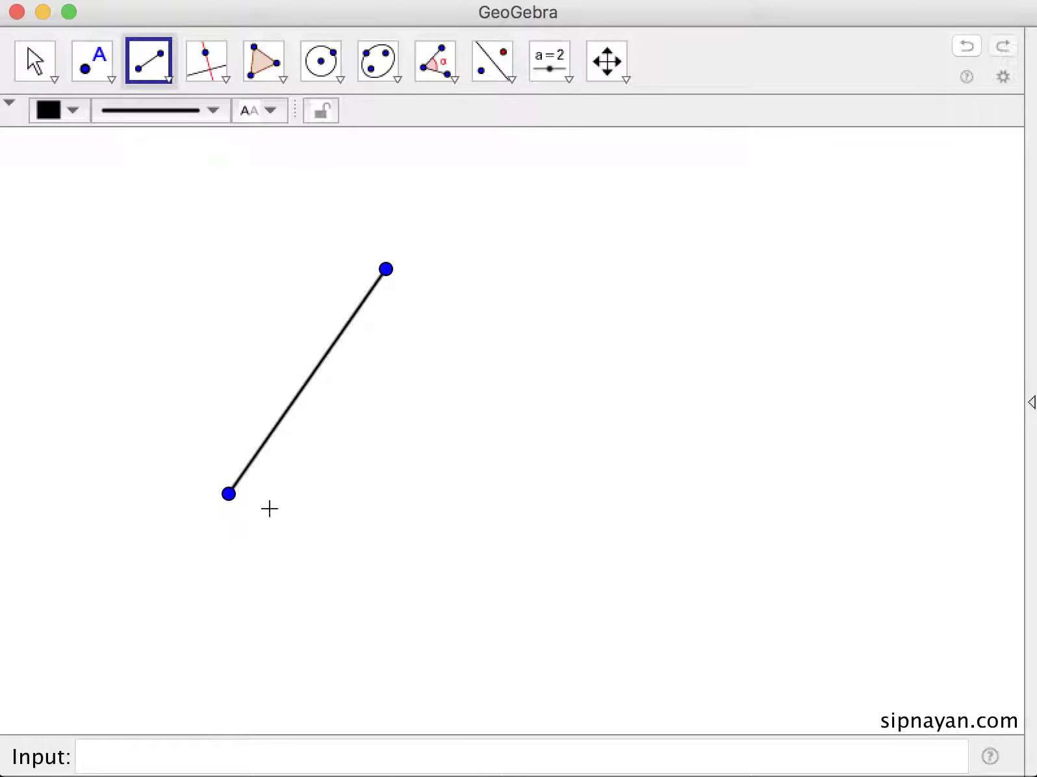
left_click(231, 494)
left_click(520, 505)
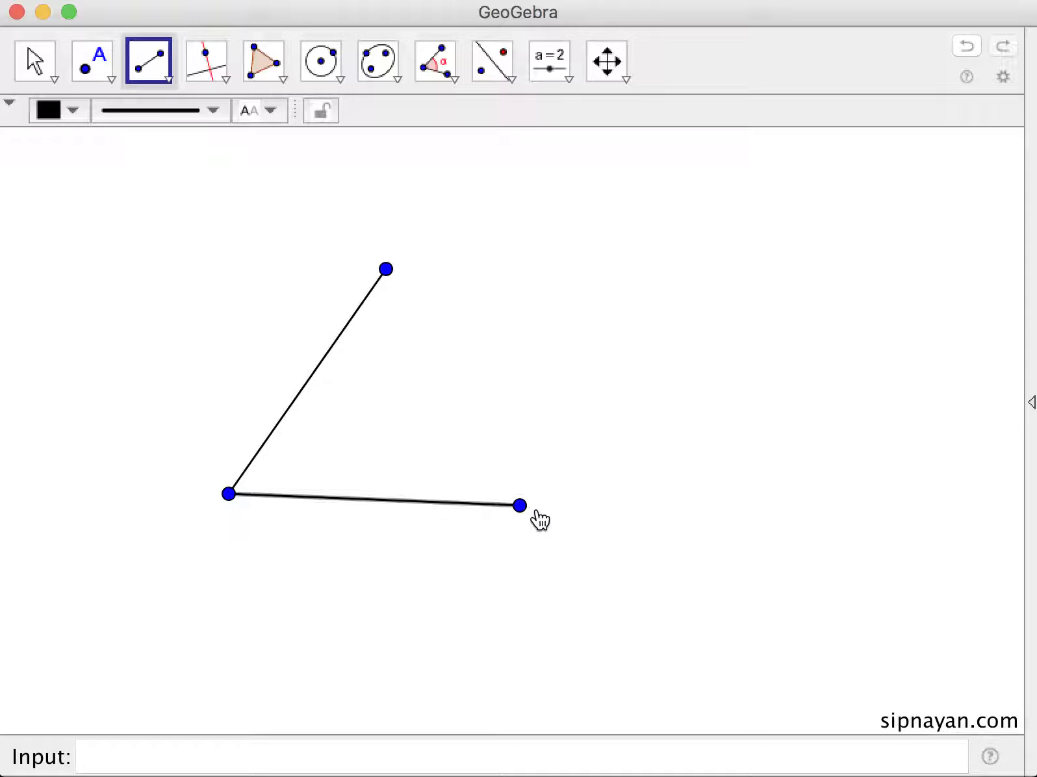
left_click(387, 270)
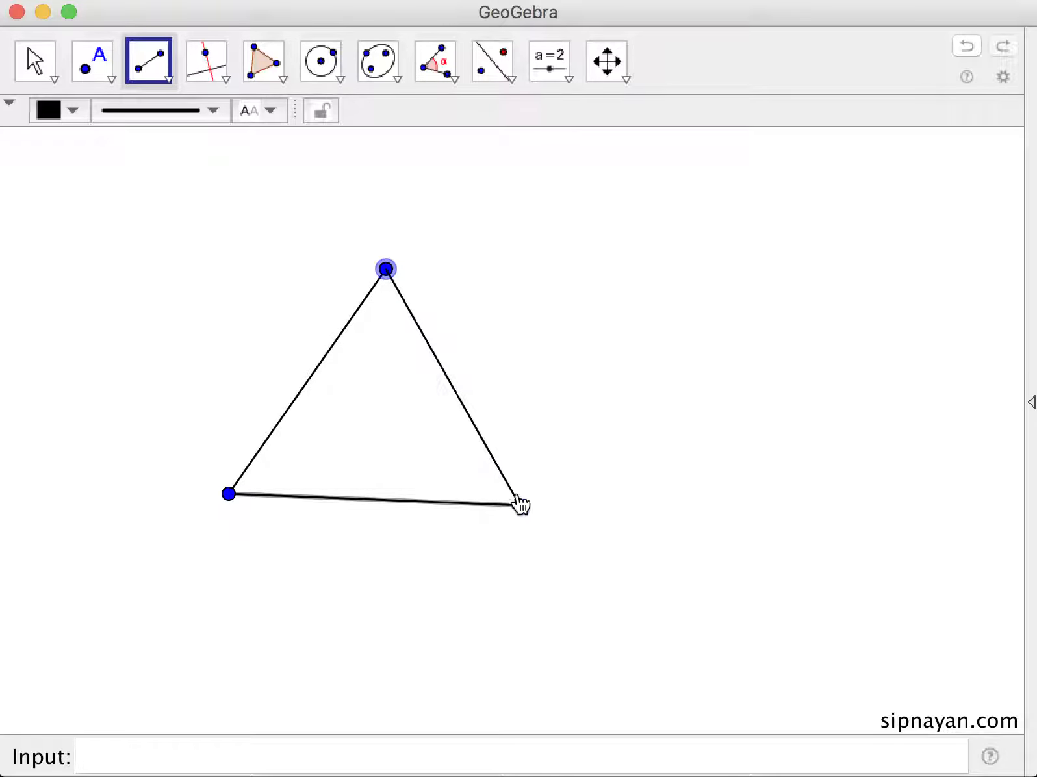
left_click_drag(521, 505, 530, 503)
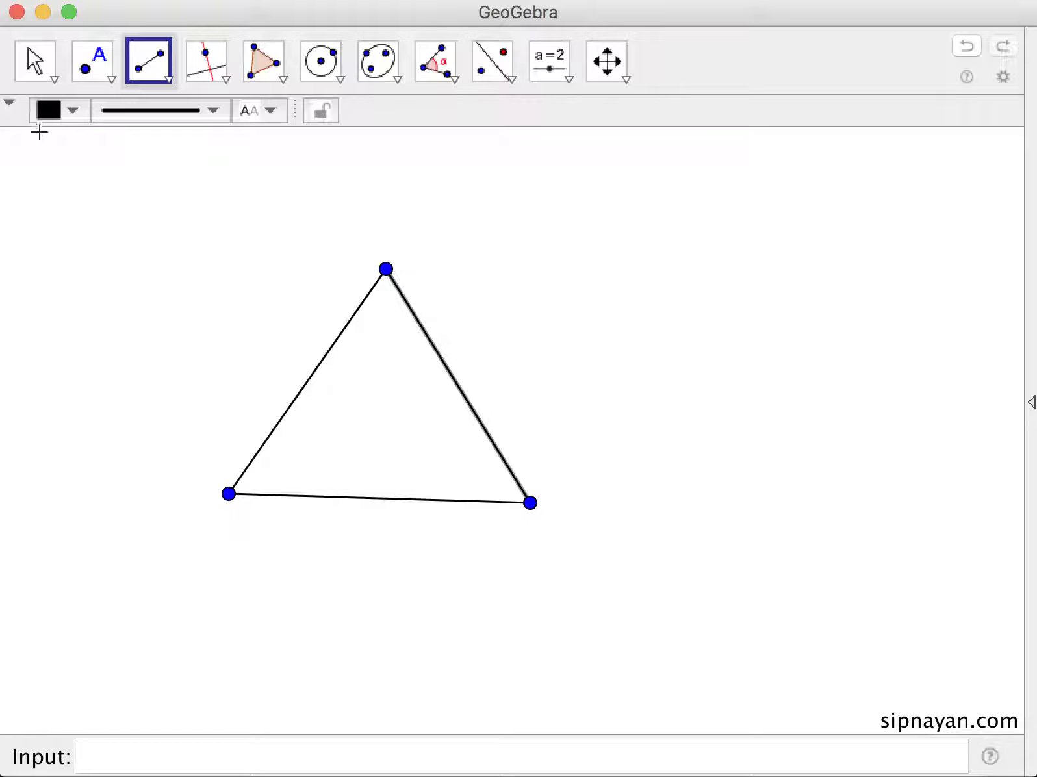
- Rename the triangle's lower-left vertex to P
left_click(35, 63)
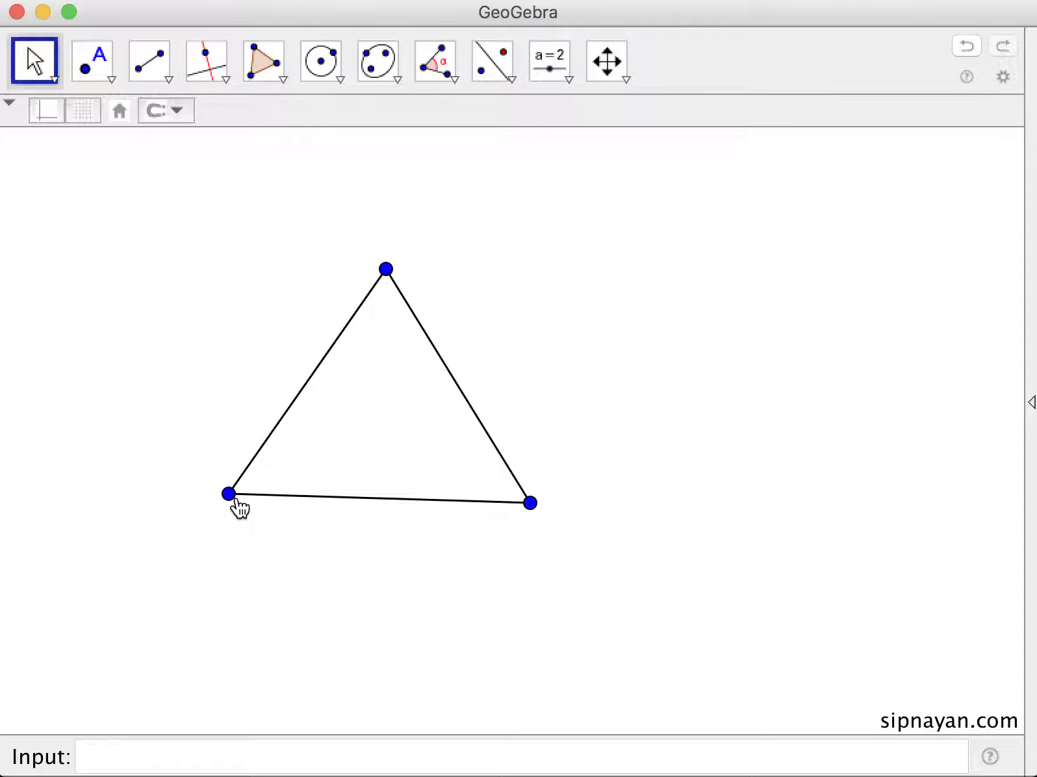
right_click(230, 494)
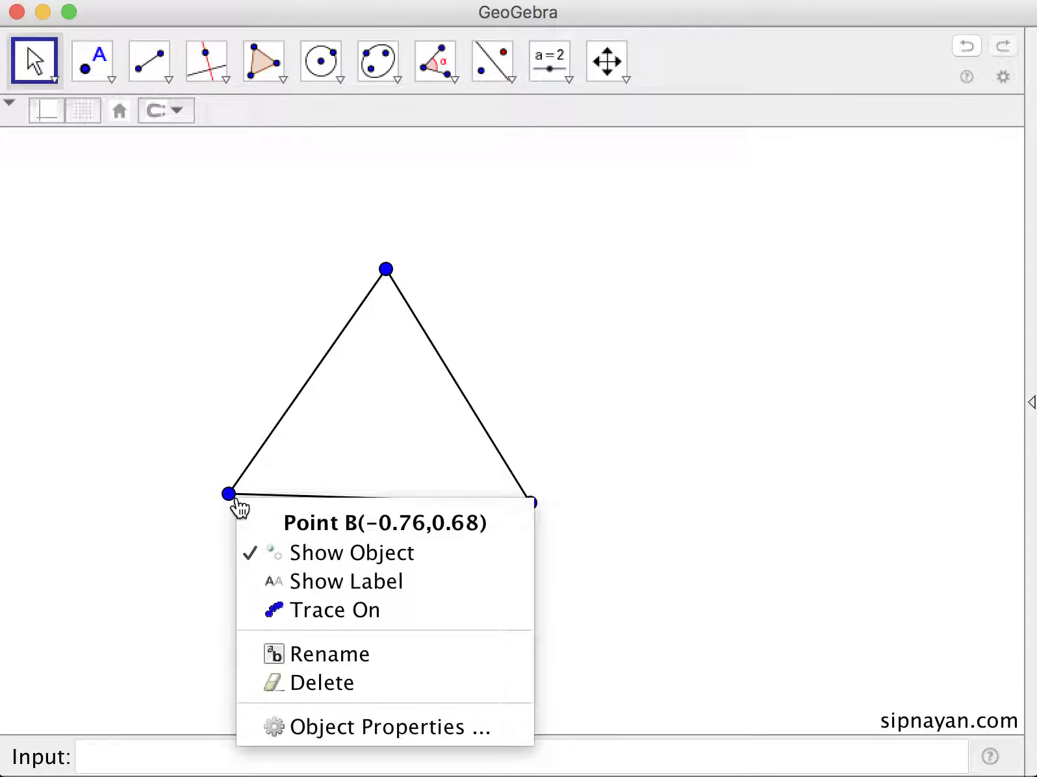
left_click(379, 655)
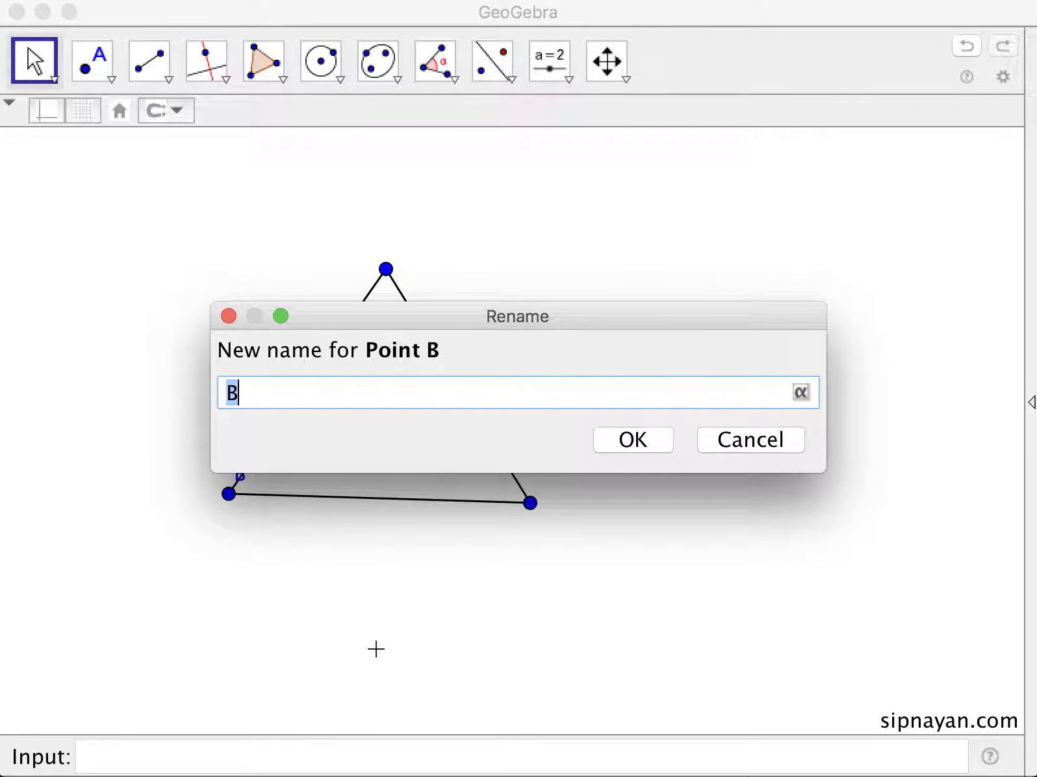
left_click(625, 443)
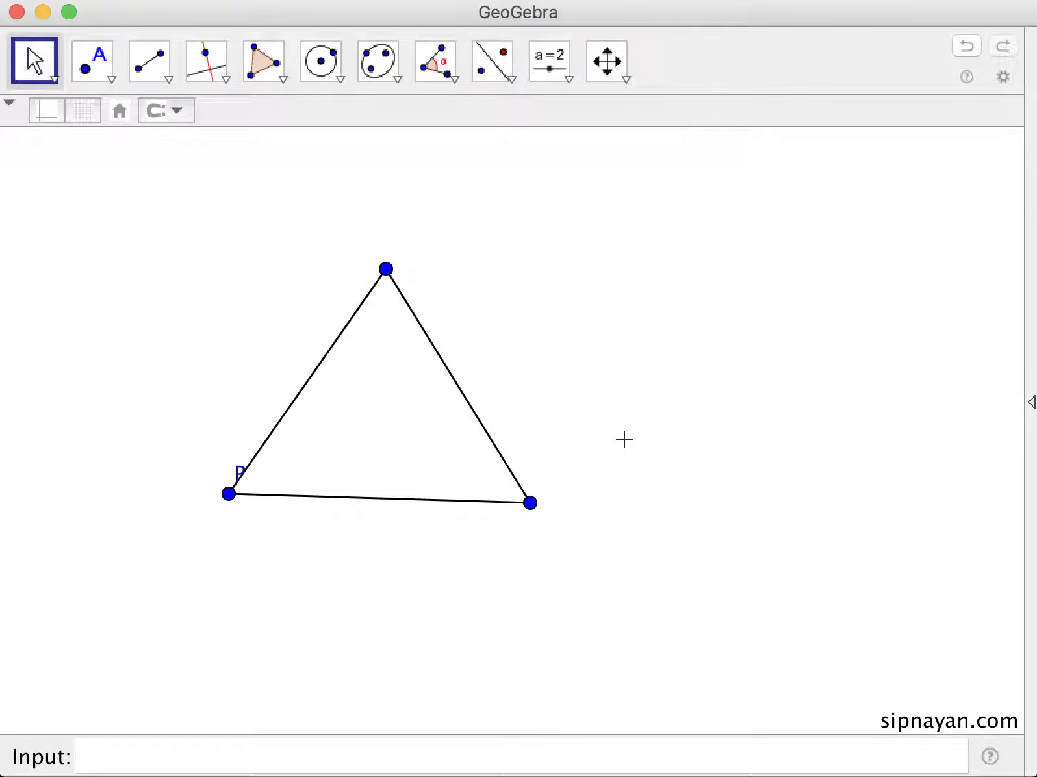
- Rename the triangle's top vertex to Q
right_click(388, 273)
left_click(508, 435)
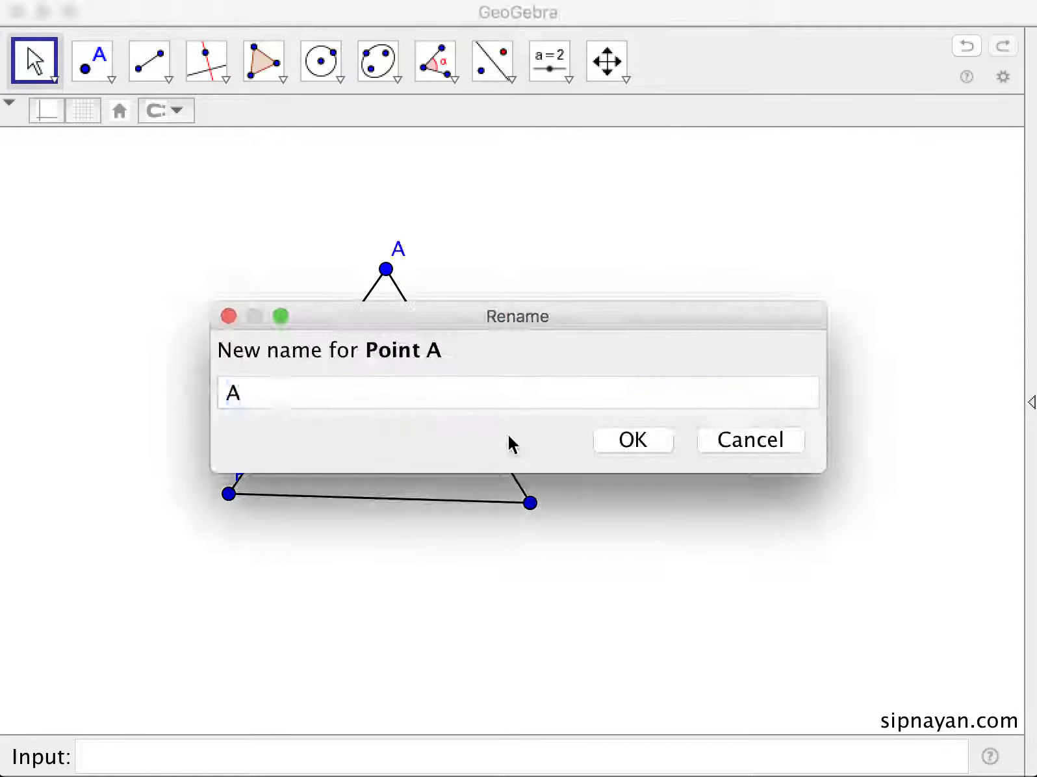
type("Q")
left_click(639, 451)
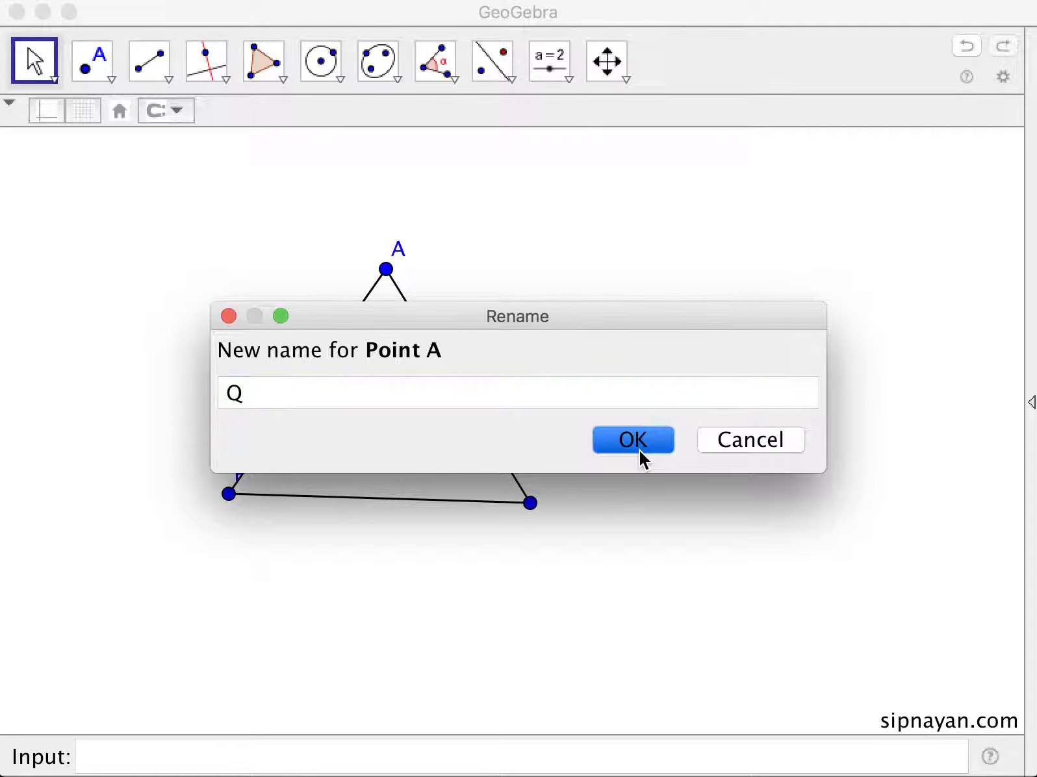
- Rename the triangle's lower-right vertex to R
right_click(532, 504)
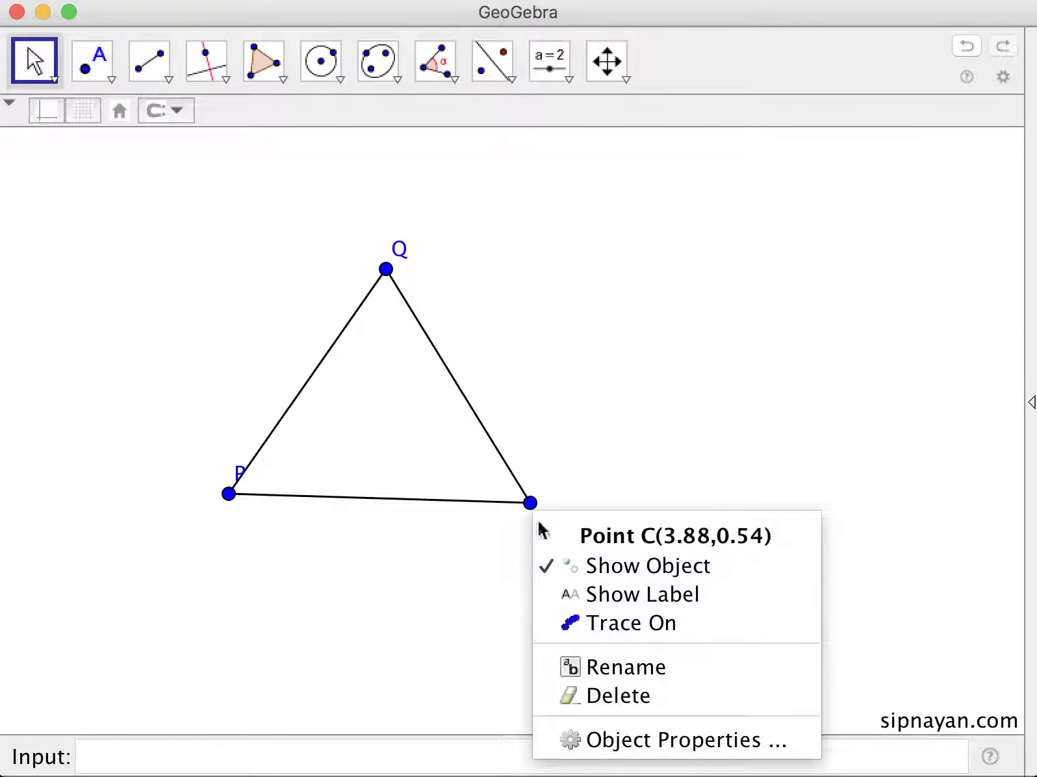
left_click(674, 676)
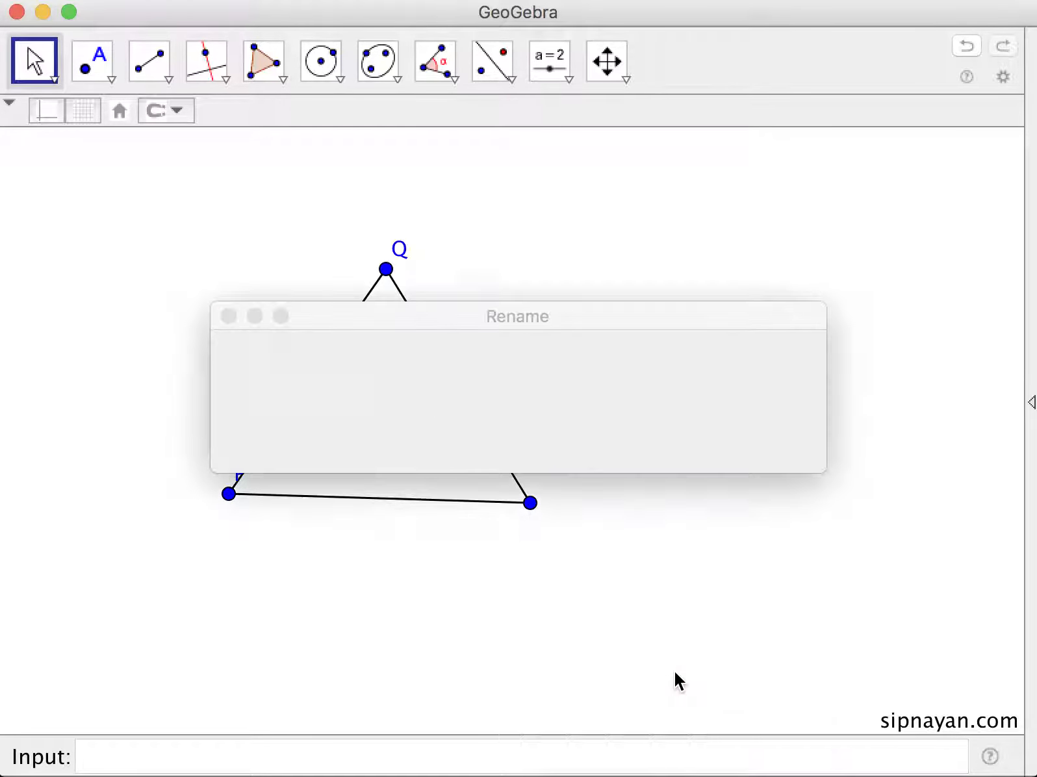
type("R")
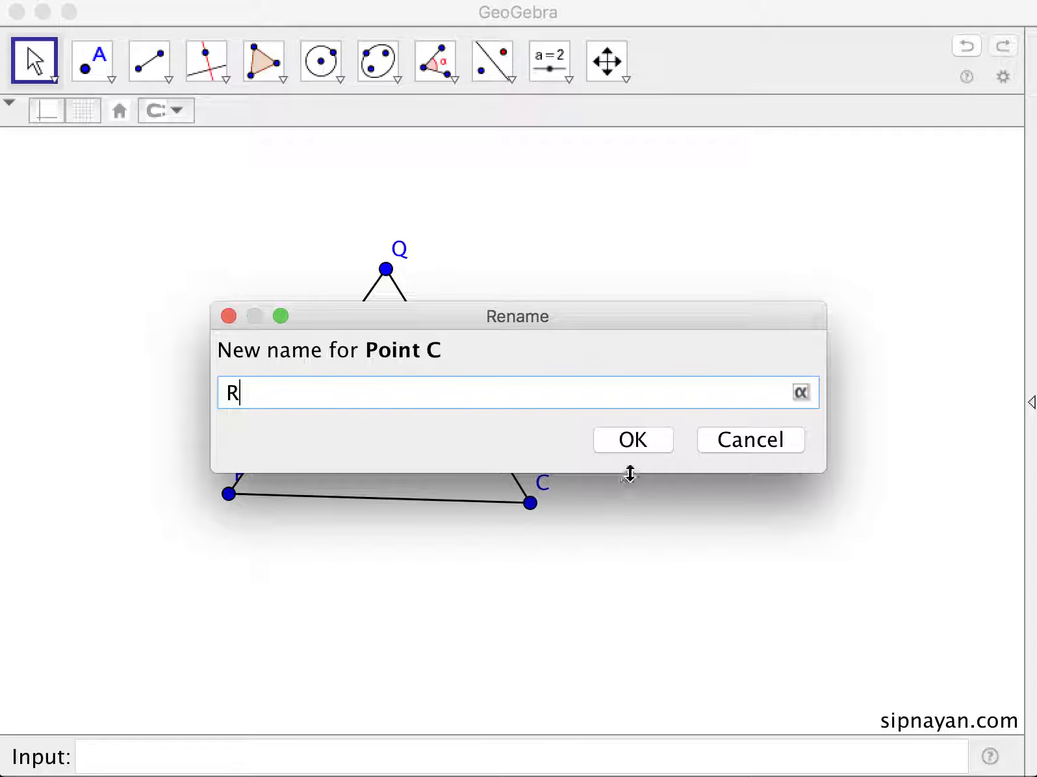
left_click(622, 440)
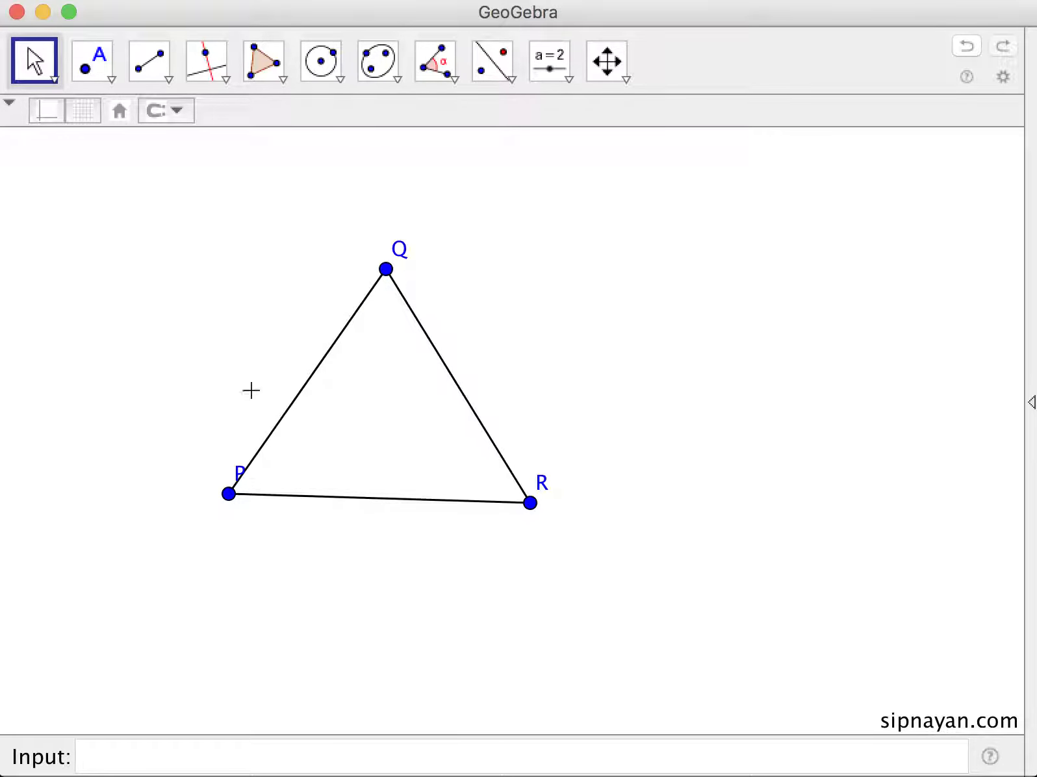
- Reshape triangle PQR by moving its vertices and sides until PR is nearly horizontal, with label P outside the triangle beside its vertex
mouse_move(387, 269)
left_mouse_down()
mouse_move(459, 268)
mouse_move(399, 268)
left_mouse_up()
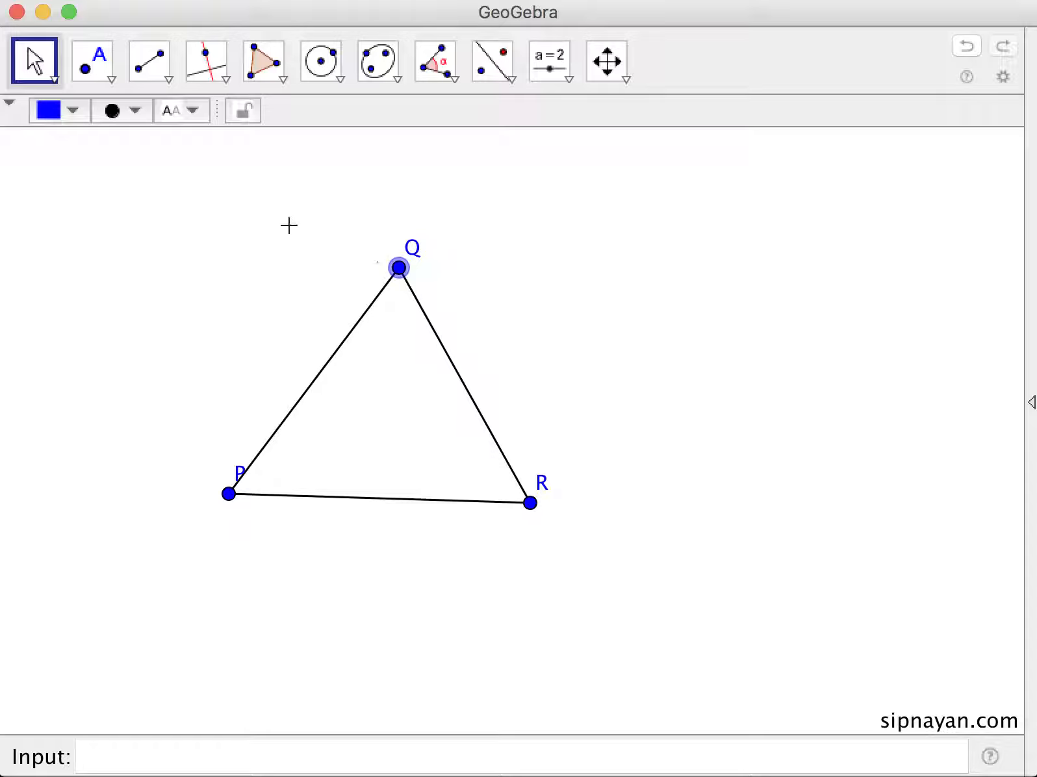
mouse_move(229, 494)
left_mouse_down()
mouse_move(130, 458)
mouse_move(231, 487)
left_mouse_up()
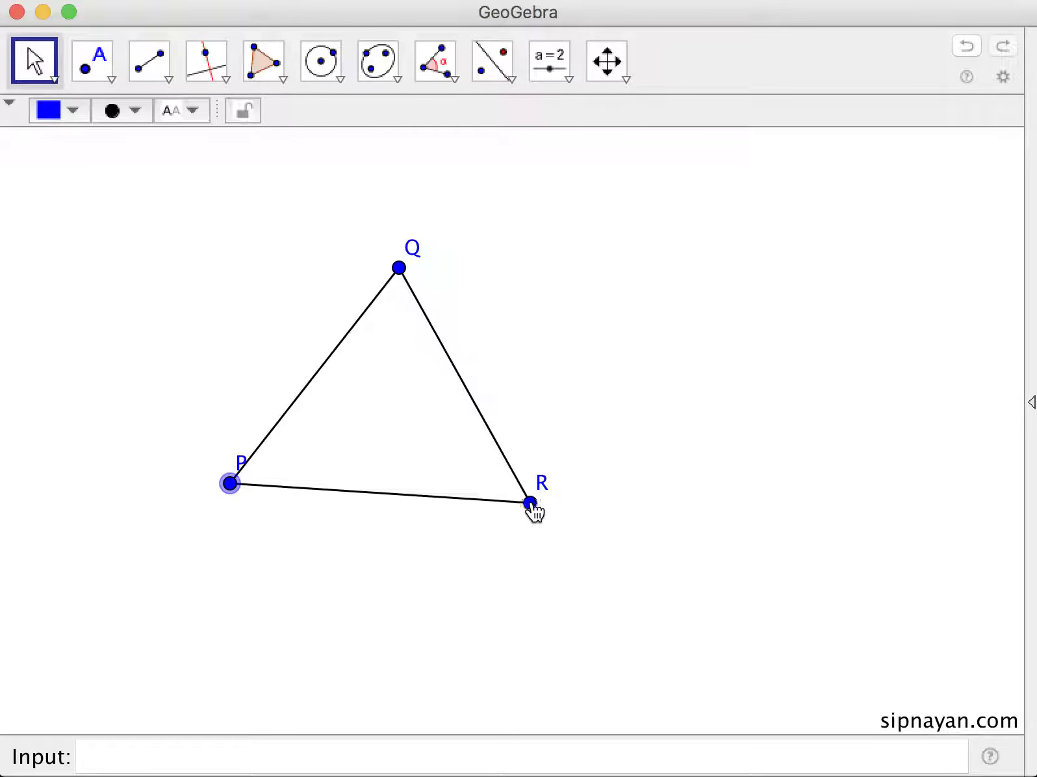
left_click_drag(532, 506, 546, 527)
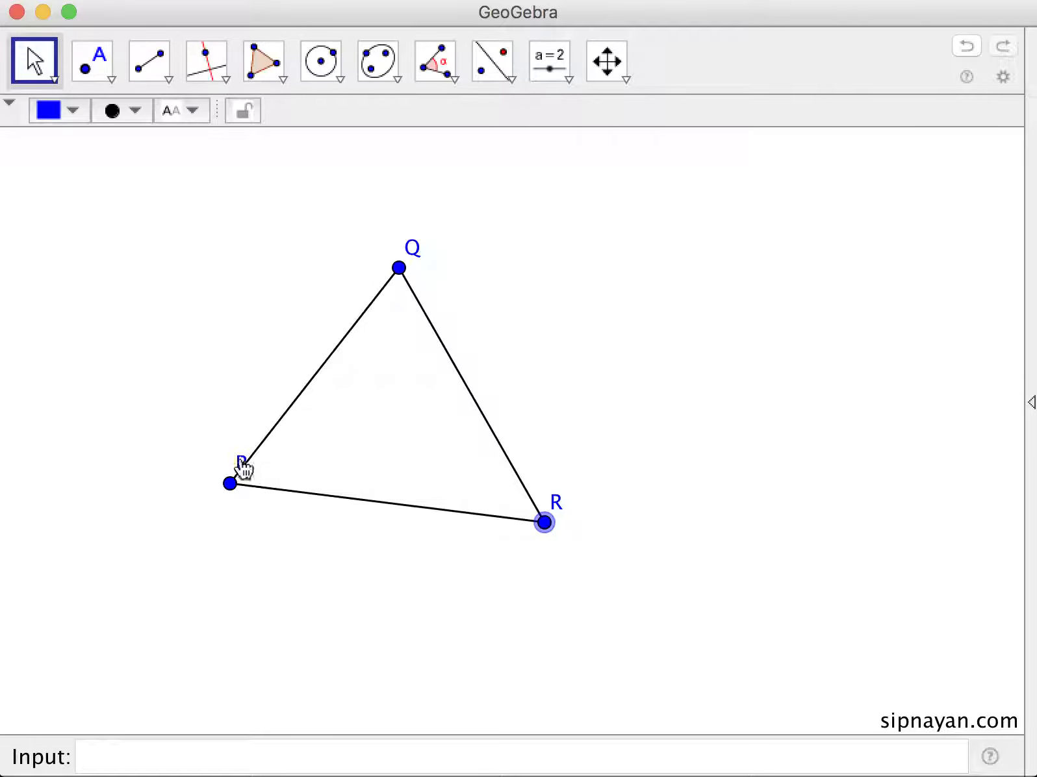
left_click_drag(281, 426, 314, 470)
mouse_move(384, 526)
left_mouse_down()
mouse_move(389, 602)
mouse_move(394, 473)
mouse_move(392, 548)
left_mouse_up()
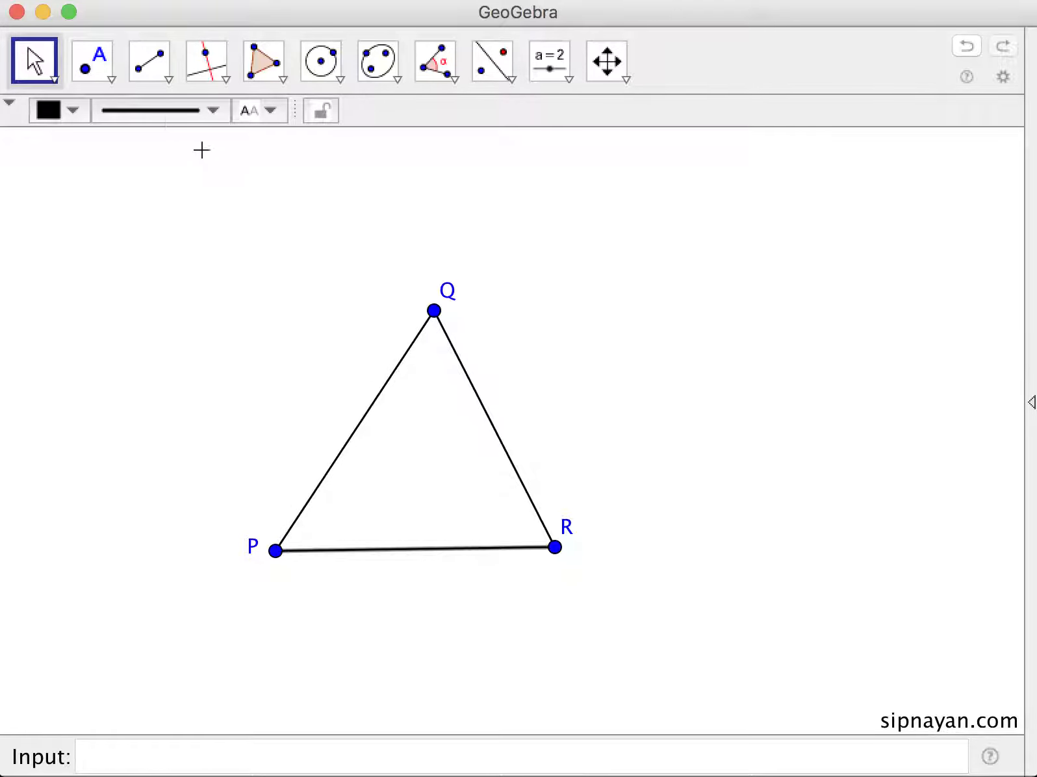
- Construct the perpendicular bisector of side PQ using its endpoints and move vertex Q slightly down
left_click(225, 79)
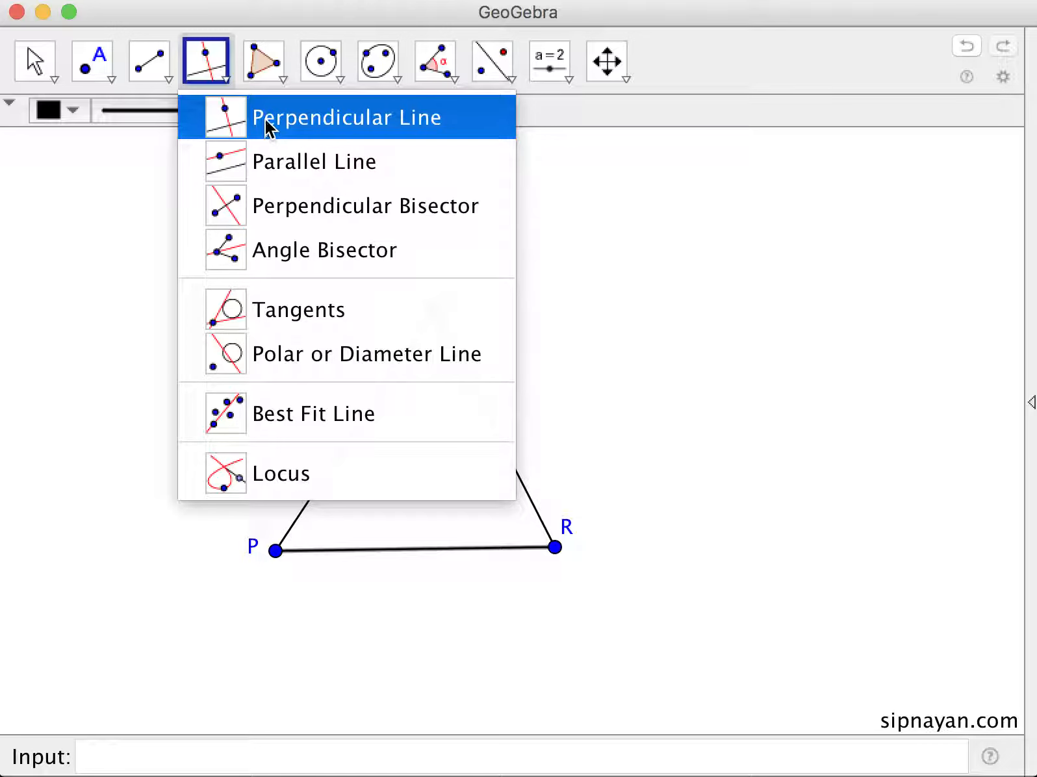
left_click(279, 212)
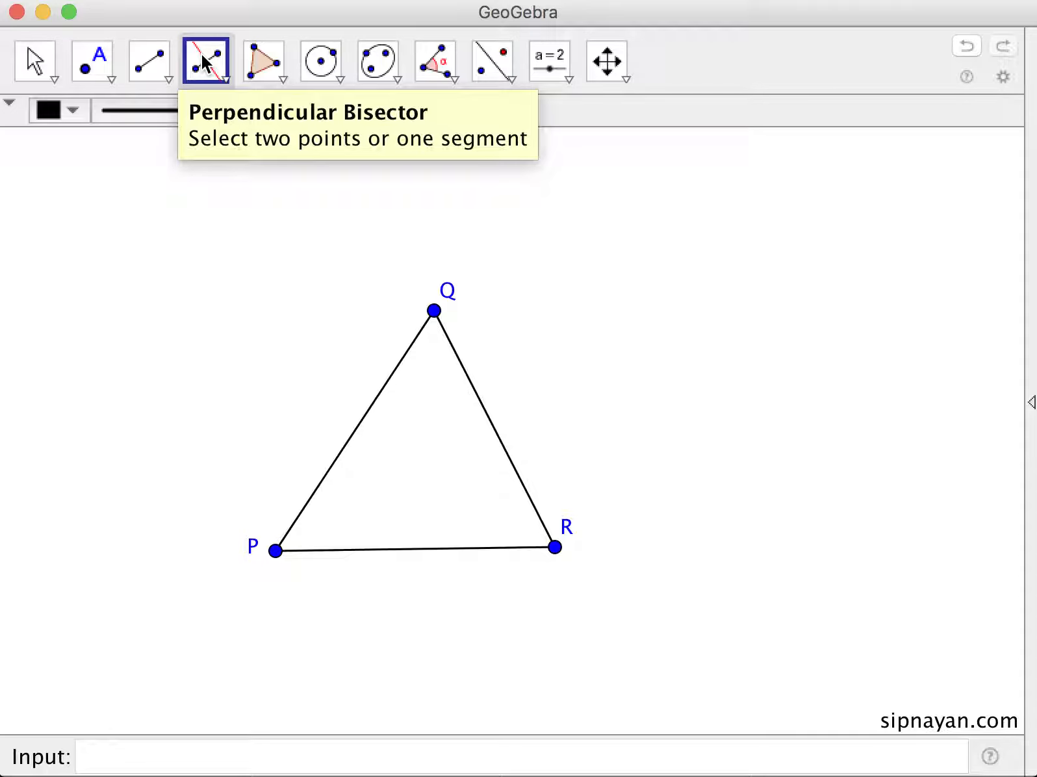
left_click(276, 552)
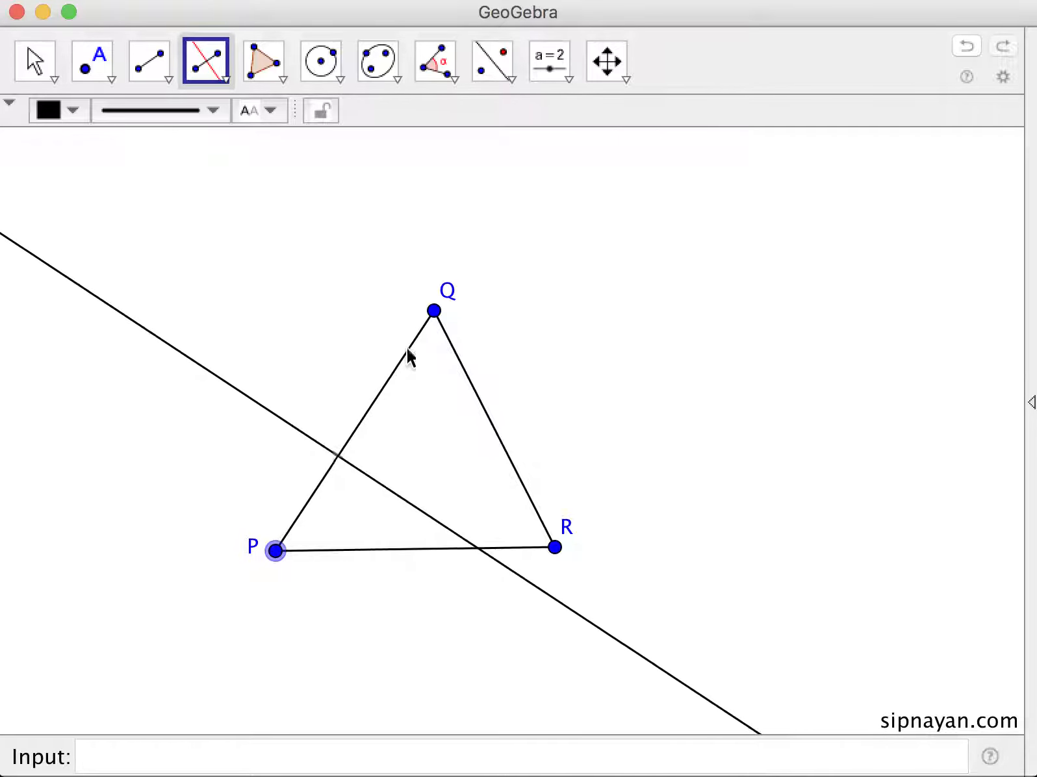
left_click(435, 311)
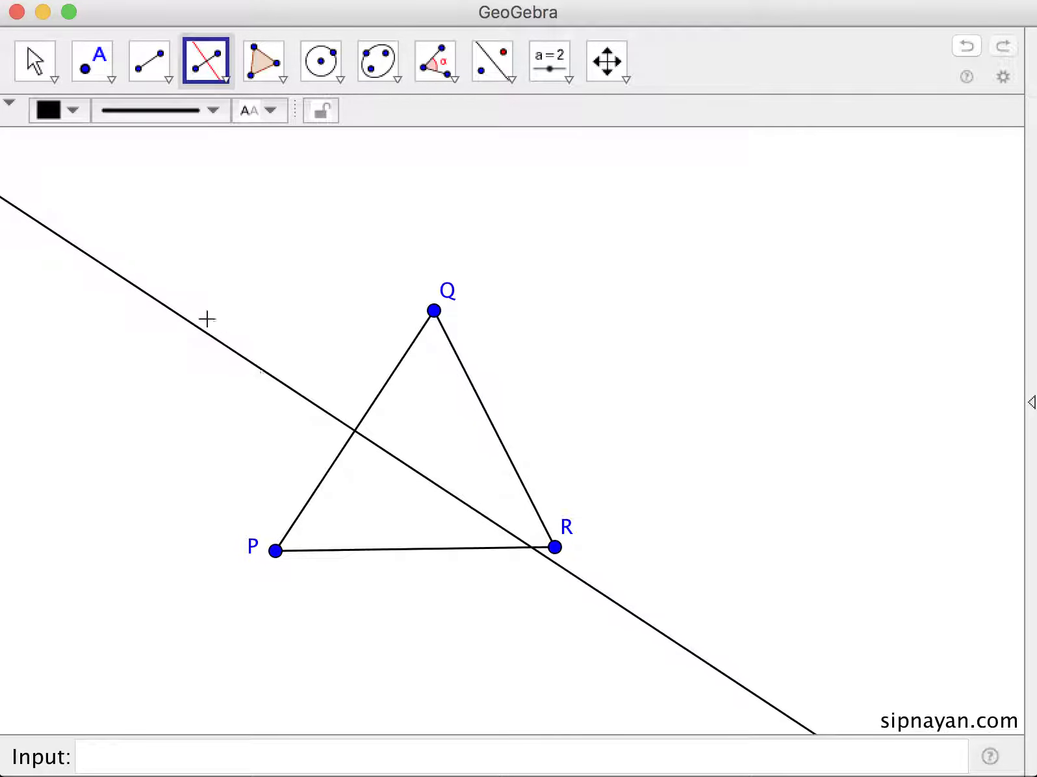
left_click(43, 59)
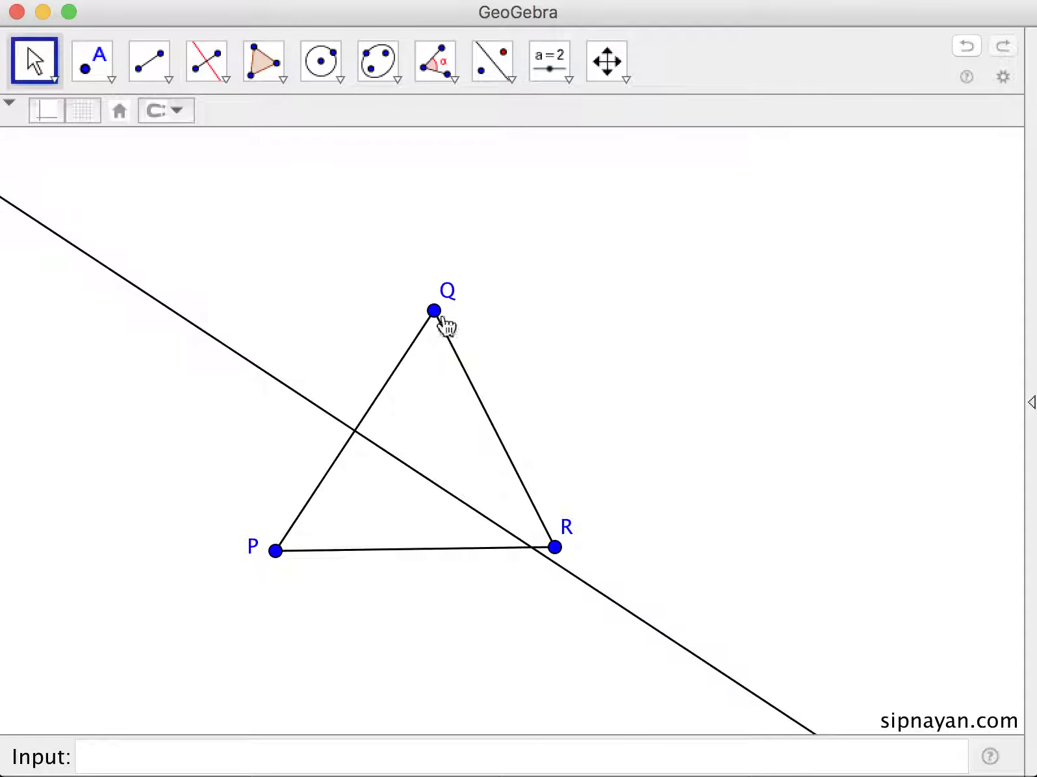
mouse_move(444, 325)
left_mouse_down()
mouse_move(452, 320)
mouse_move(555, 406)
mouse_move(389, 301)
mouse_move(545, 395)
mouse_move(434, 346)
left_mouse_up()
- Construct the perpendicular bisectors of sides QR and PR
left_click(225, 77)
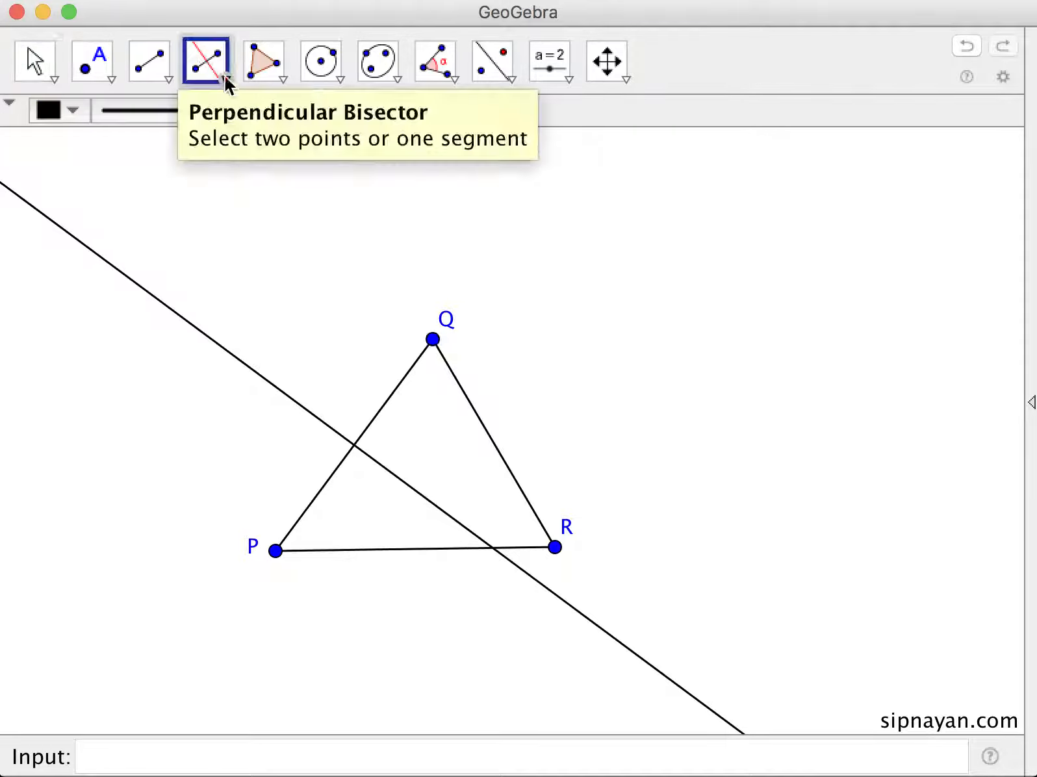
left_click(502, 457)
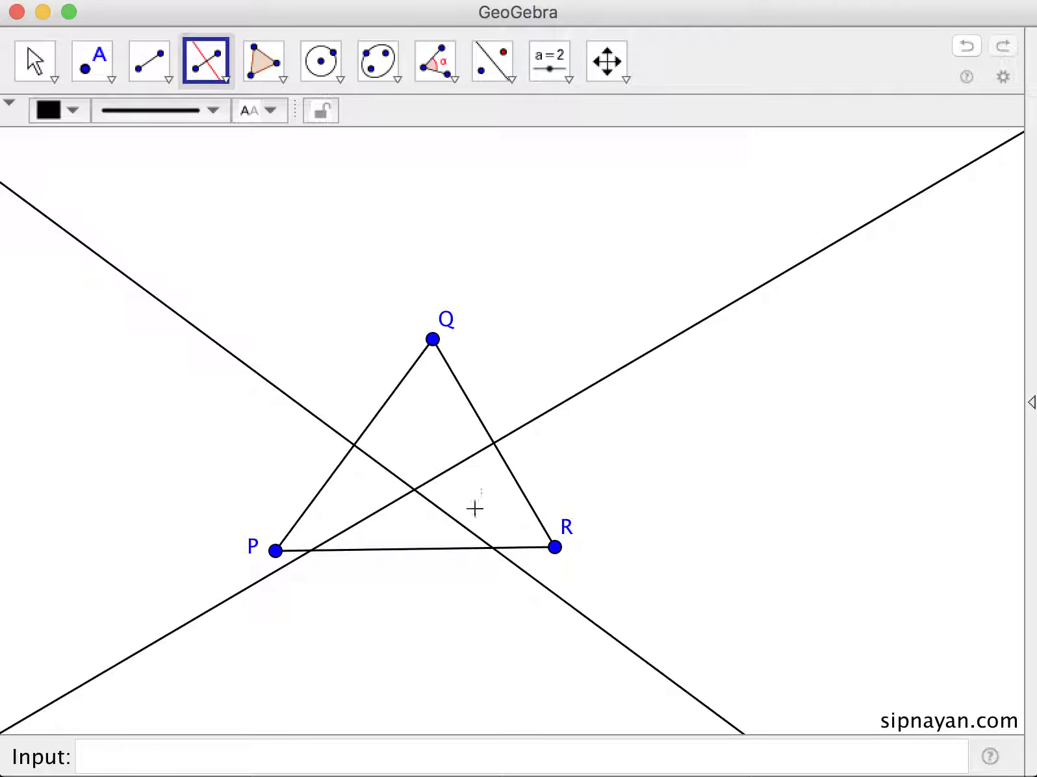
left_click(425, 546)
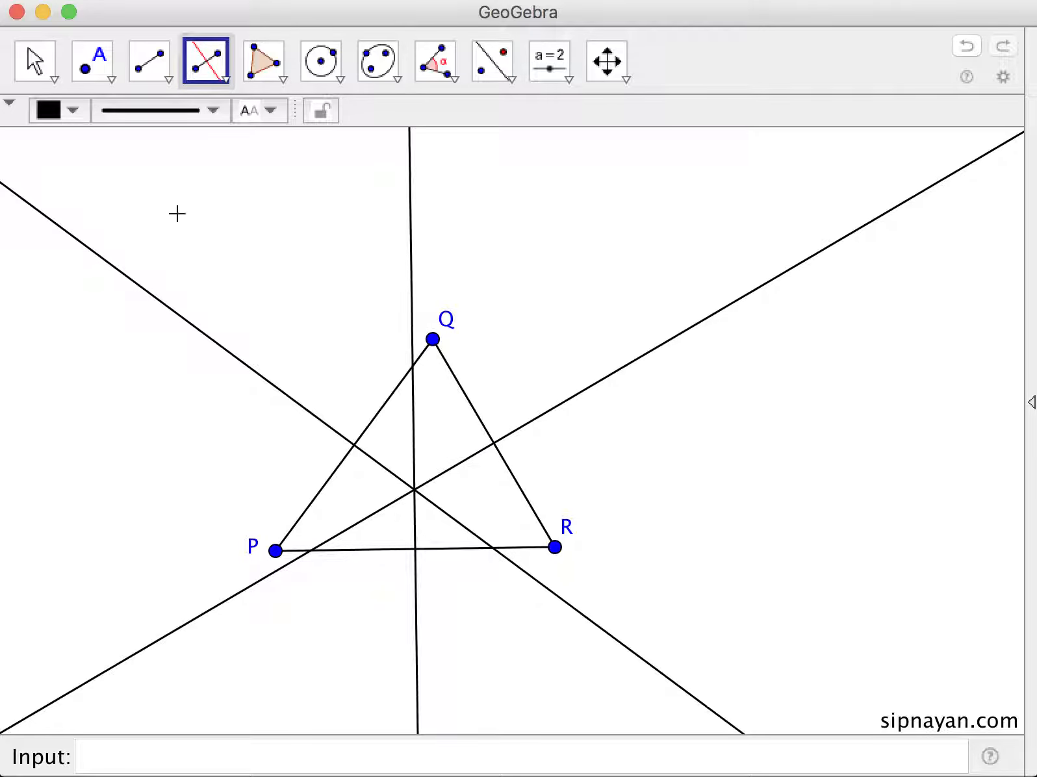
- Move vertex Q up and to the left so that it sits closer above P
left_click(39, 68)
left_click_drag(444, 348, 339, 299)
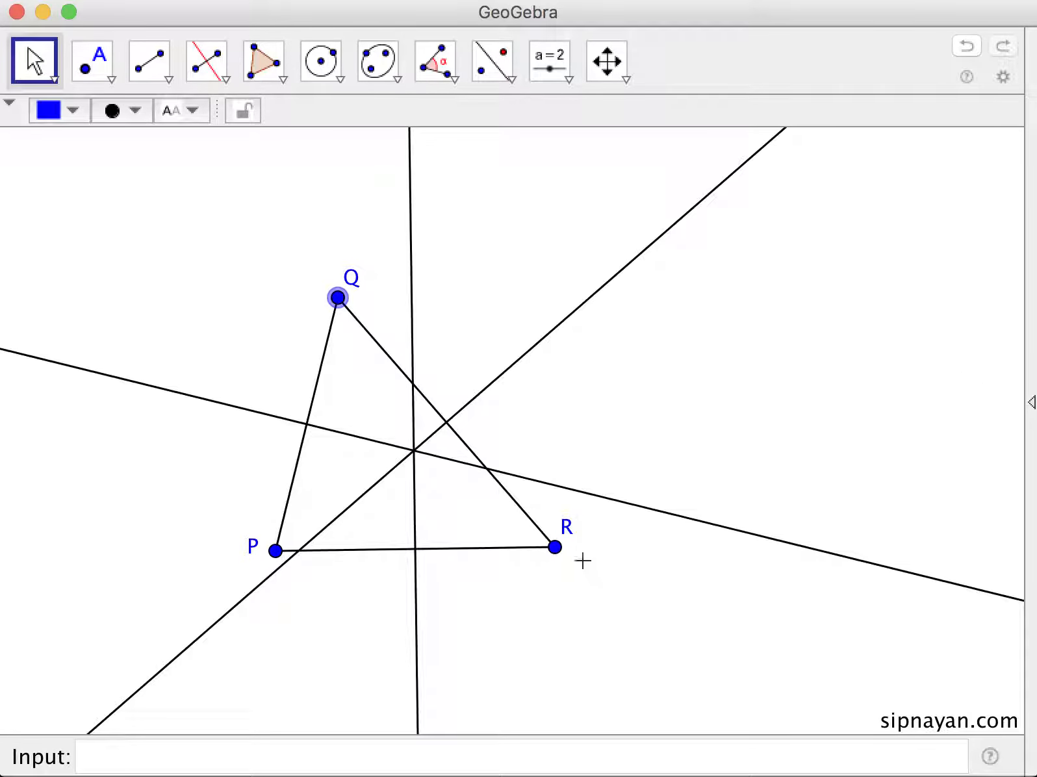
- Reshape triangle PQR by moving R up, P down and left and Q slightly right, and place label P at the lower left of its vertex
left_click_drag(557, 550, 617, 548)
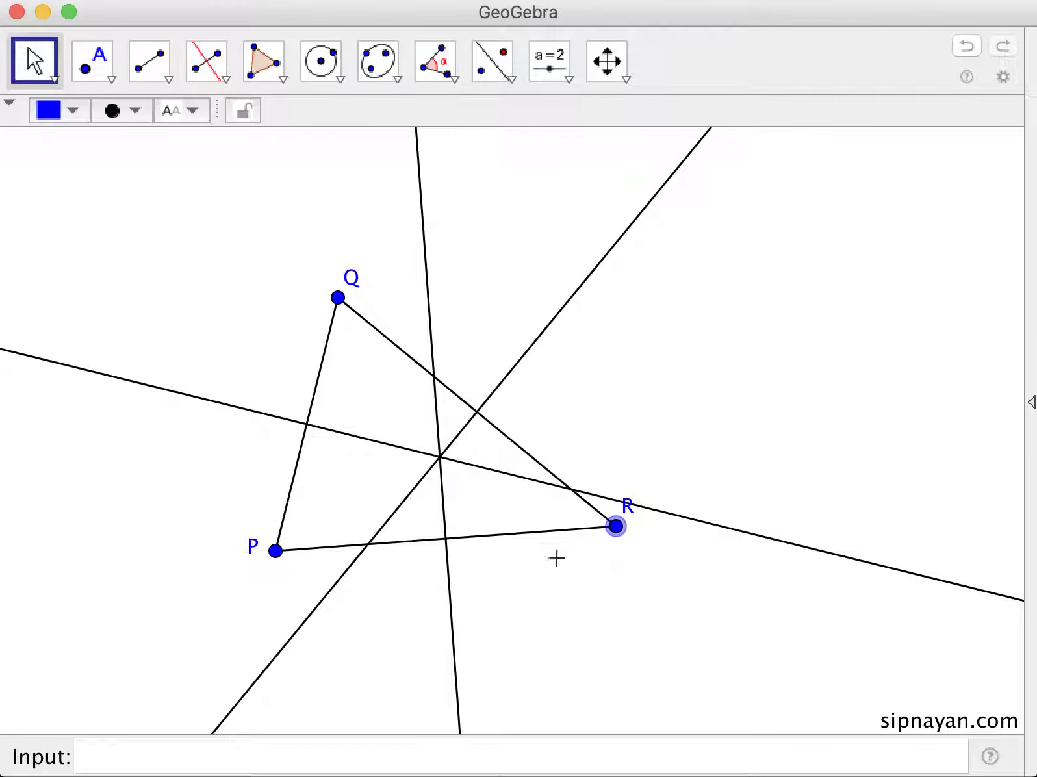
left_click_drag(275, 556, 245, 581)
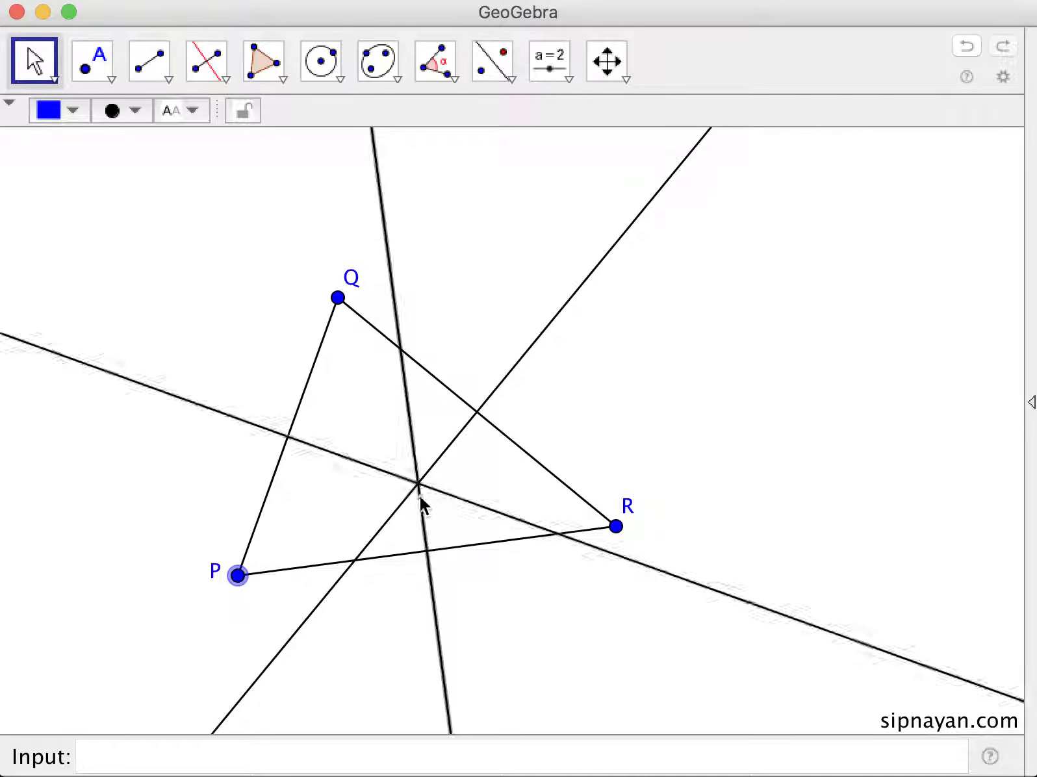
left_click_drag(340, 300, 361, 308)
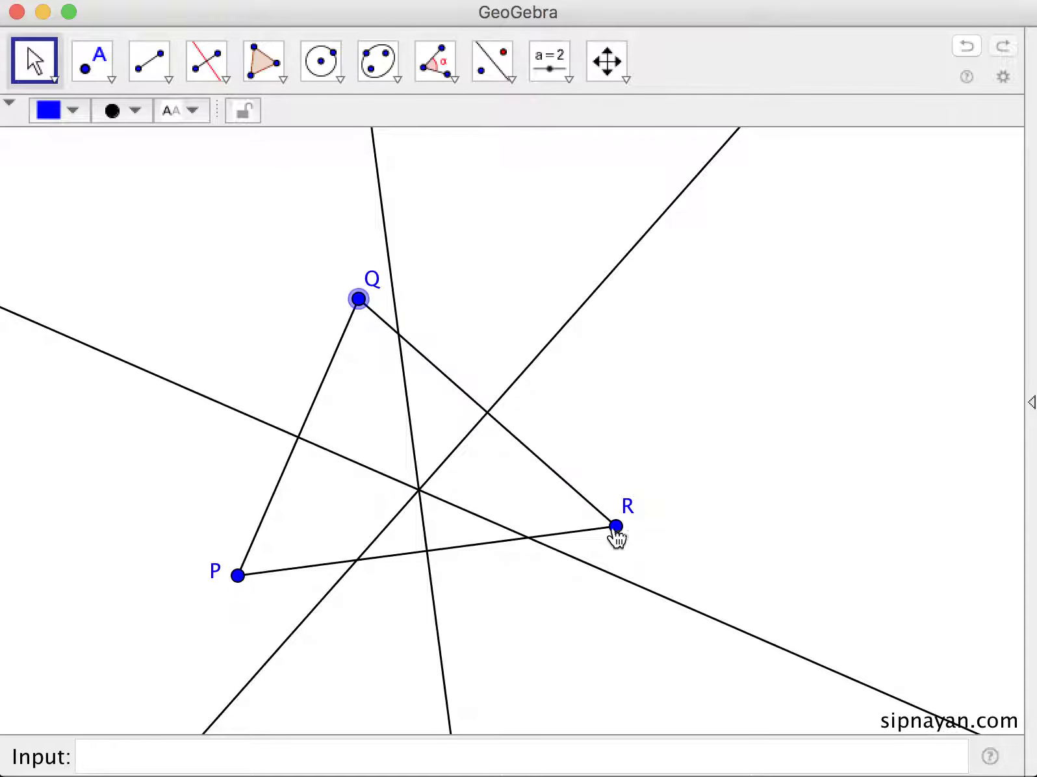
left_click_drag(618, 534, 571, 492)
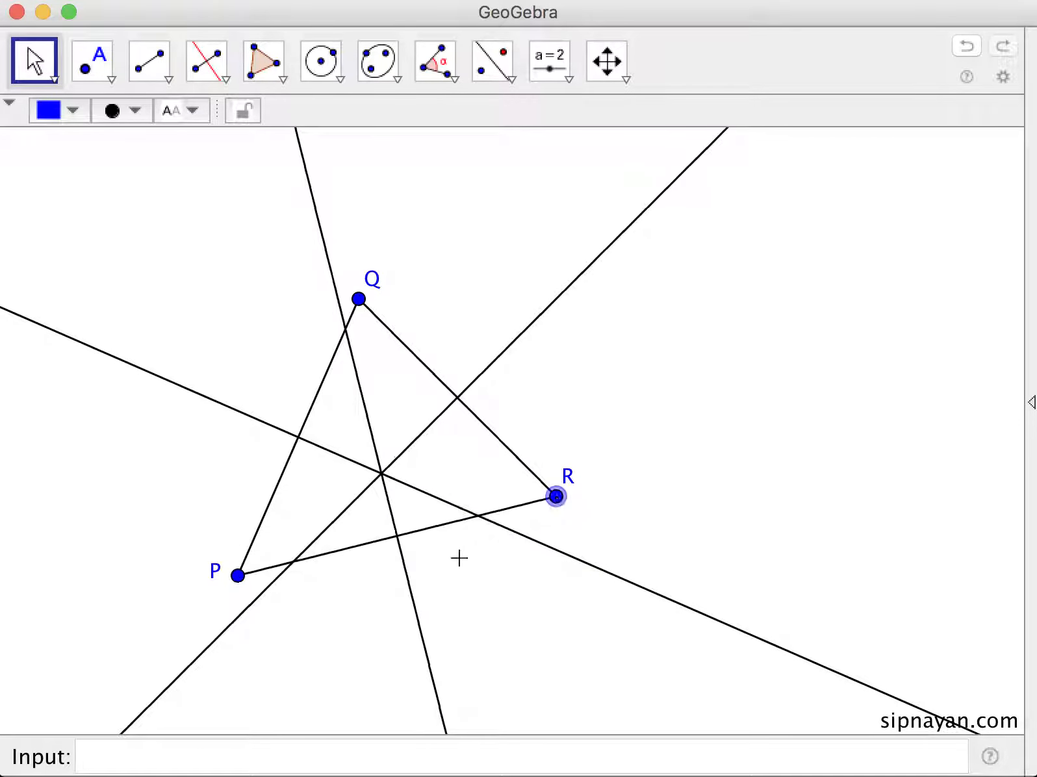
left_click_drag(238, 577, 335, 551)
left_click_drag(213, 541, 220, 574)
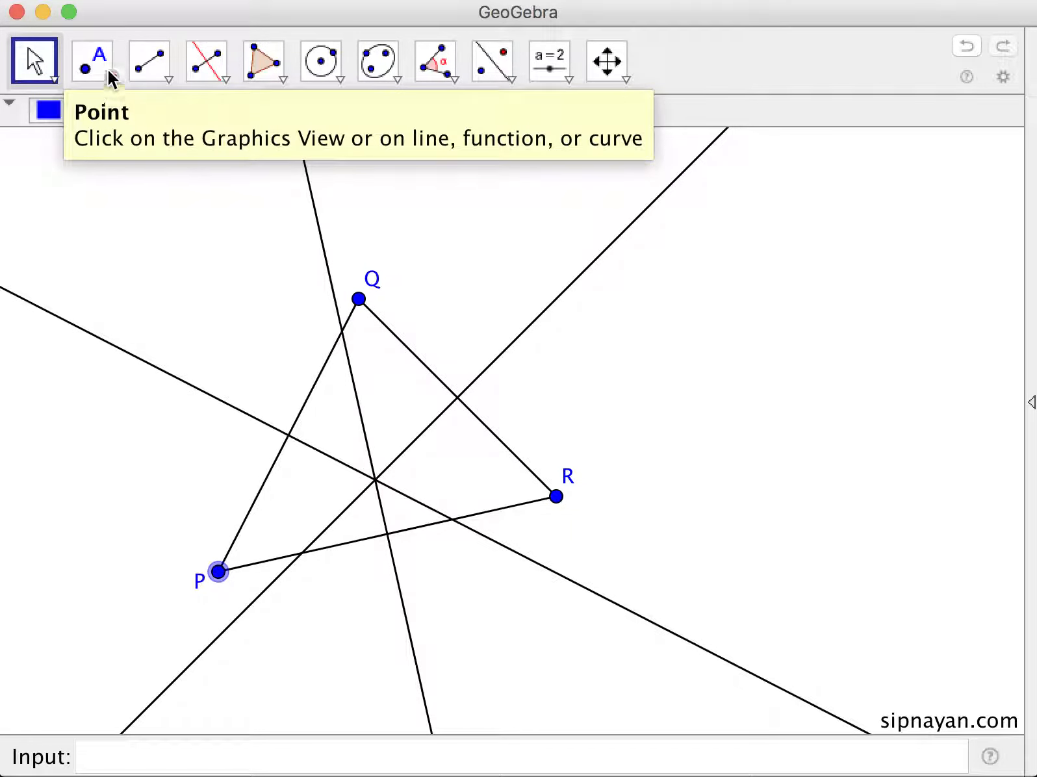
- Create the intersection point of the three perpendicular bisectors with the Intersect tool
left_click(112, 77)
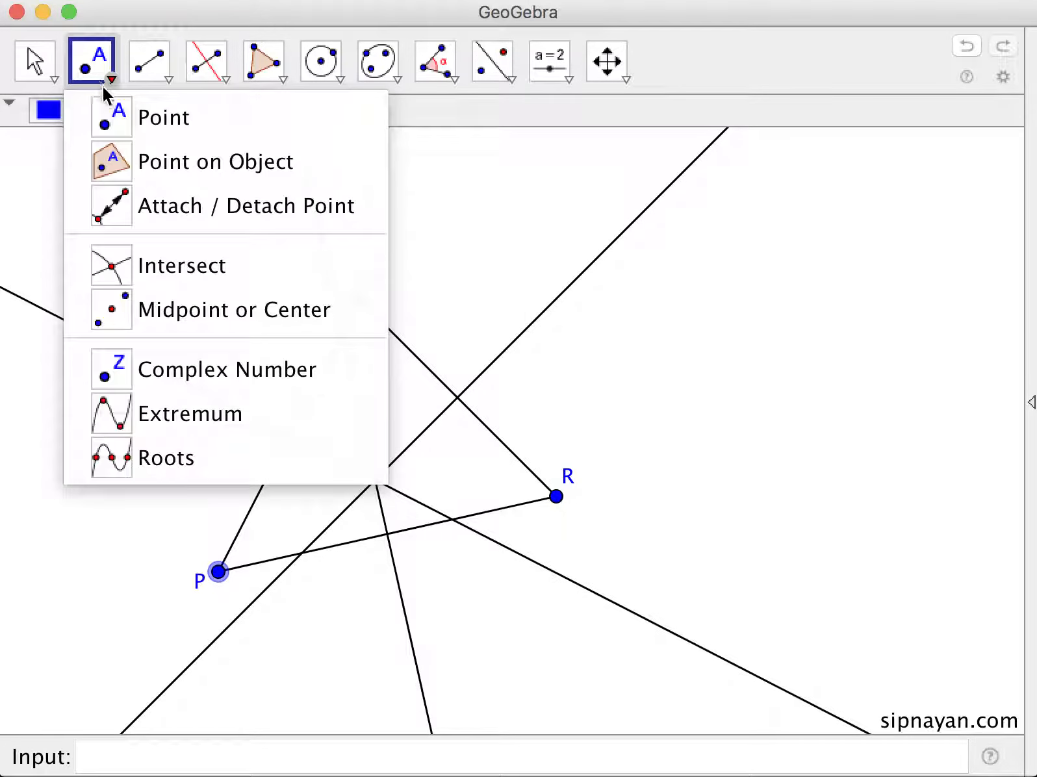
left_click(147, 266)
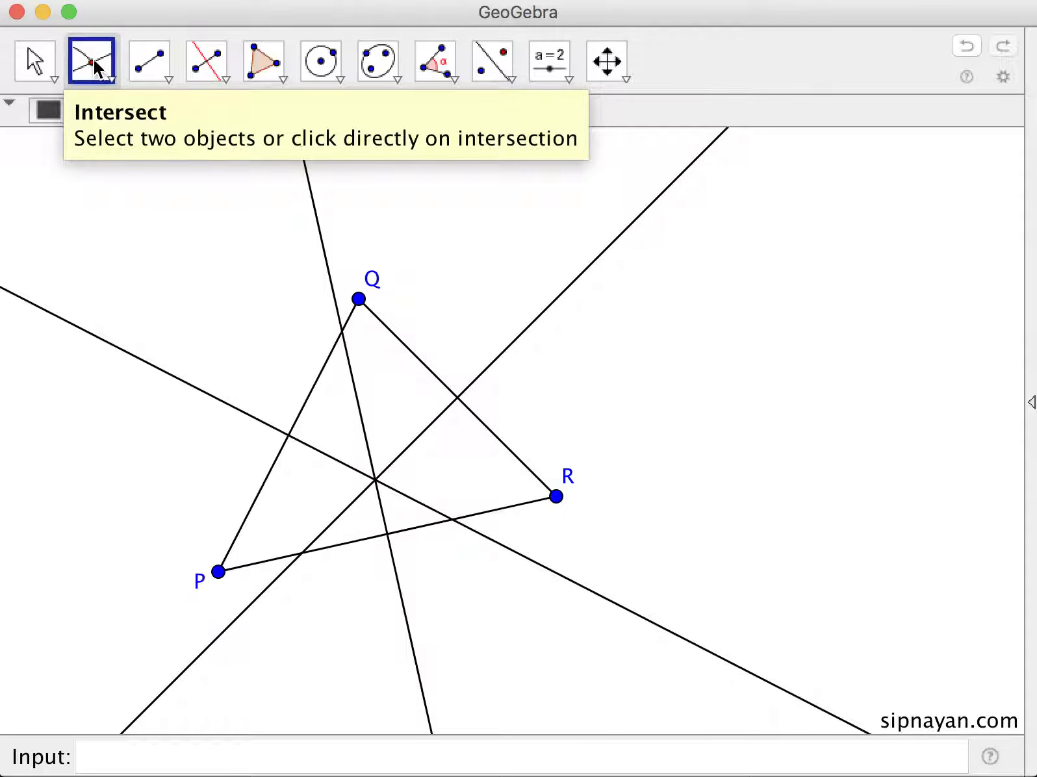
left_click(377, 481)
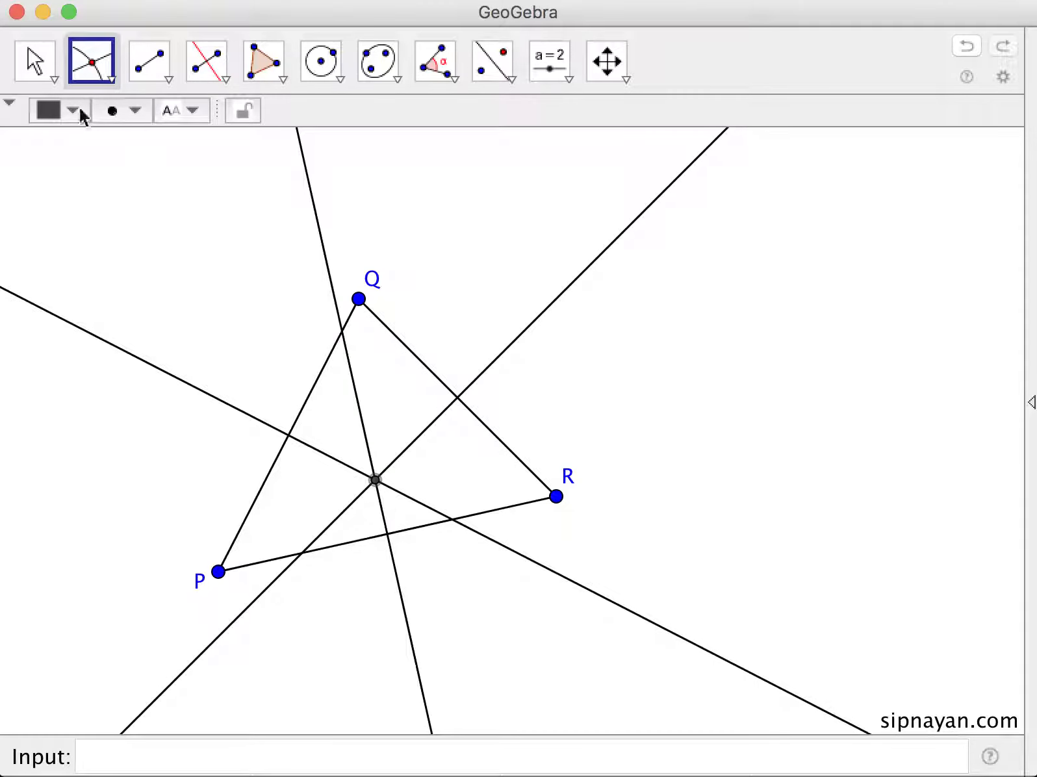
- Rename the bisectors' intersection point to circumcenter and shift its label slightly down and to the right
left_click(36, 64)
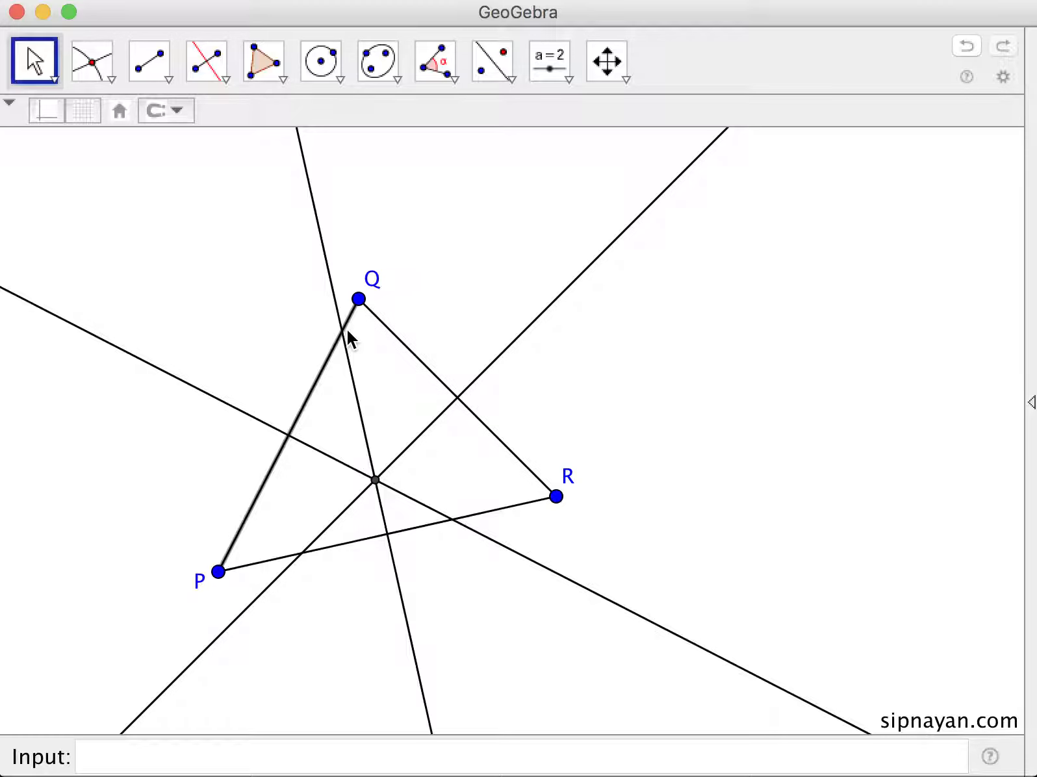
right_click(377, 482)
left_click(479, 634)
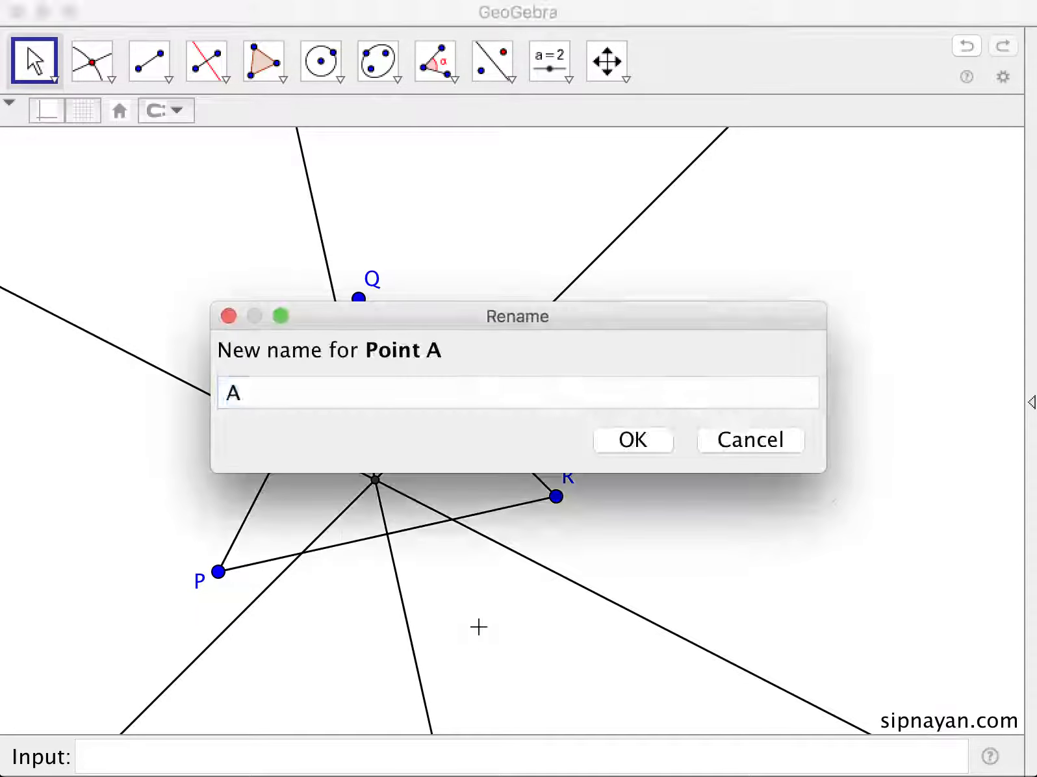
type("circum")
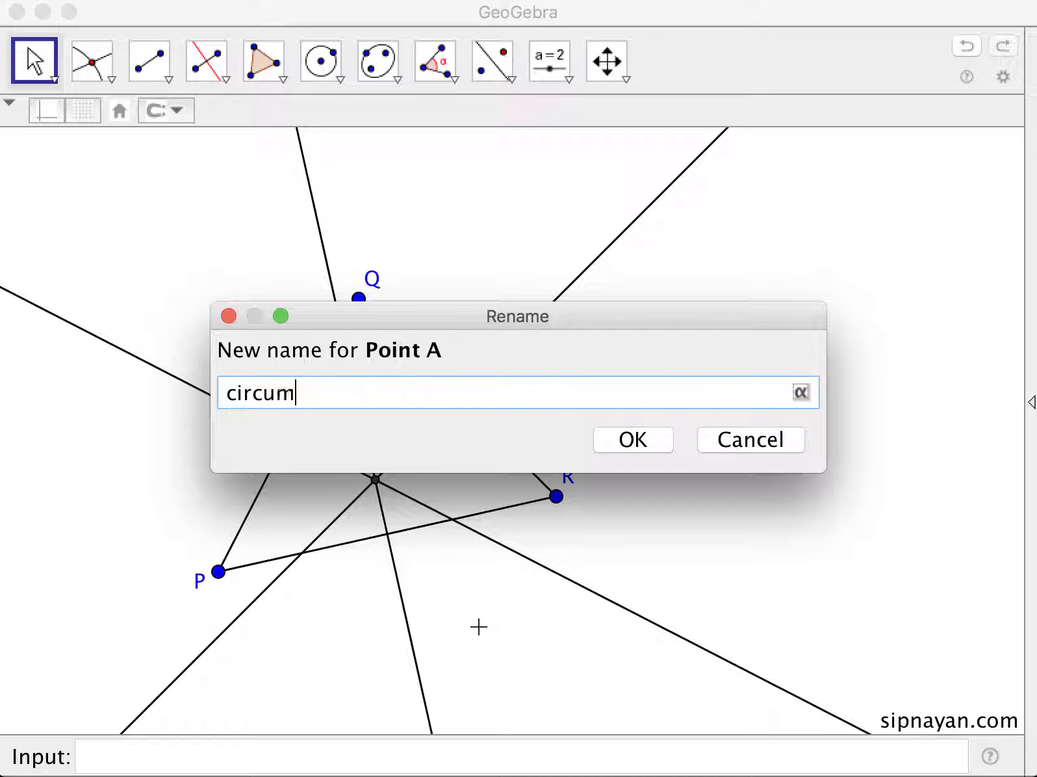
type("center")
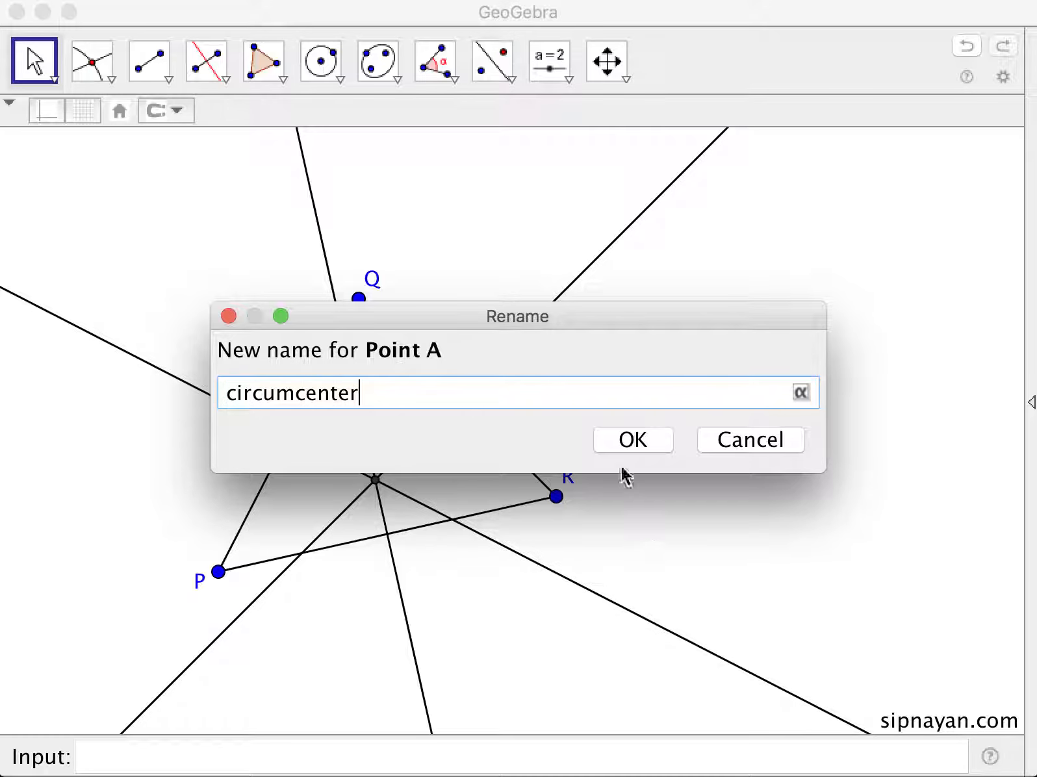
left_click(623, 450)
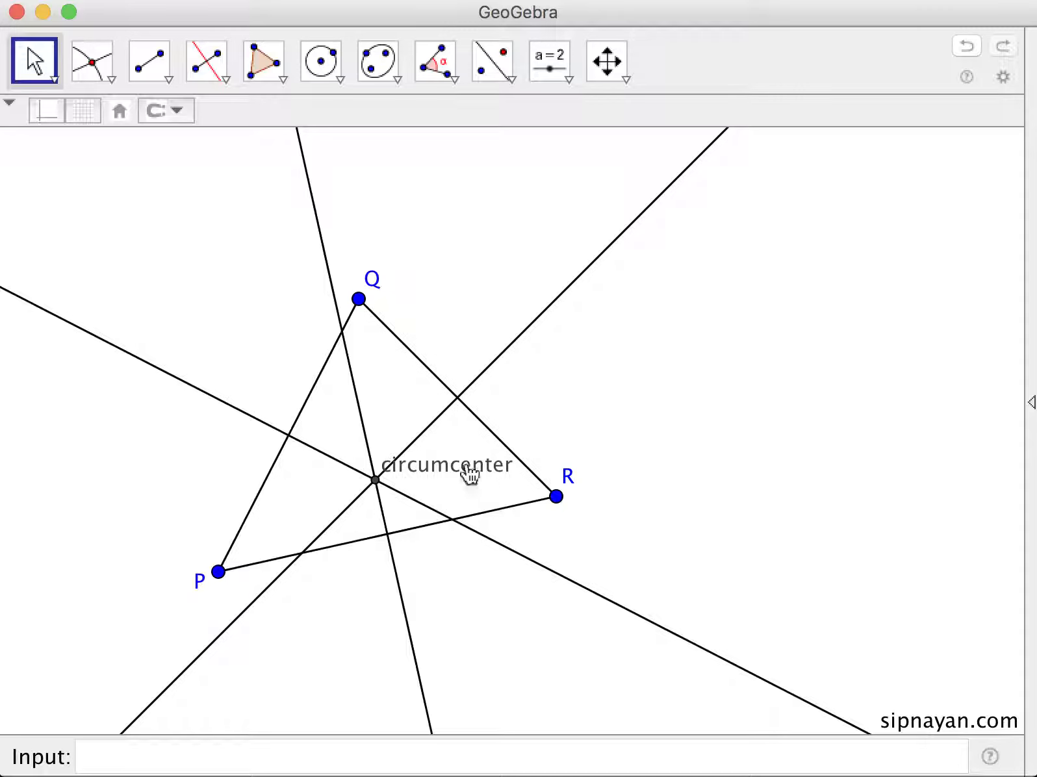
left_click_drag(468, 469, 478, 476)
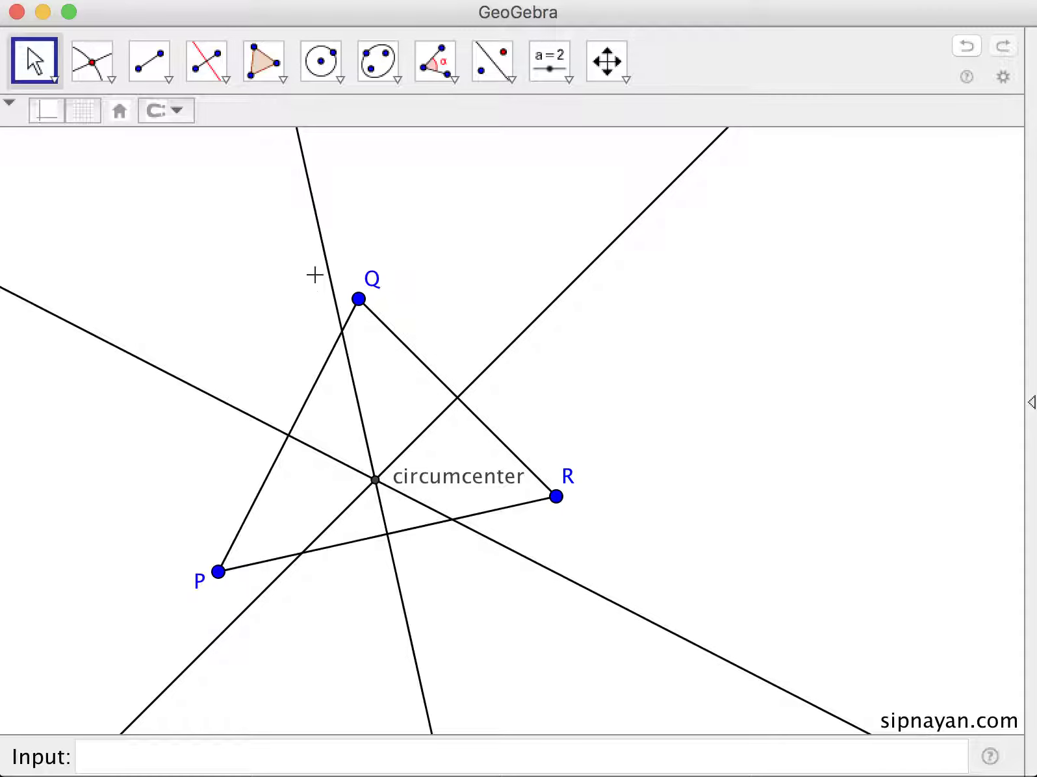
- Draw a circle centered at the circumcenter and passing through vertex R
left_click(322, 65)
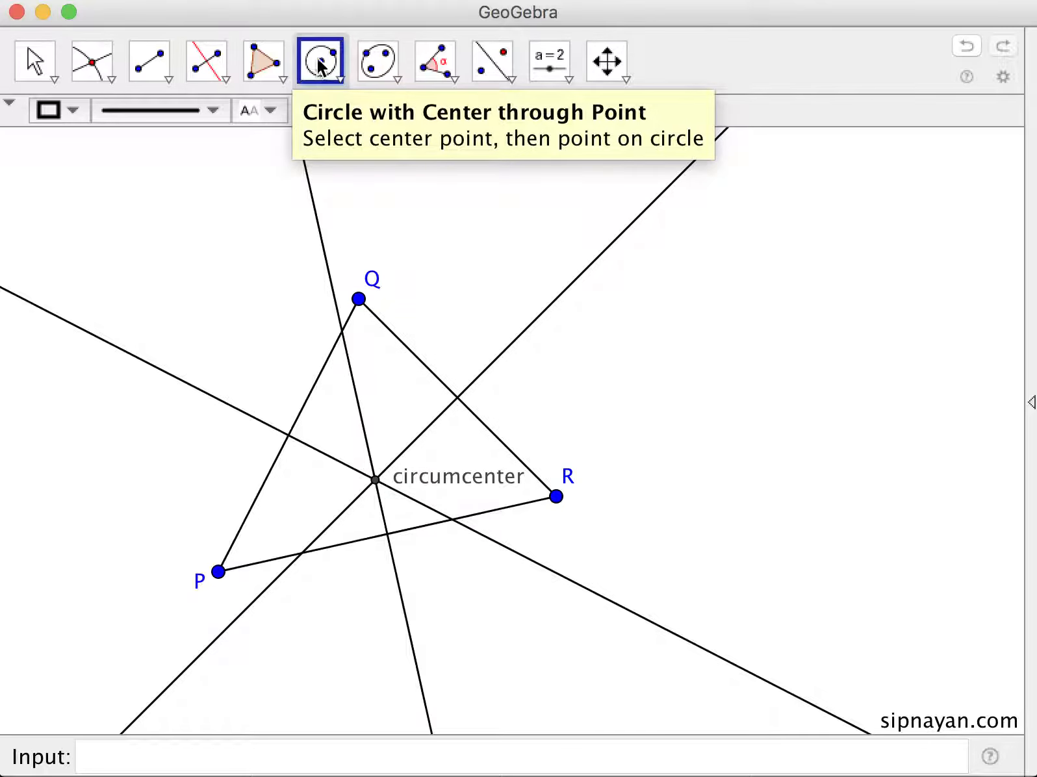
left_click(374, 481)
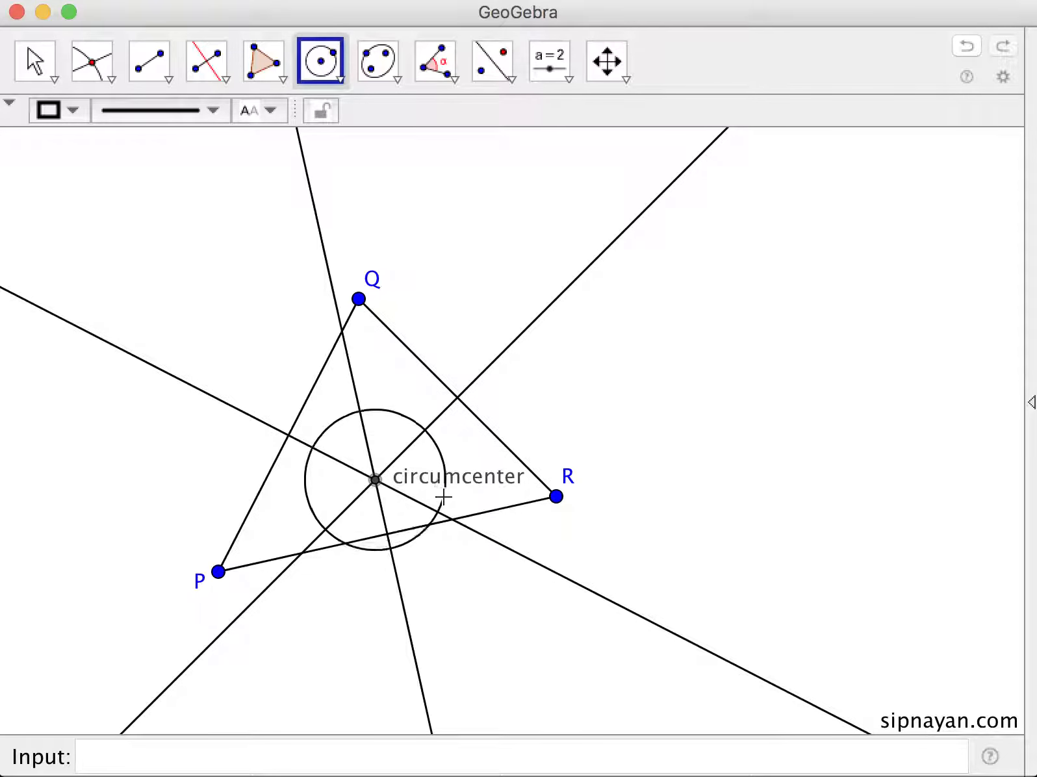
left_click(556, 498)
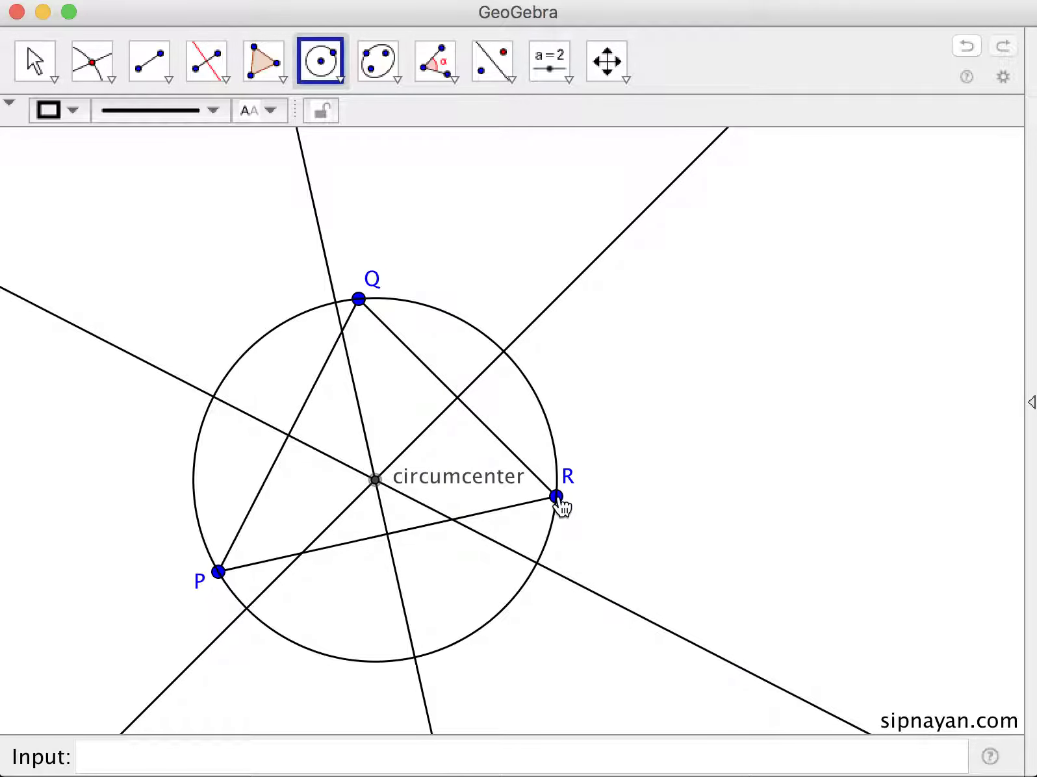
left_click(558, 499)
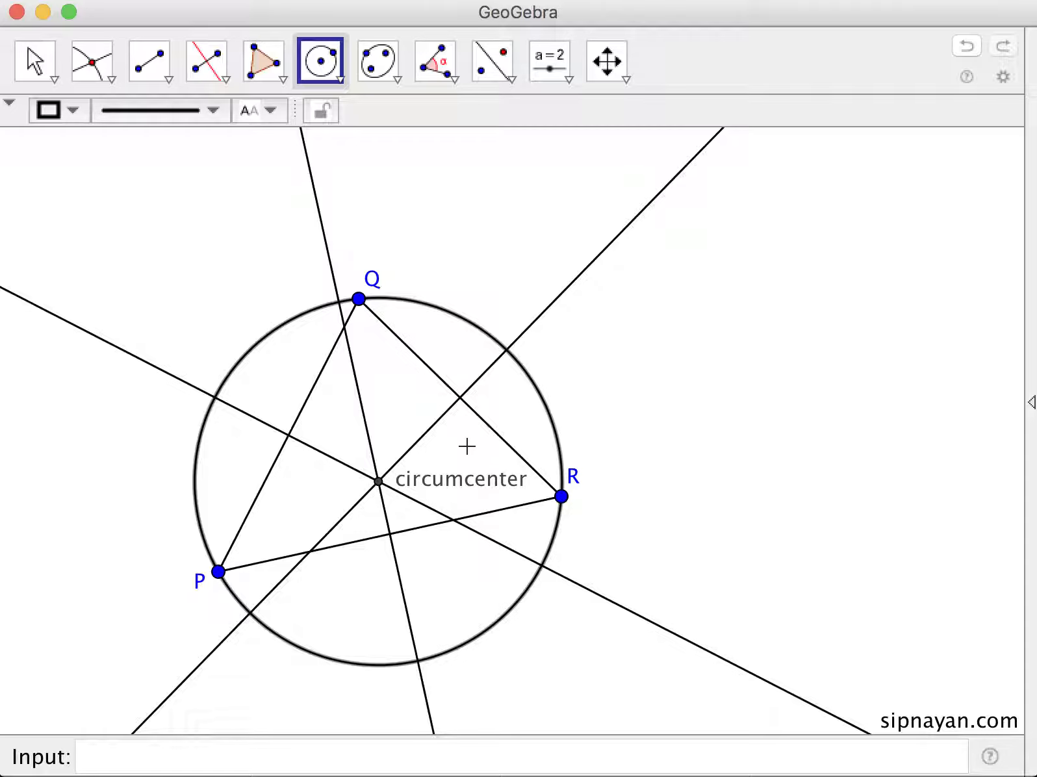
- Move vertex Q slightly left and vertex P down to the right, and shift the circumcenter label slightly up and right
left_click(35, 61)
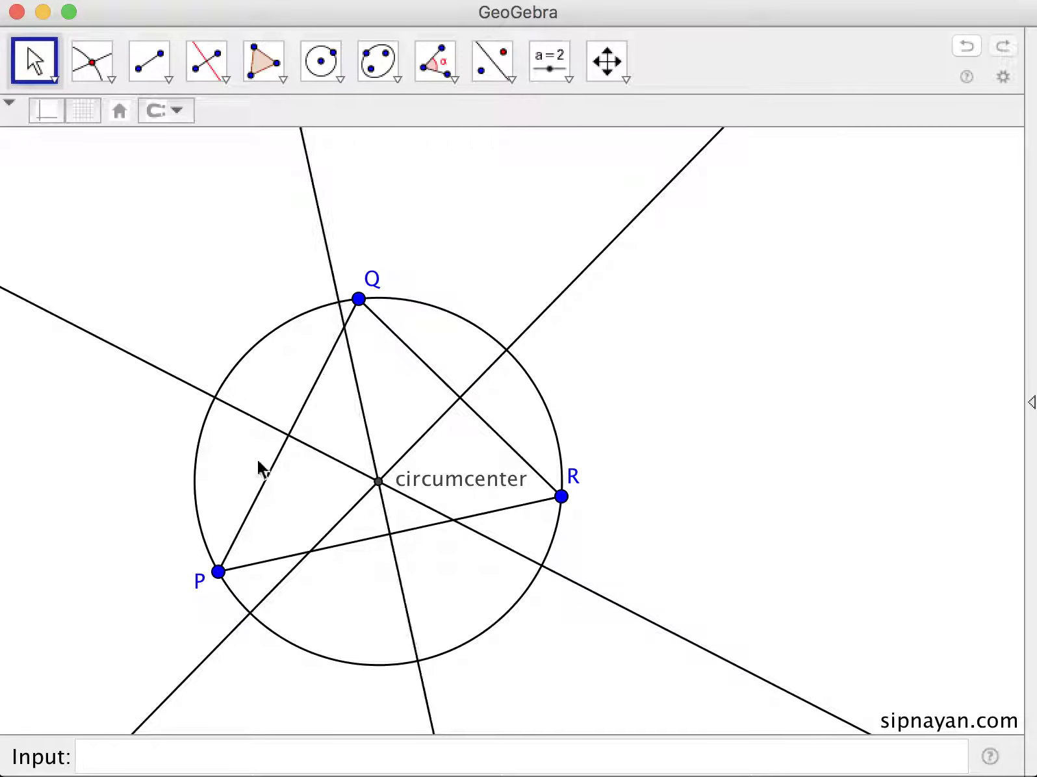
mouse_move(362, 304)
left_mouse_down()
mouse_move(384, 293)
mouse_move(553, 299)
mouse_move(354, 277)
mouse_move(171, 540)
mouse_move(168, 495)
mouse_move(277, 352)
mouse_move(347, 296)
left_mouse_up()
left_click_drag(220, 573, 268, 601)
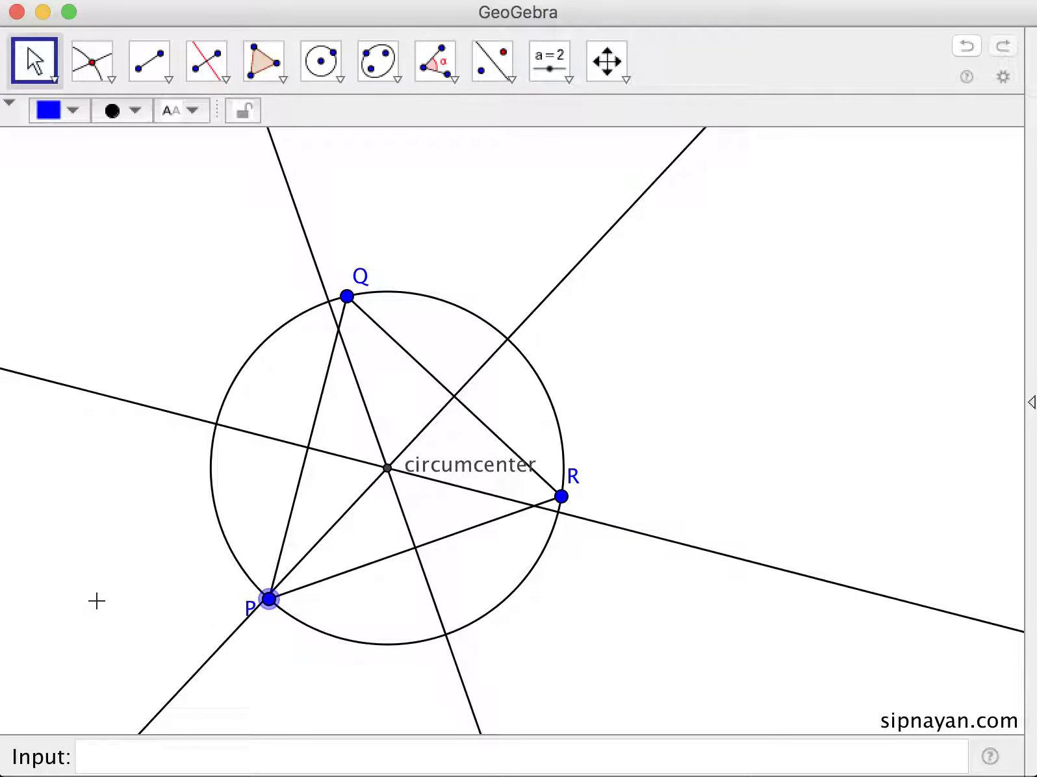
left_click_drag(473, 466, 480, 456)
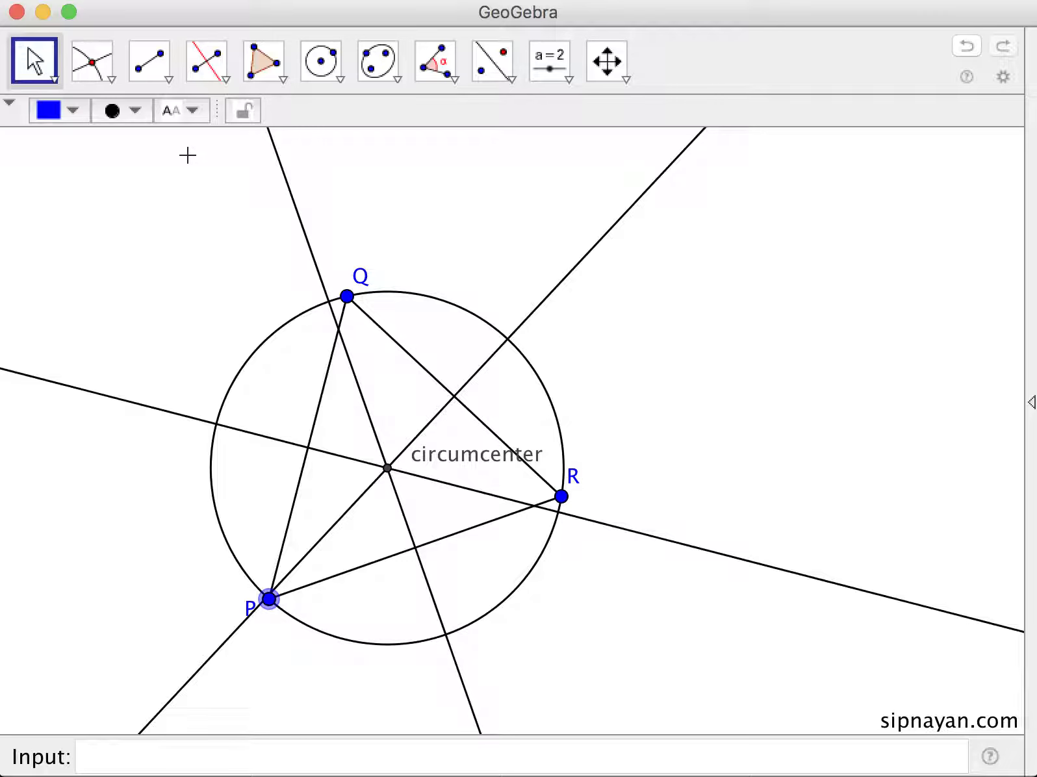
- Hide the three perpendicular bisectors and move the circumcenter label down and left so it clears side QR
right_click(539, 307)
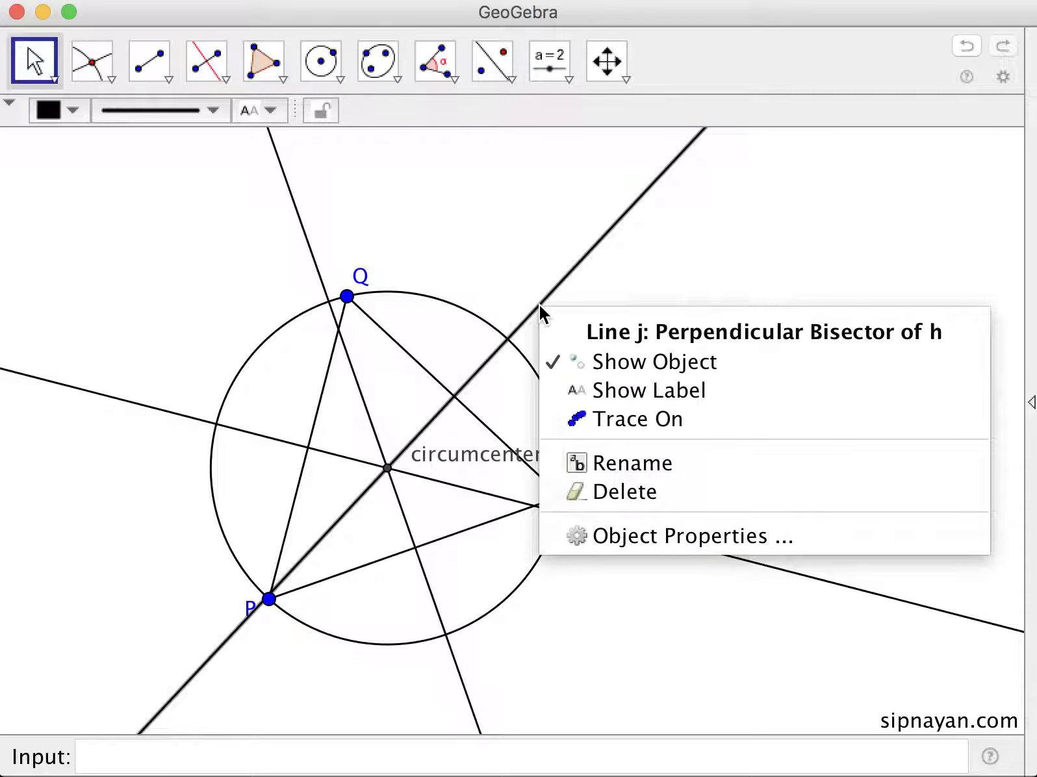
left_click(594, 356)
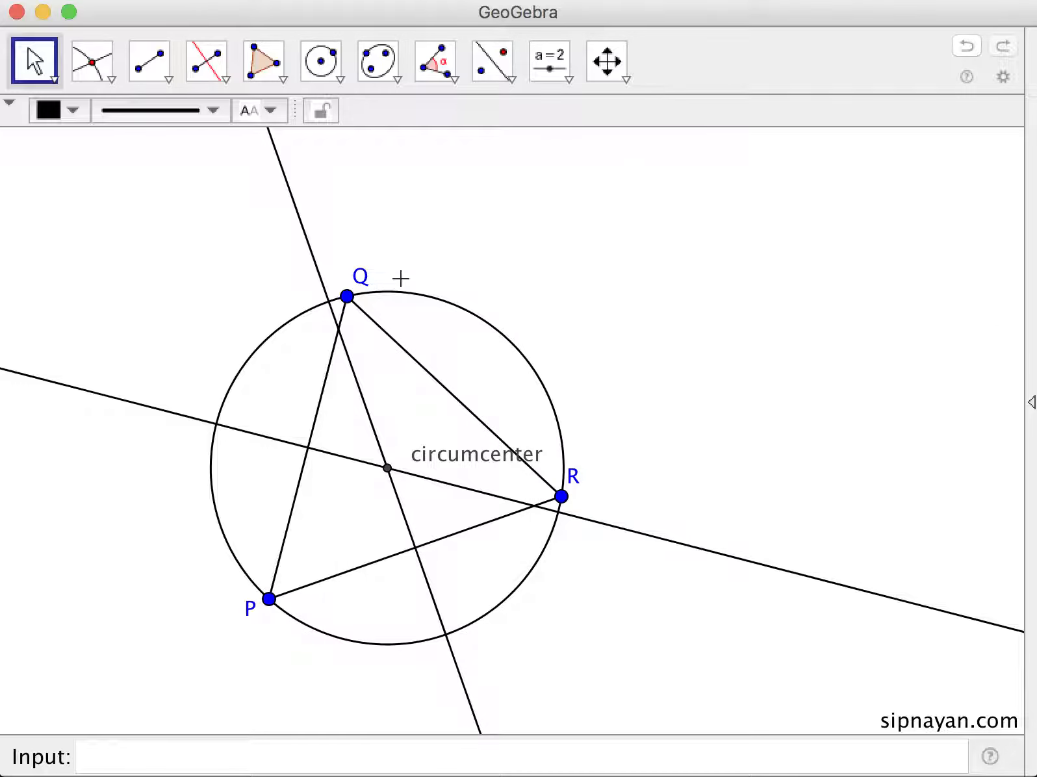
right_click(317, 252)
left_click(384, 305)
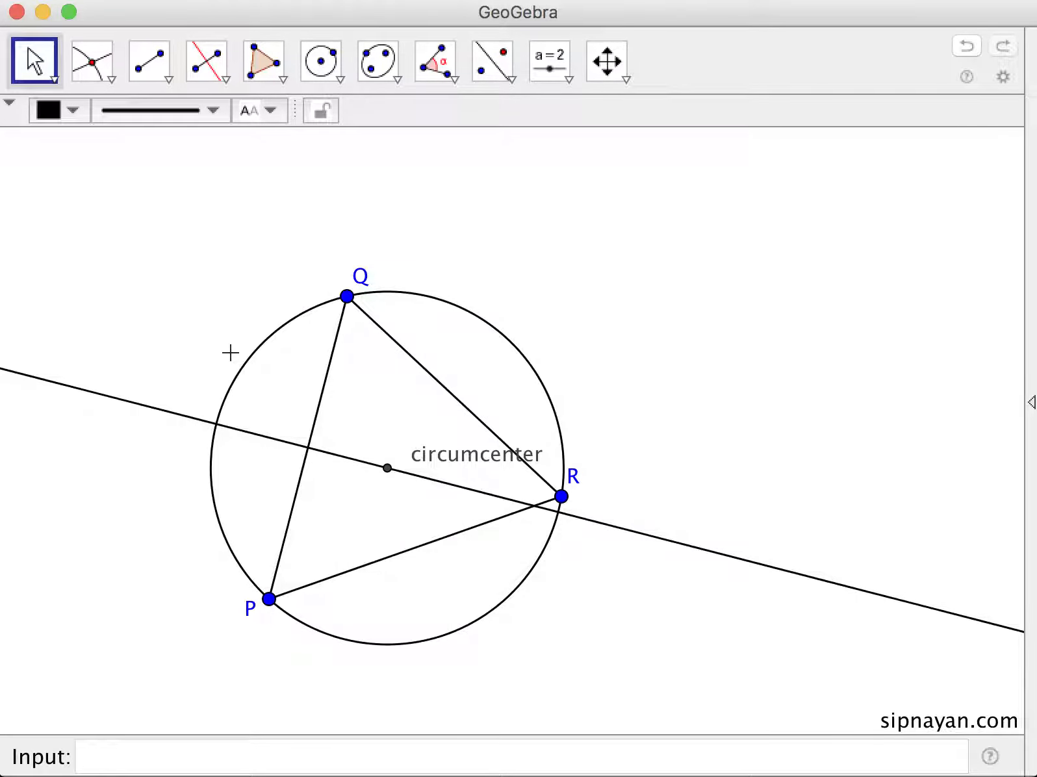
right_click(155, 408)
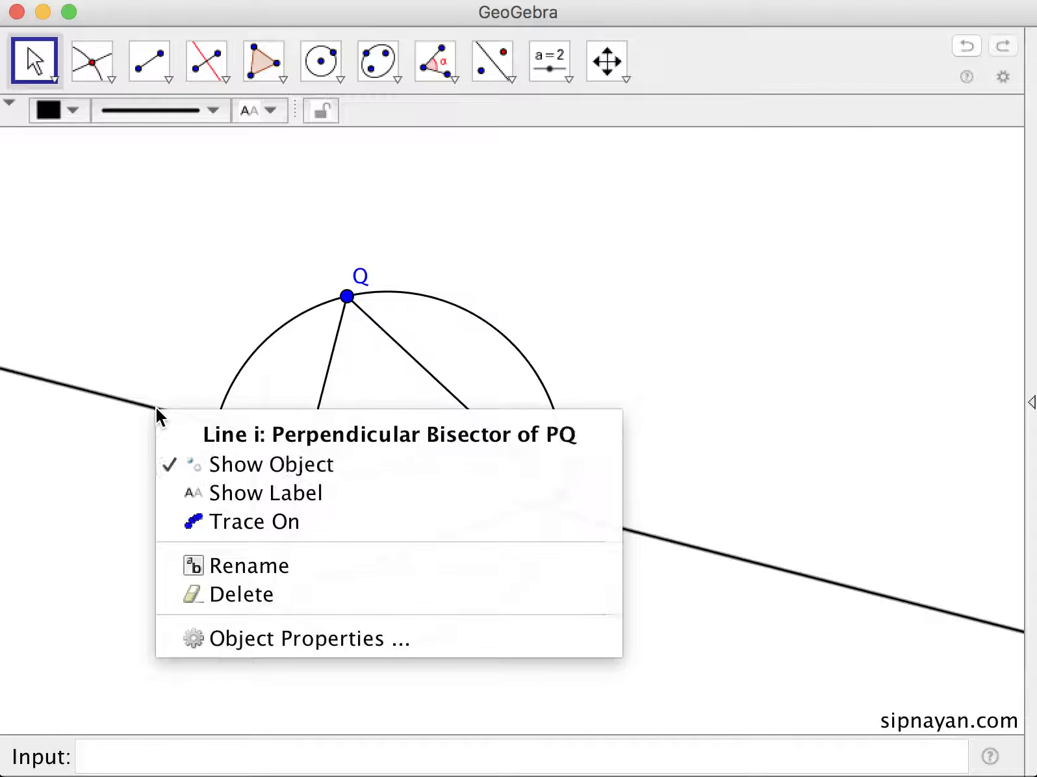
left_click(245, 463)
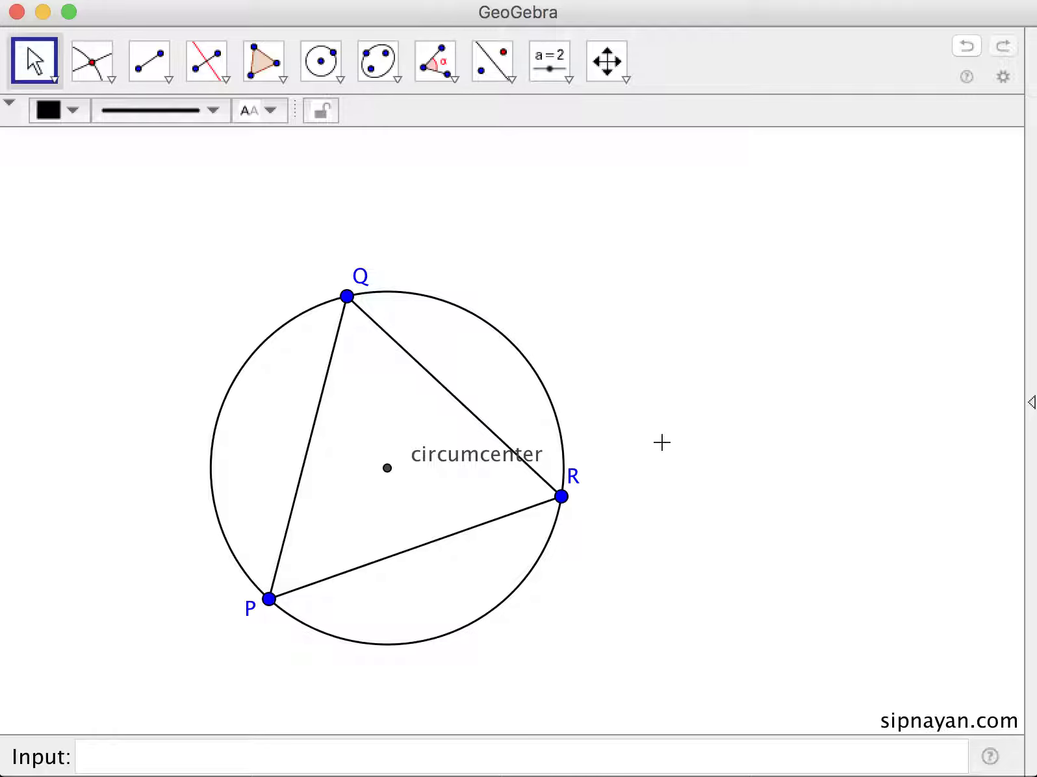
left_click_drag(467, 465, 446, 484)
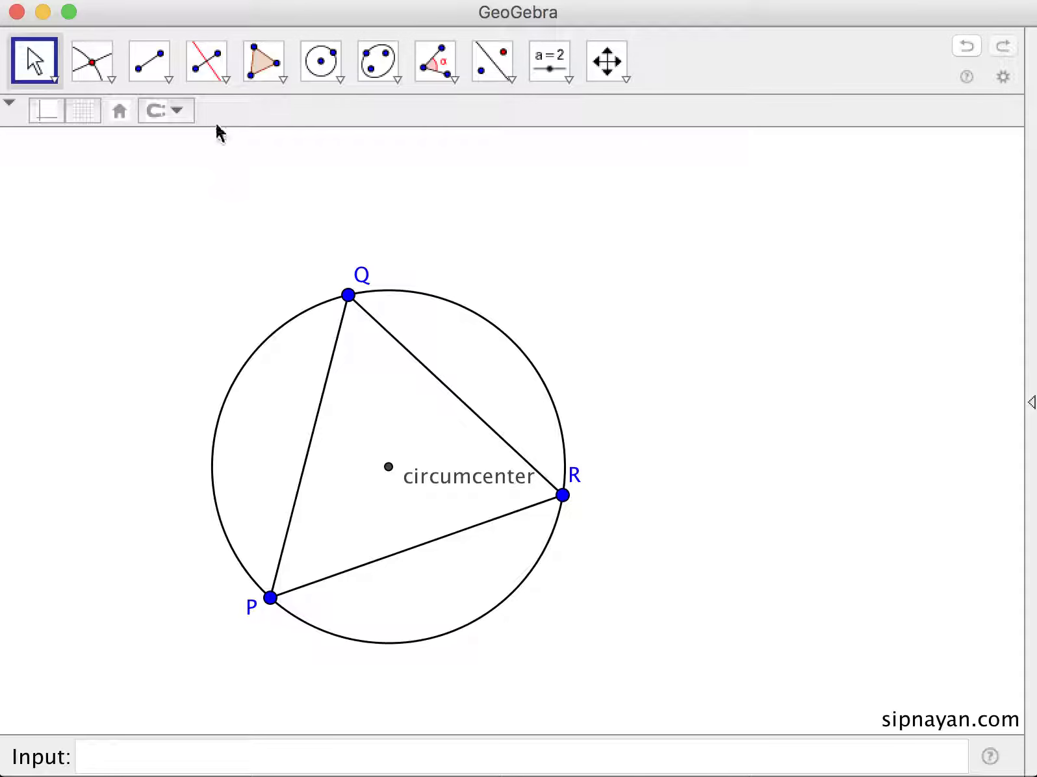
- Construct the bisector of angle PQR using the three vertices and move vertex R slightly down
left_click(220, 77)
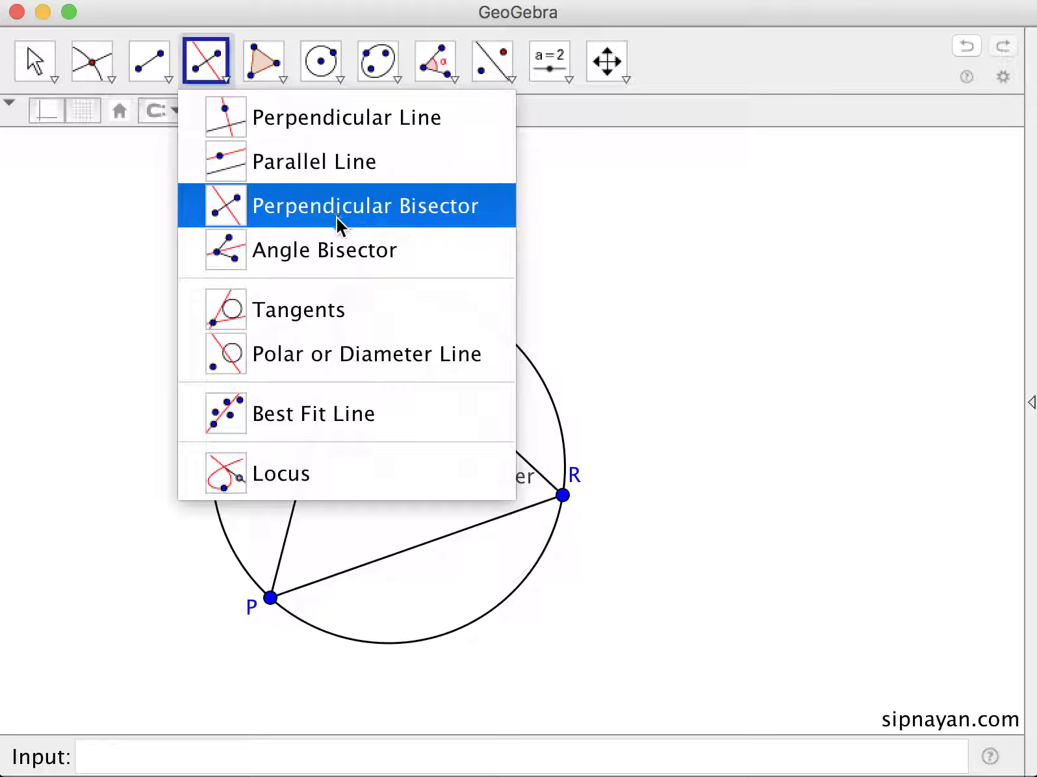
left_click(338, 257)
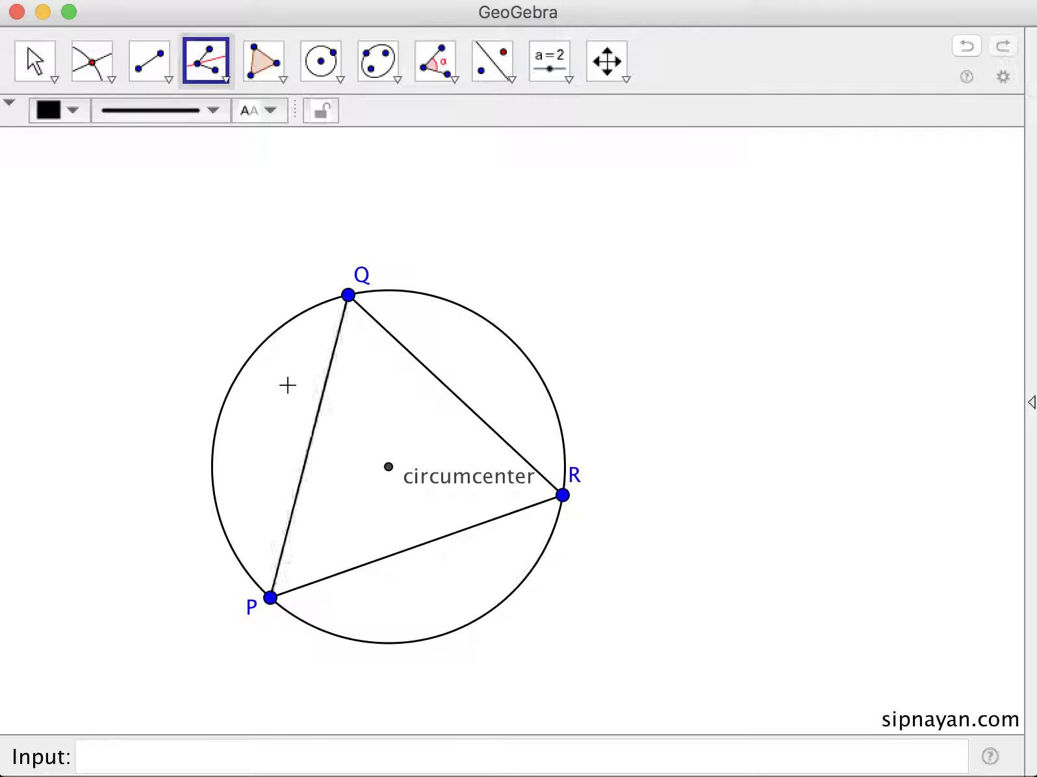
left_click(271, 600)
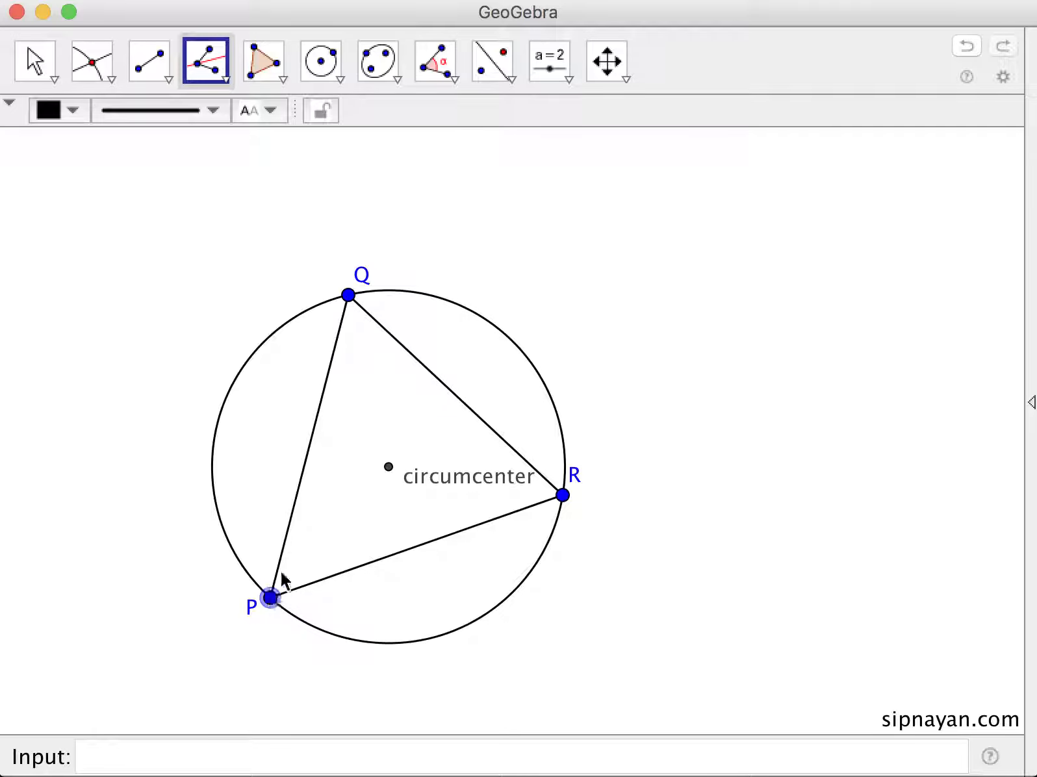
left_click(349, 296)
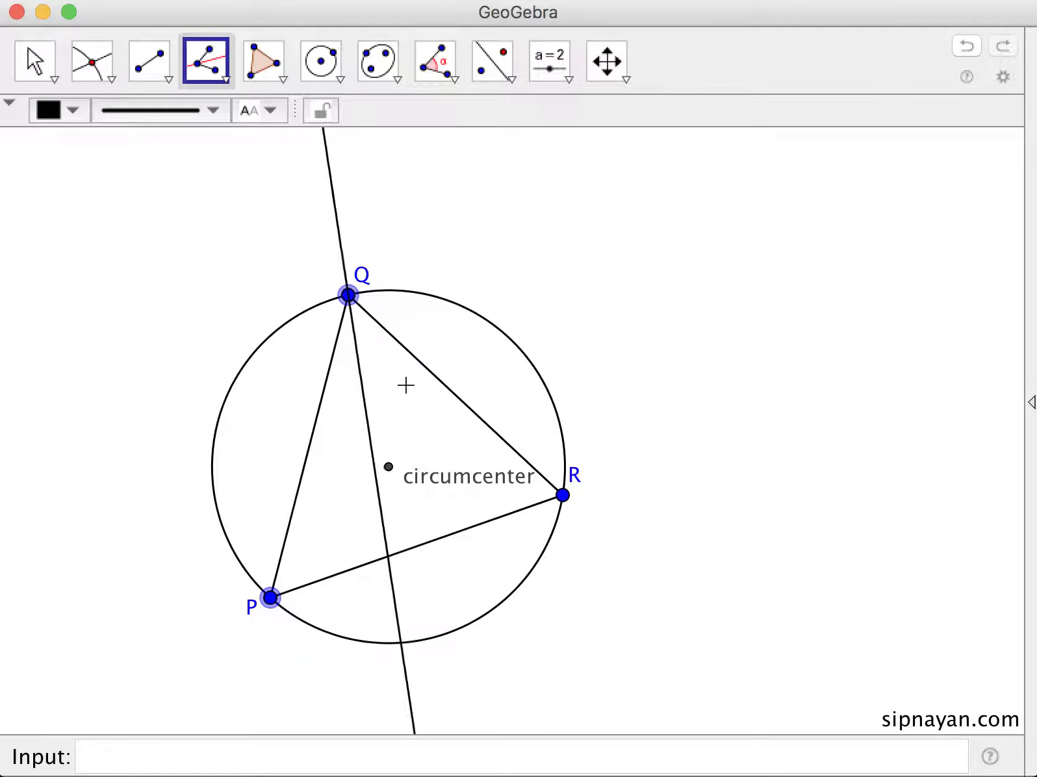
left_click(562, 496)
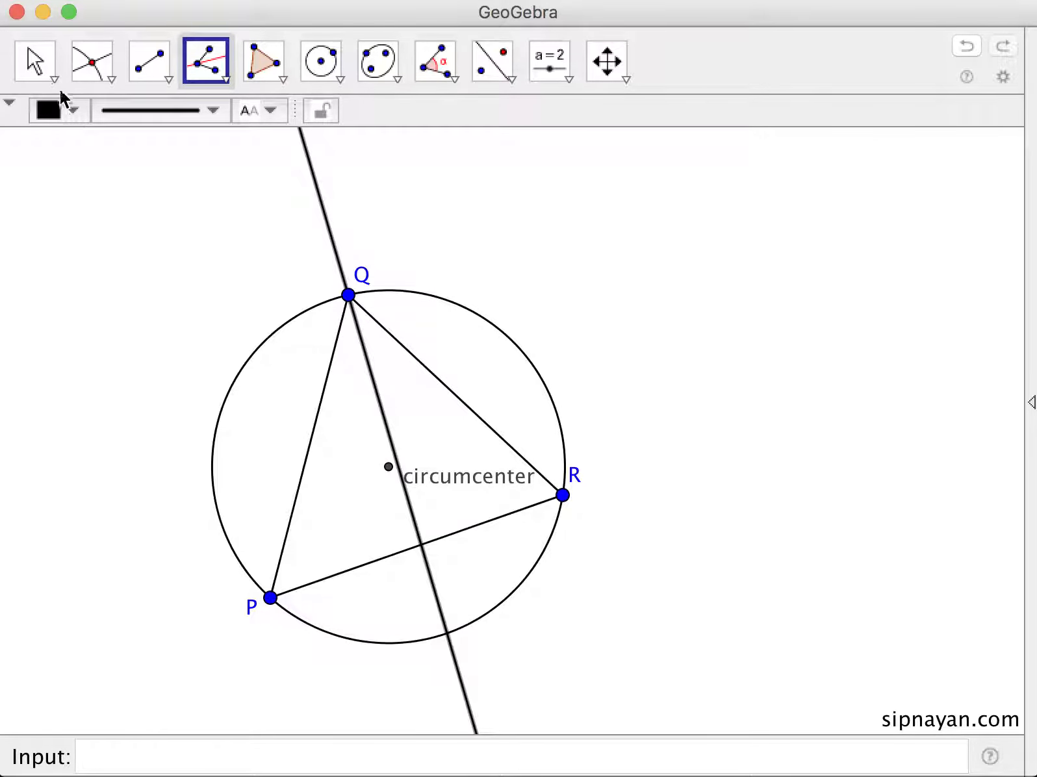
left_click(36, 62)
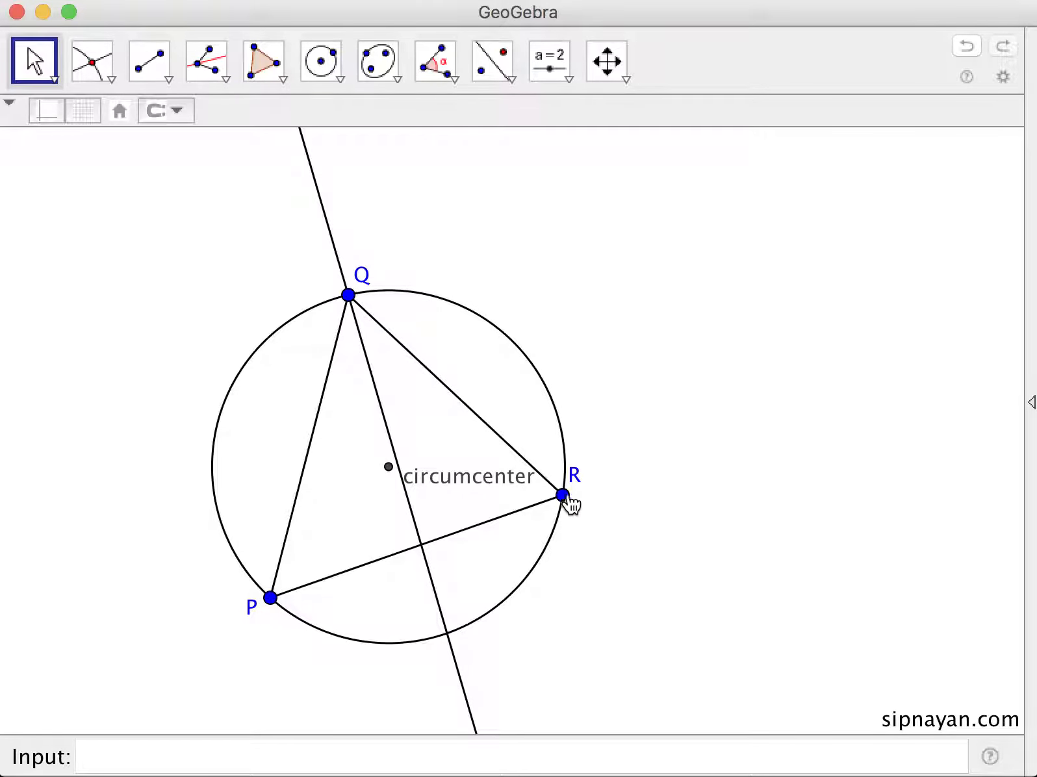
mouse_move(571, 504)
left_mouse_down()
mouse_move(652, 337)
mouse_move(560, 549)
mouse_move(576, 531)
left_mouse_up()
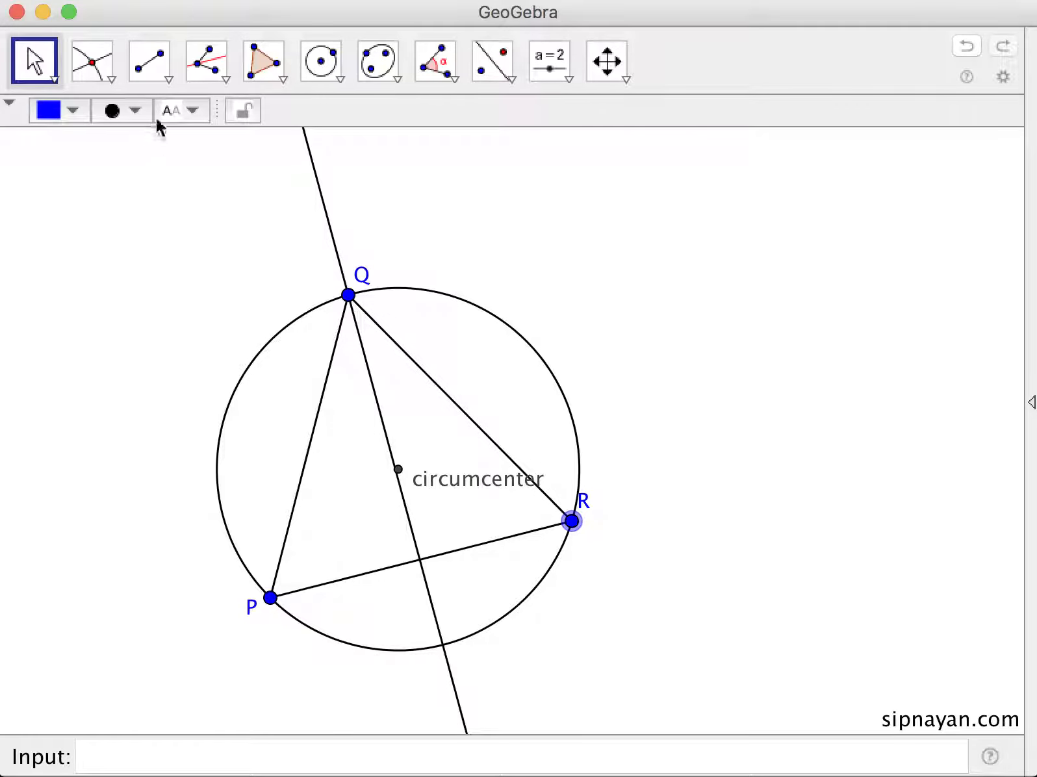
- Construct the bisector of angle QPR using the three vertices and move vertex Q left and slightly up
left_click(206, 63)
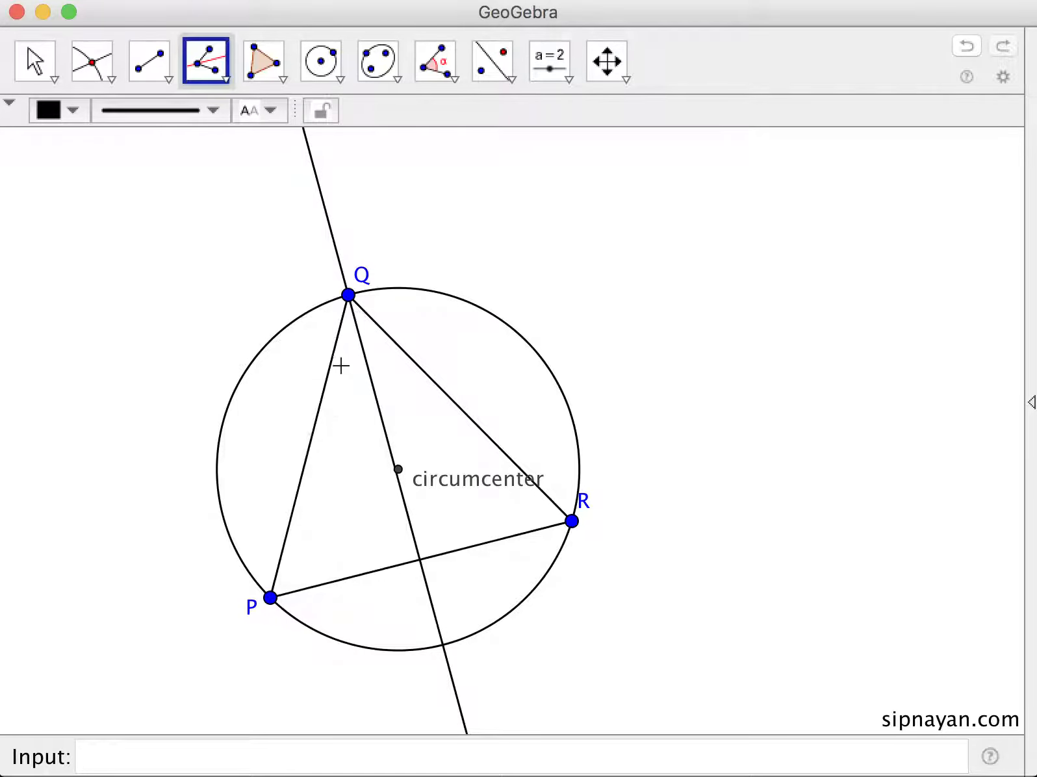
left_click(349, 296)
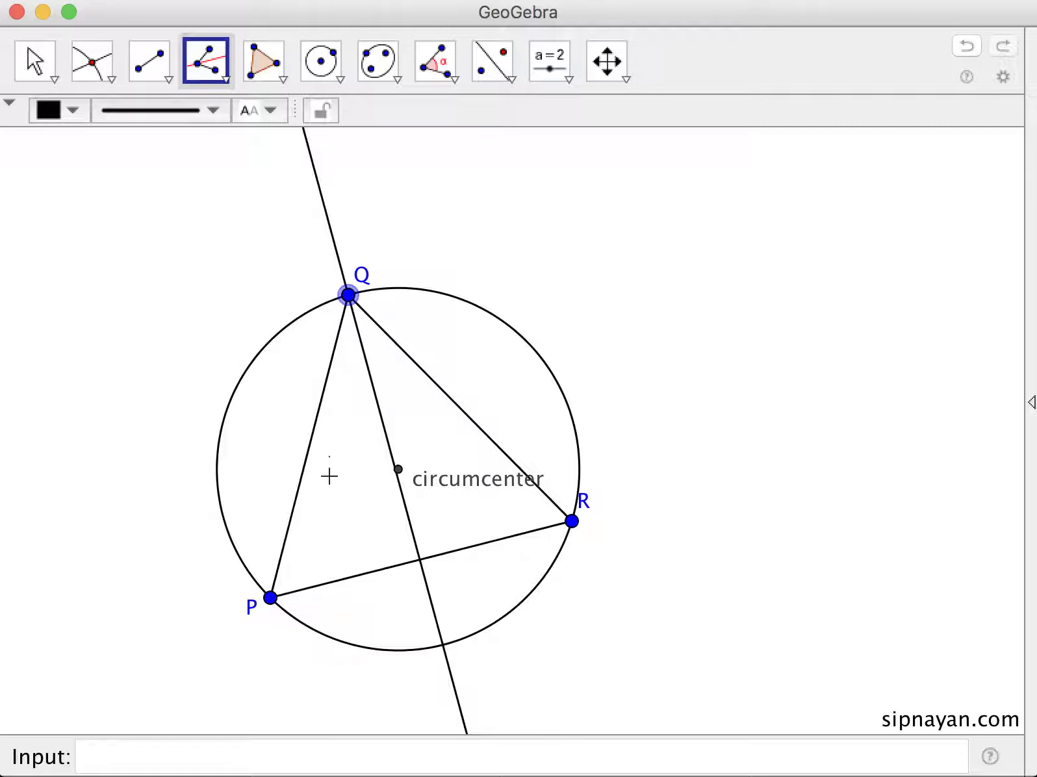
left_click(285, 614)
left_click(572, 524)
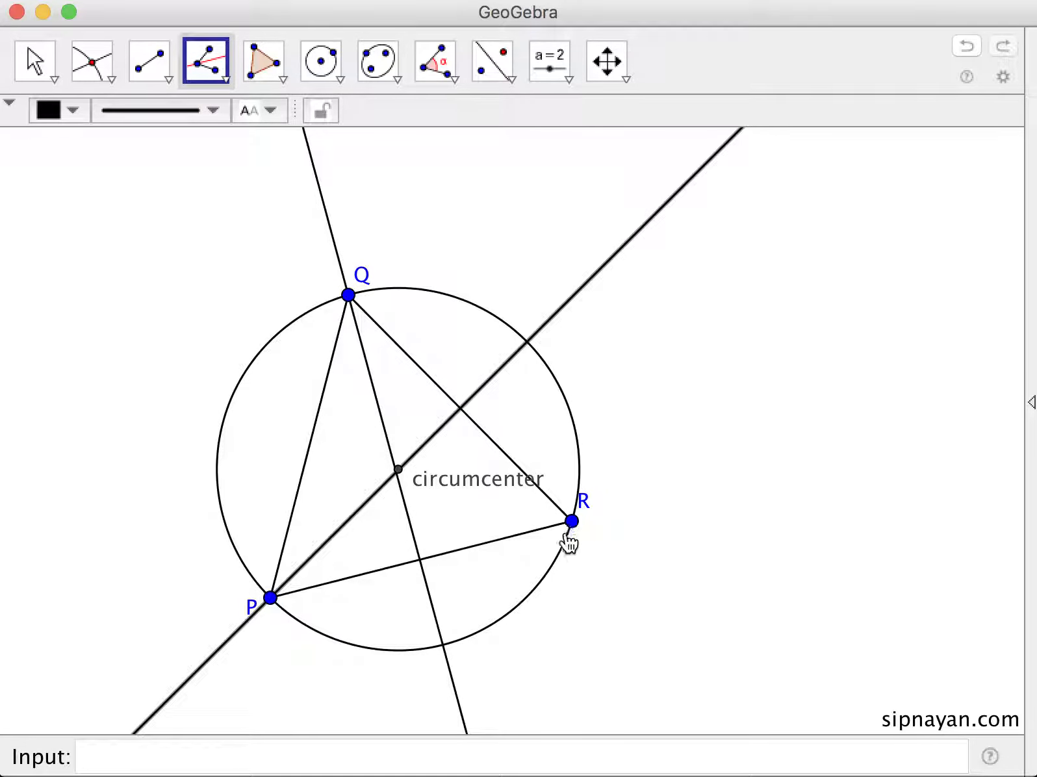
left_click(35, 63)
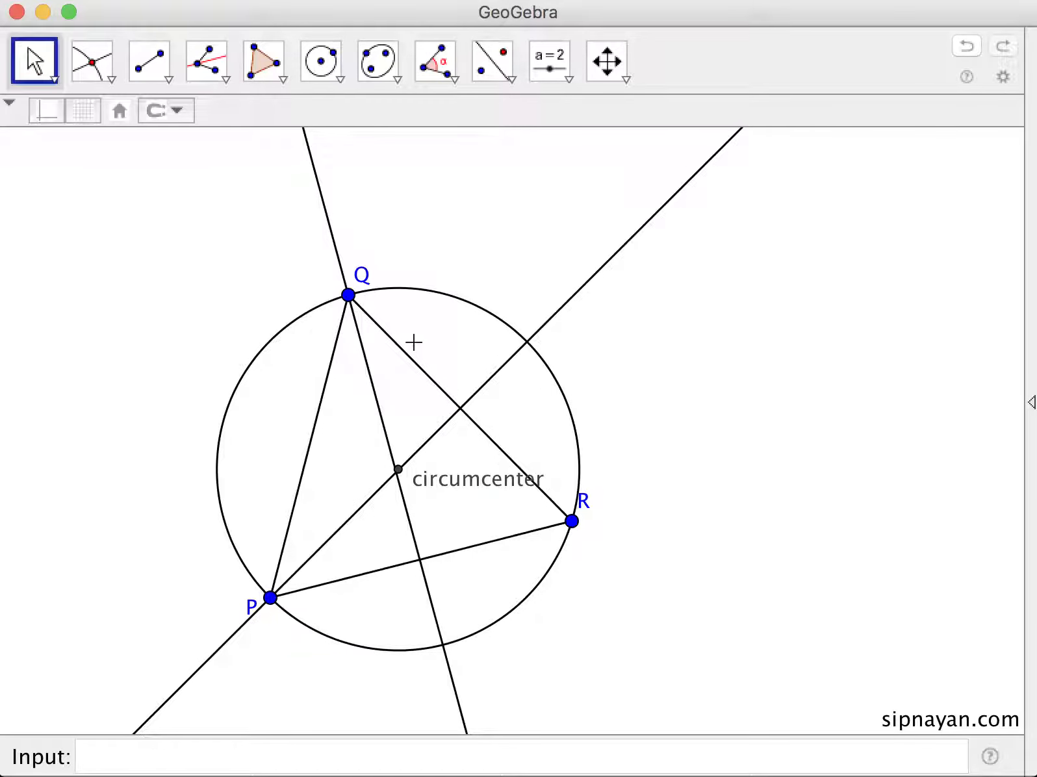
left_click_drag(350, 296, 291, 279)
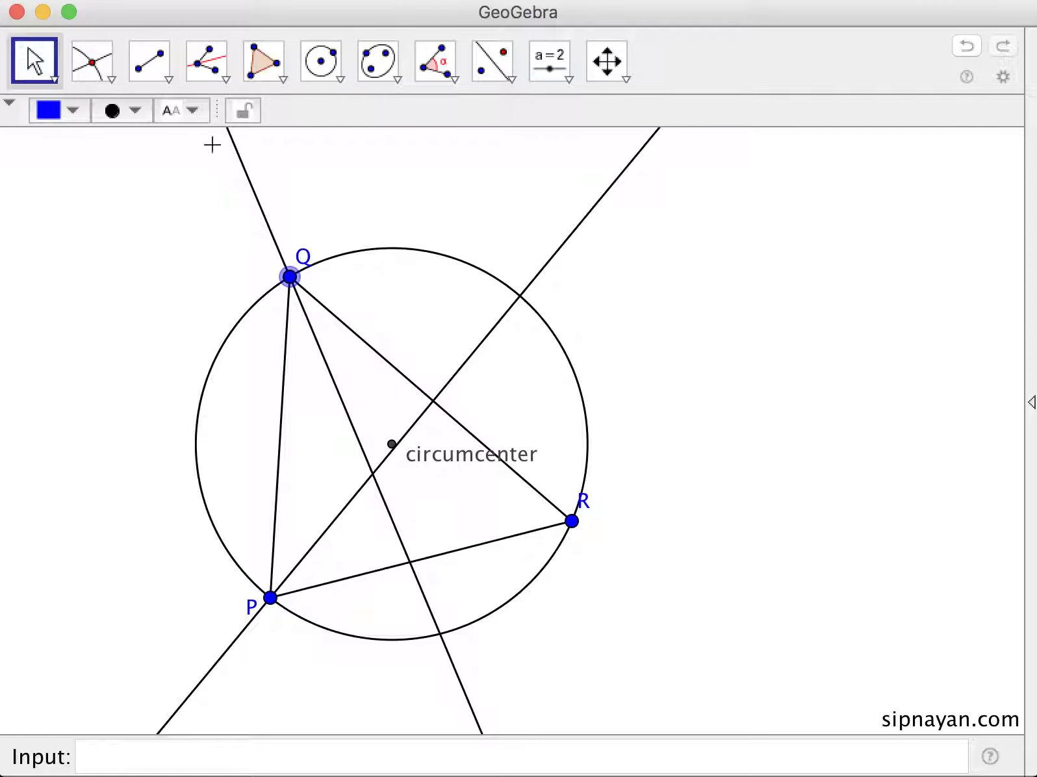
- Construct the bisector of angle QRP using the three vertices and move vertex Q left and slightly down
left_click(211, 67)
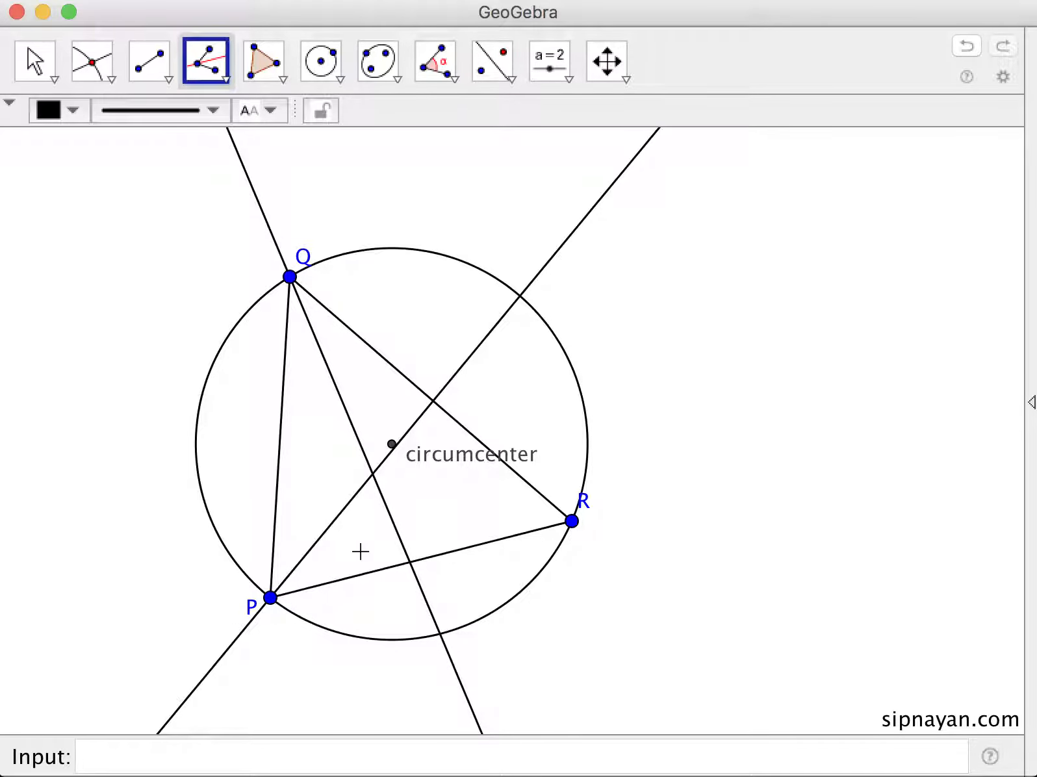
left_click(290, 279)
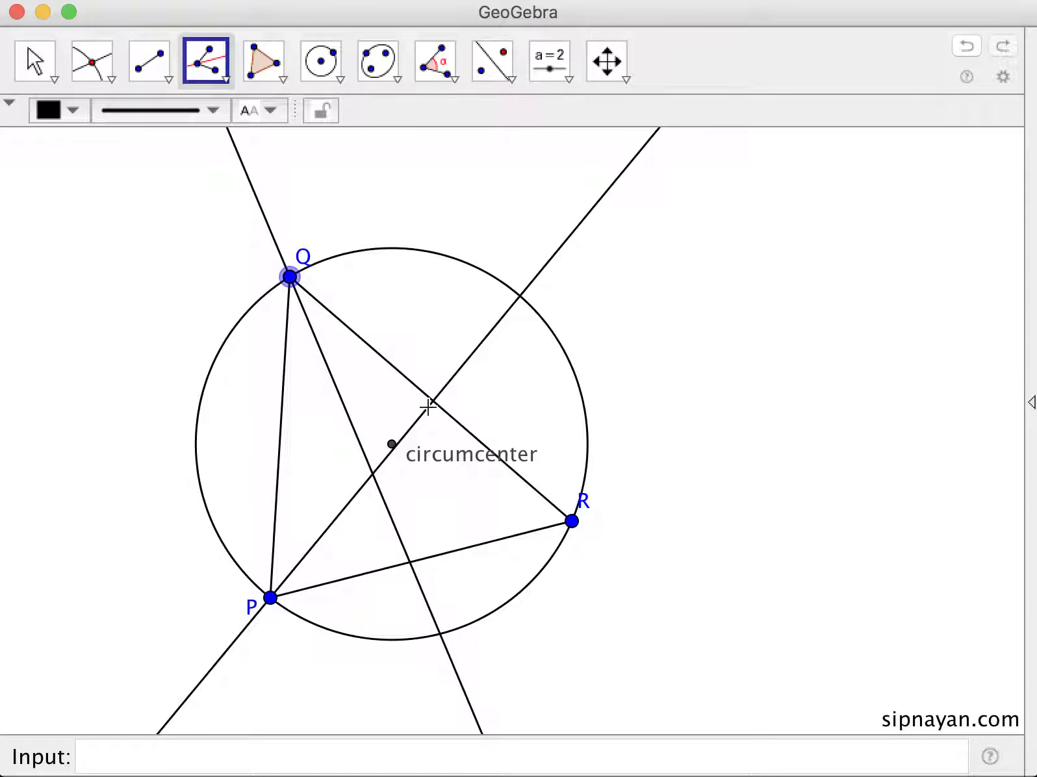
left_click(573, 522)
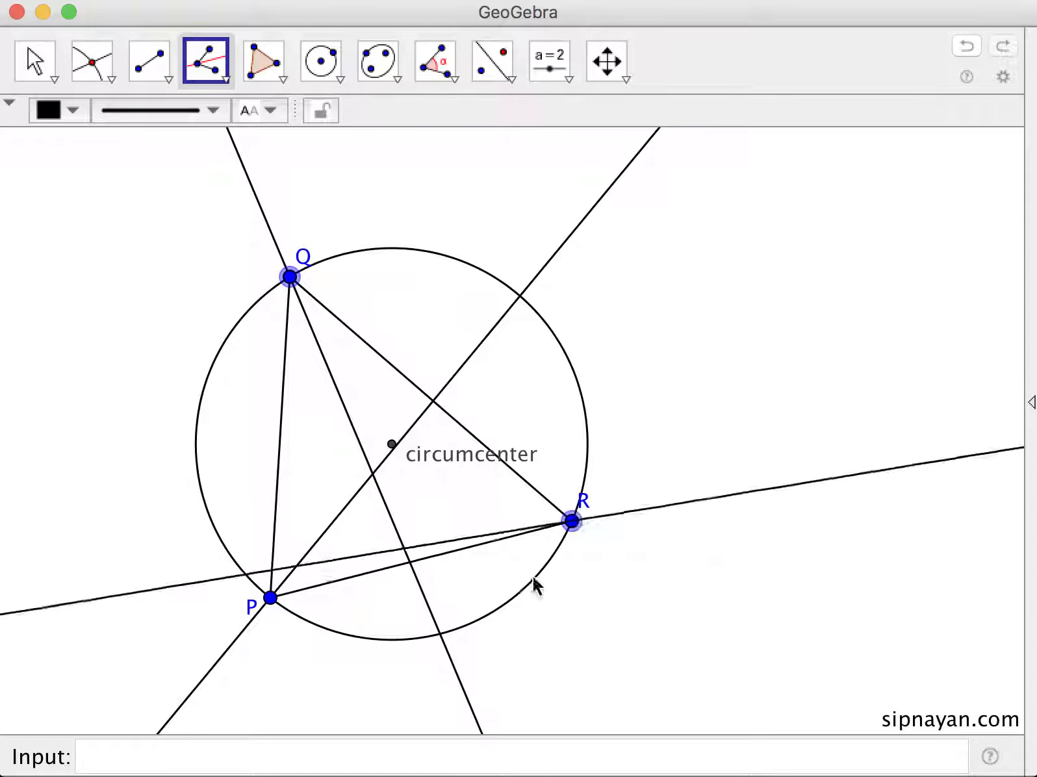
left_click(270, 599)
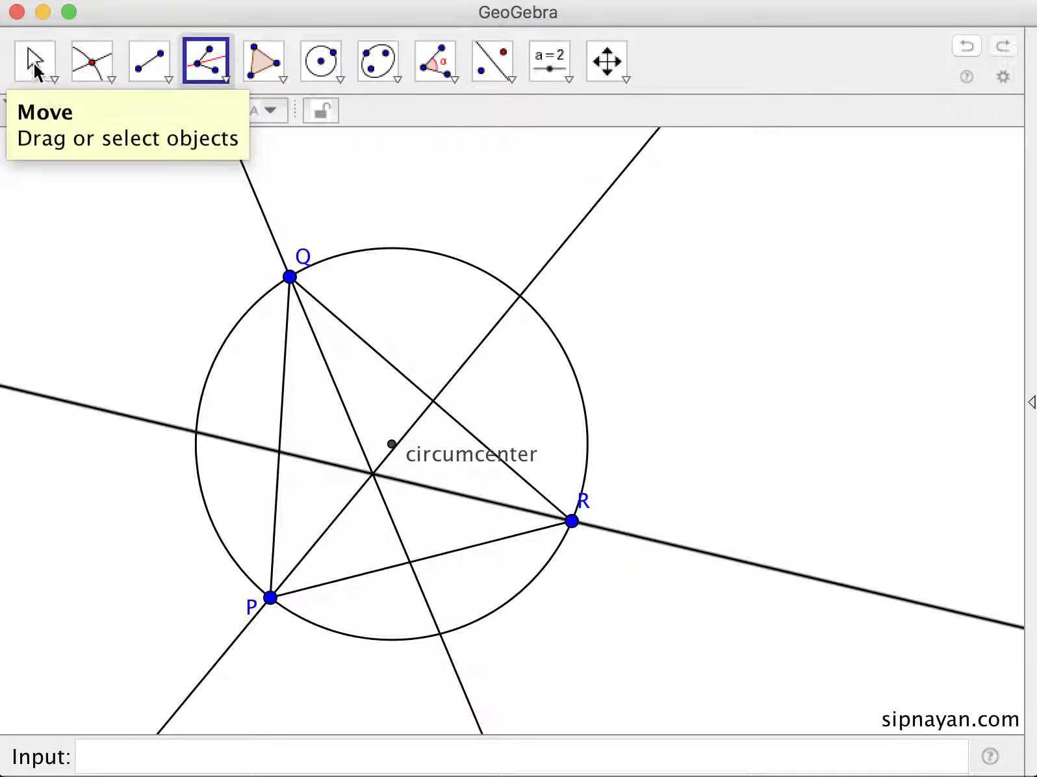
left_click(33, 65)
left_click_drag(290, 277, 252, 295)
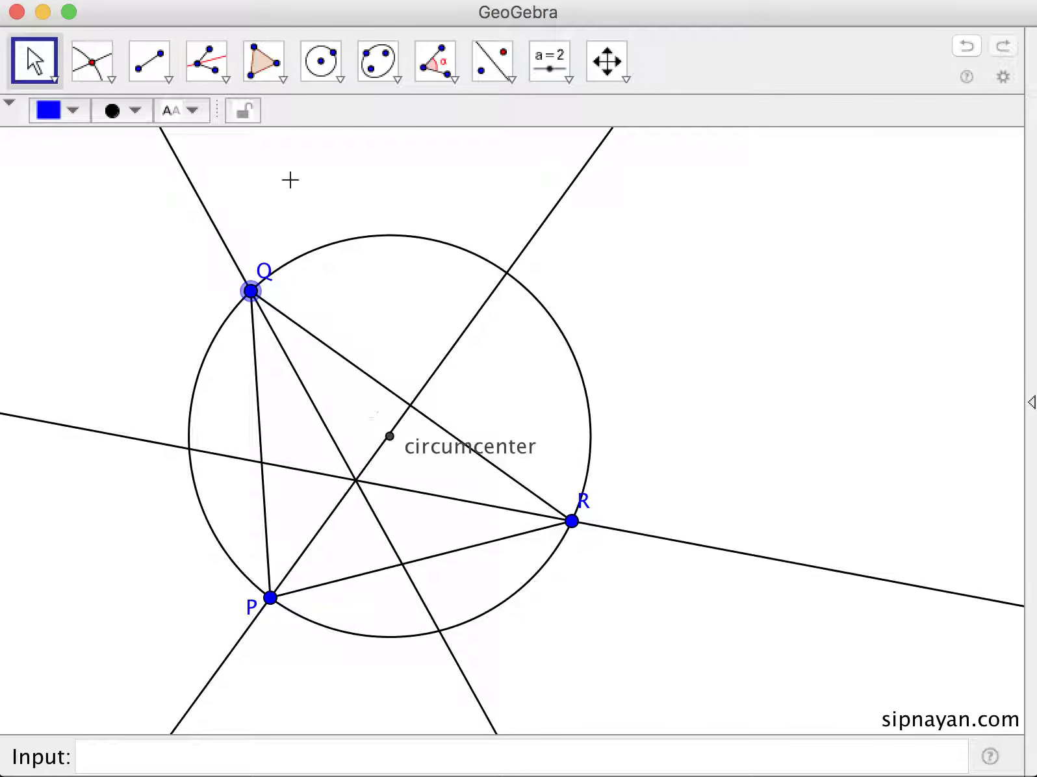
- Mark the intersection point of the angle bisectors and rename it incenter
left_click(105, 66)
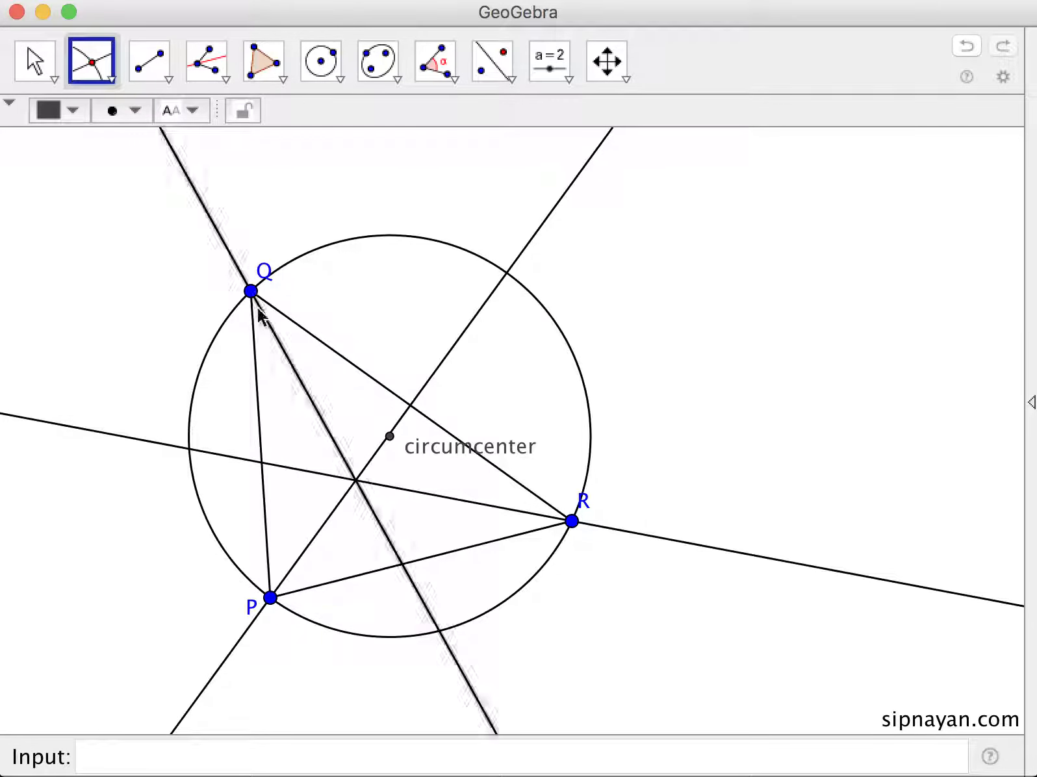
left_click(356, 481)
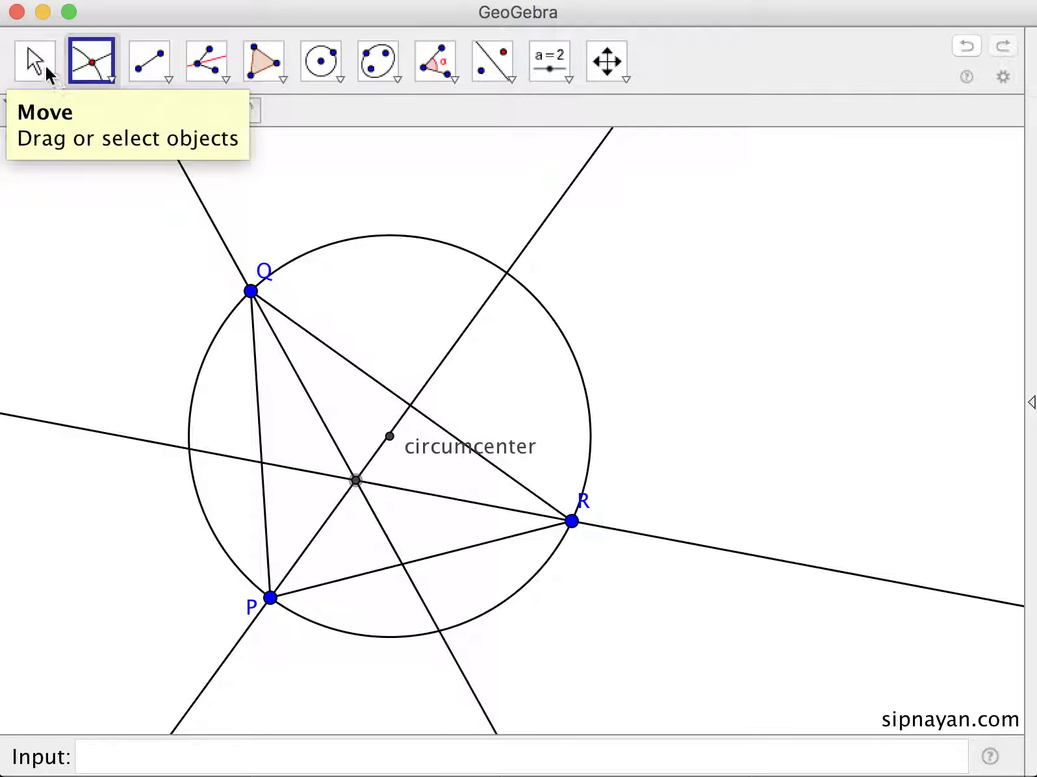
left_click(33, 62)
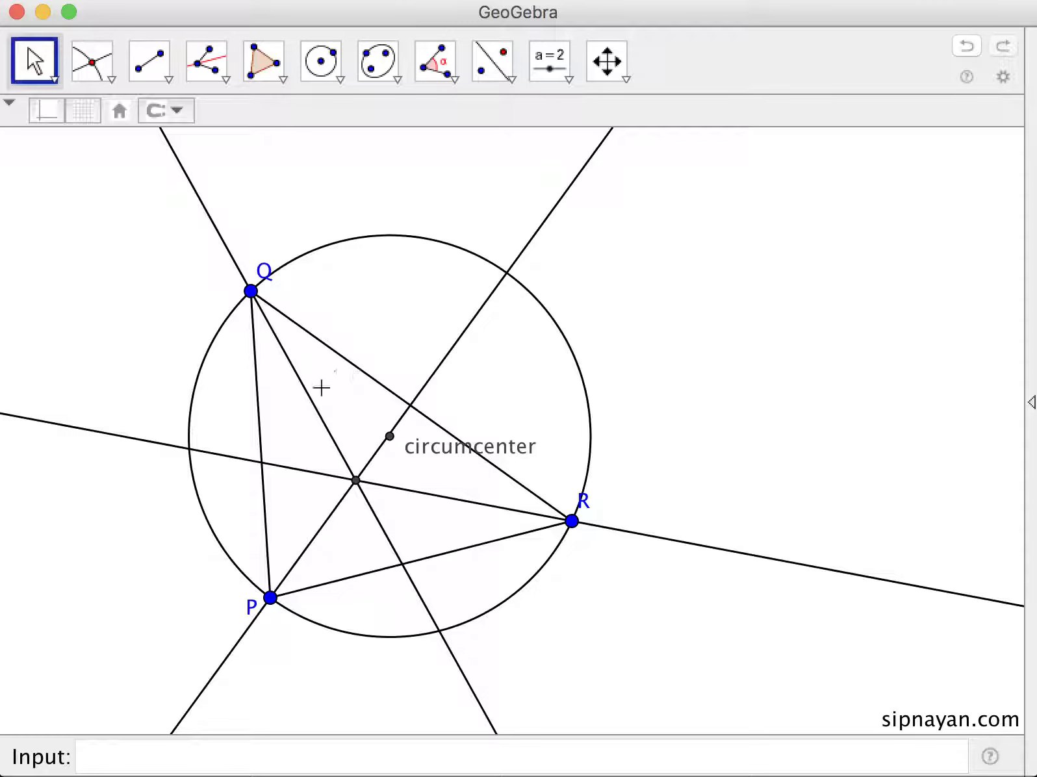
right_click(360, 484)
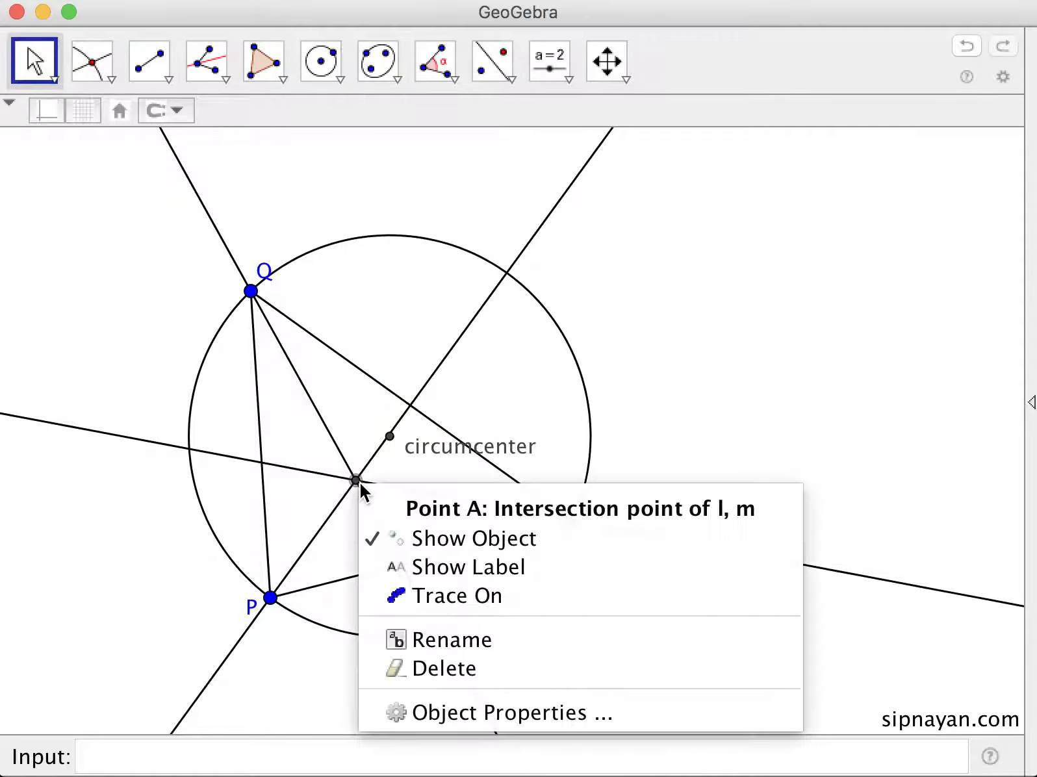
left_click(455, 641)
type("incente")
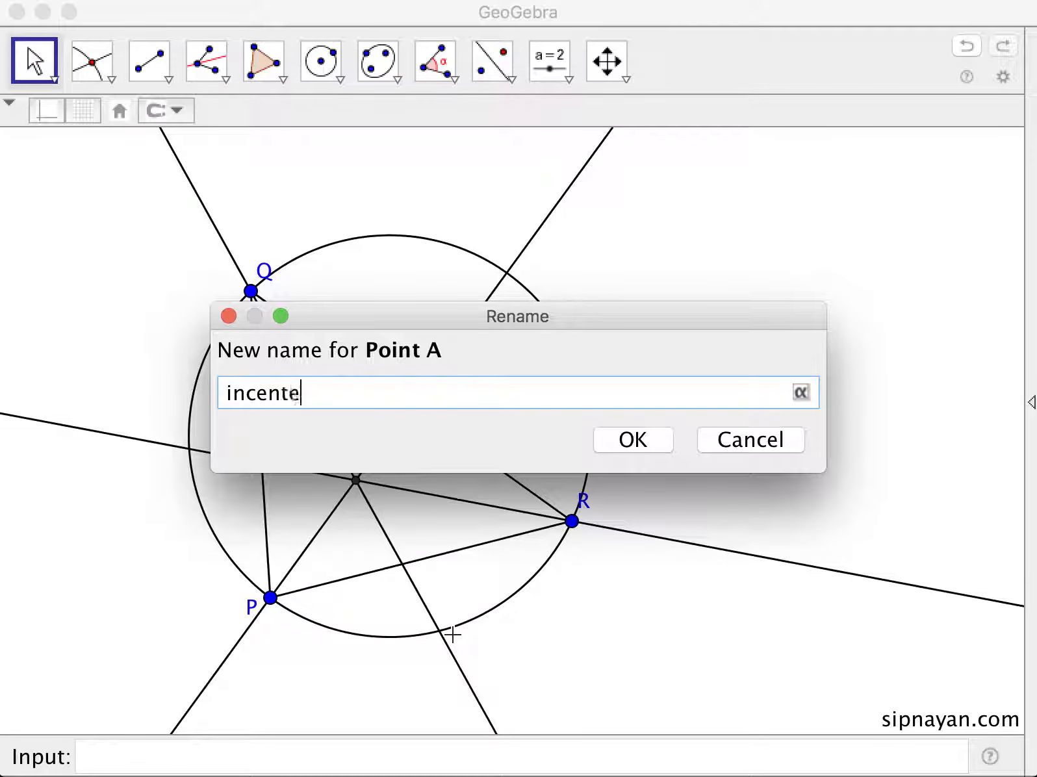
type("r")
left_click(629, 444)
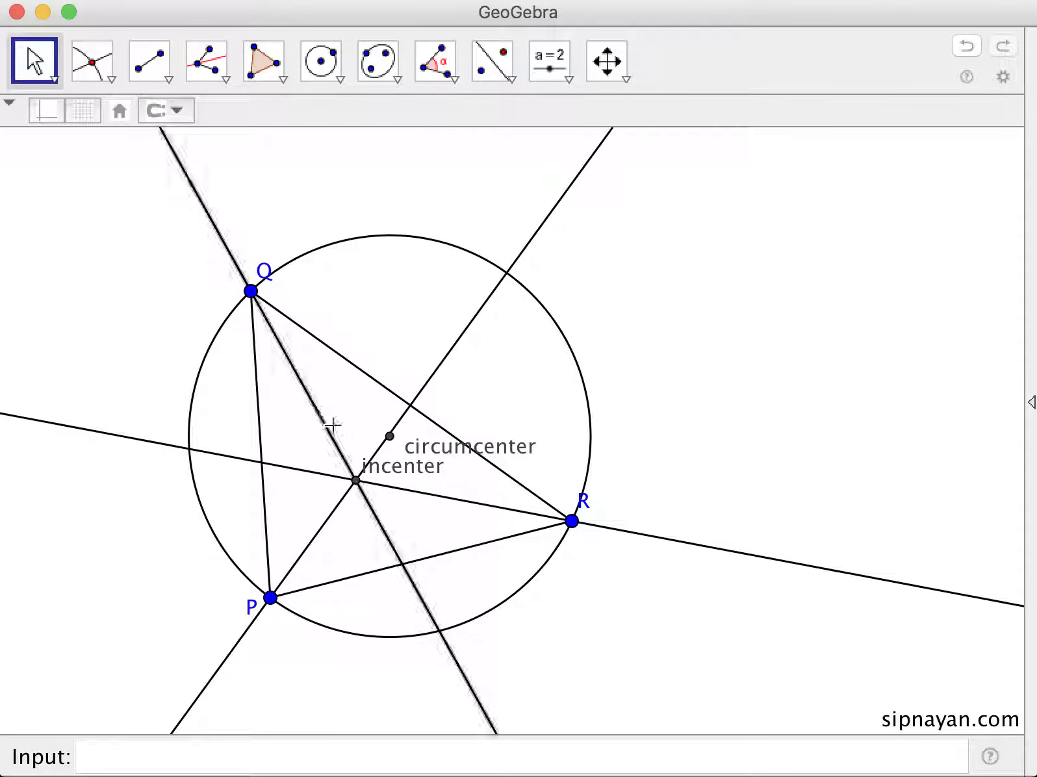
- Shift the incenter label slightly right and down, and move vertex Q a little lower so the triangle becomes shorter
left_click_drag(397, 474, 413, 481)
left_click_drag(258, 299, 283, 342)
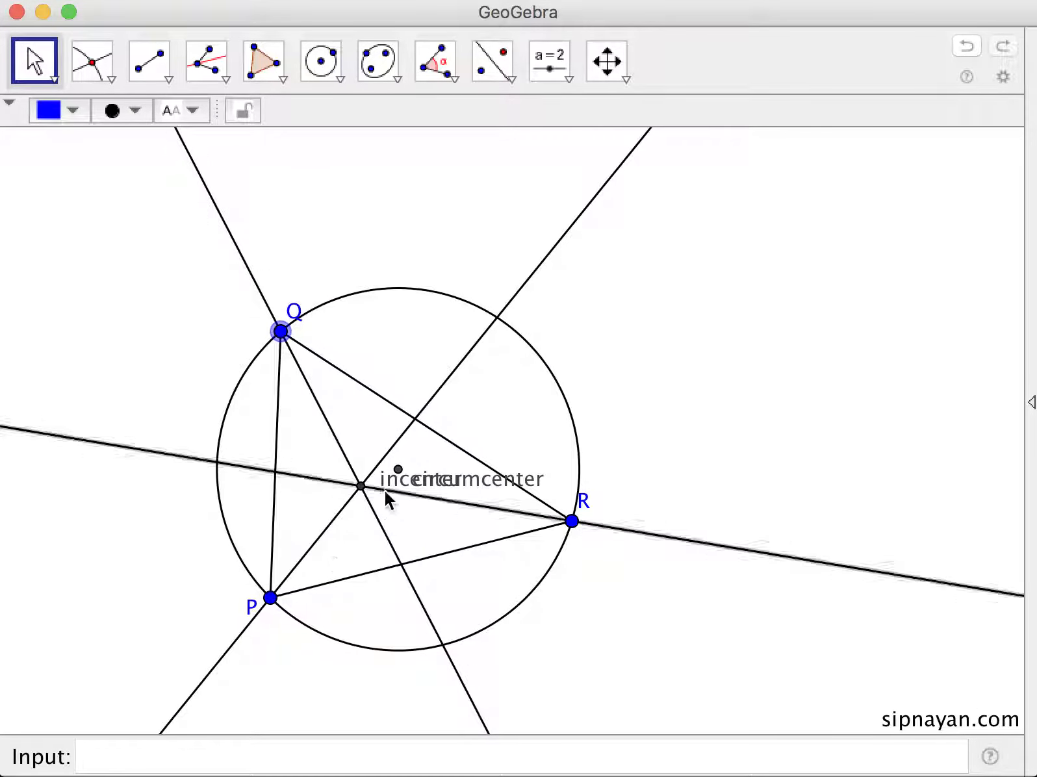
left_click_drag(283, 334, 259, 329)
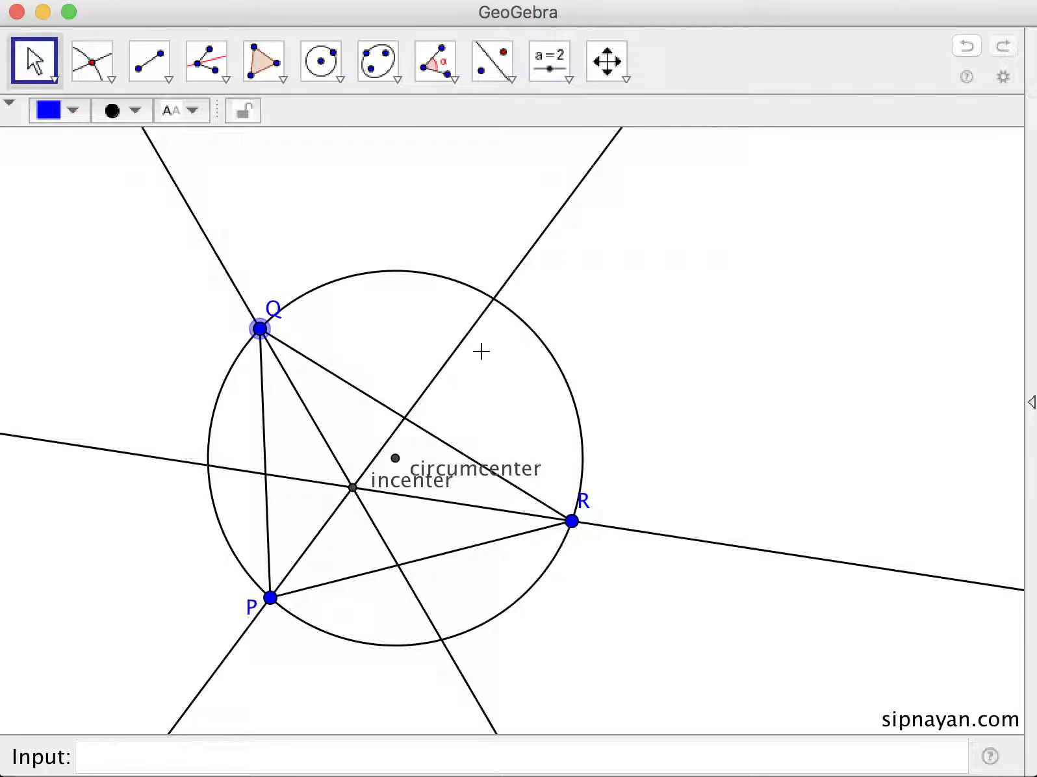
- Hide the three angle bisectors at vertices P, Q and R
right_click(533, 253)
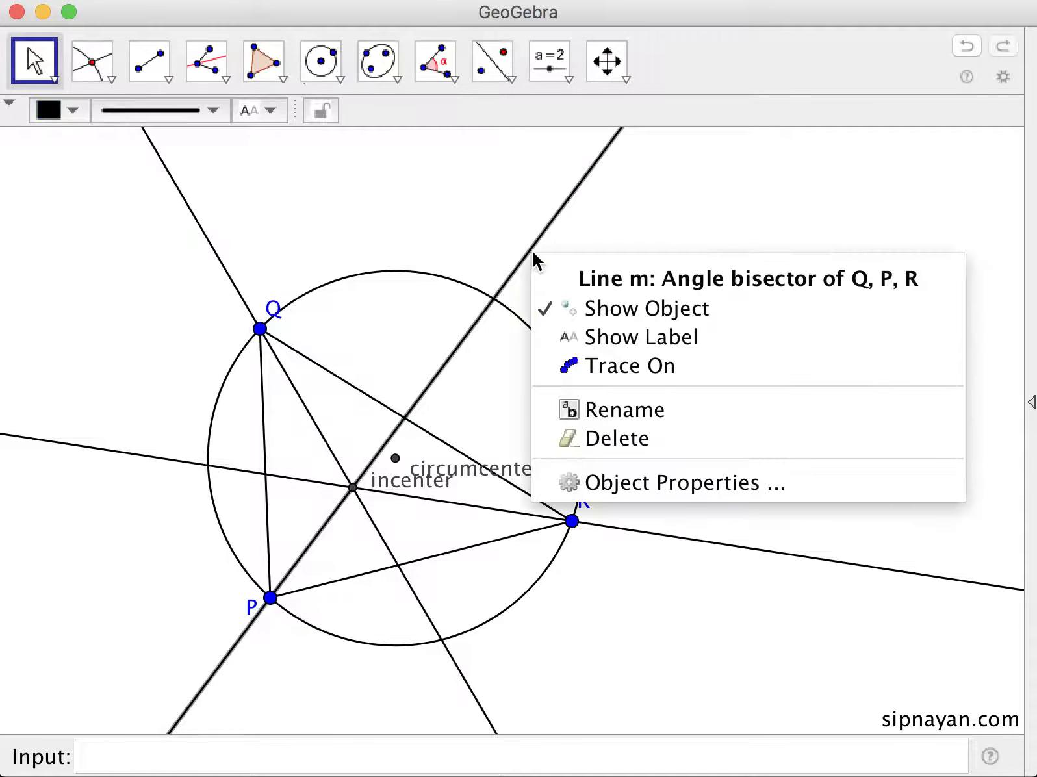
left_click(599, 309)
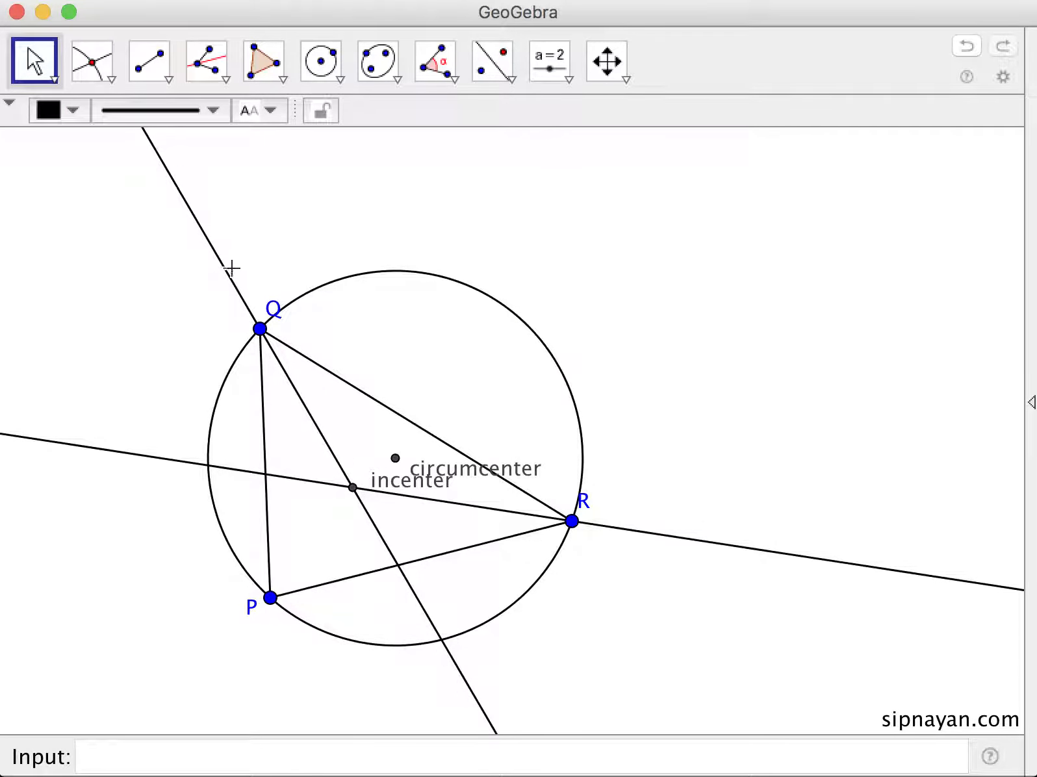
right_click(223, 267)
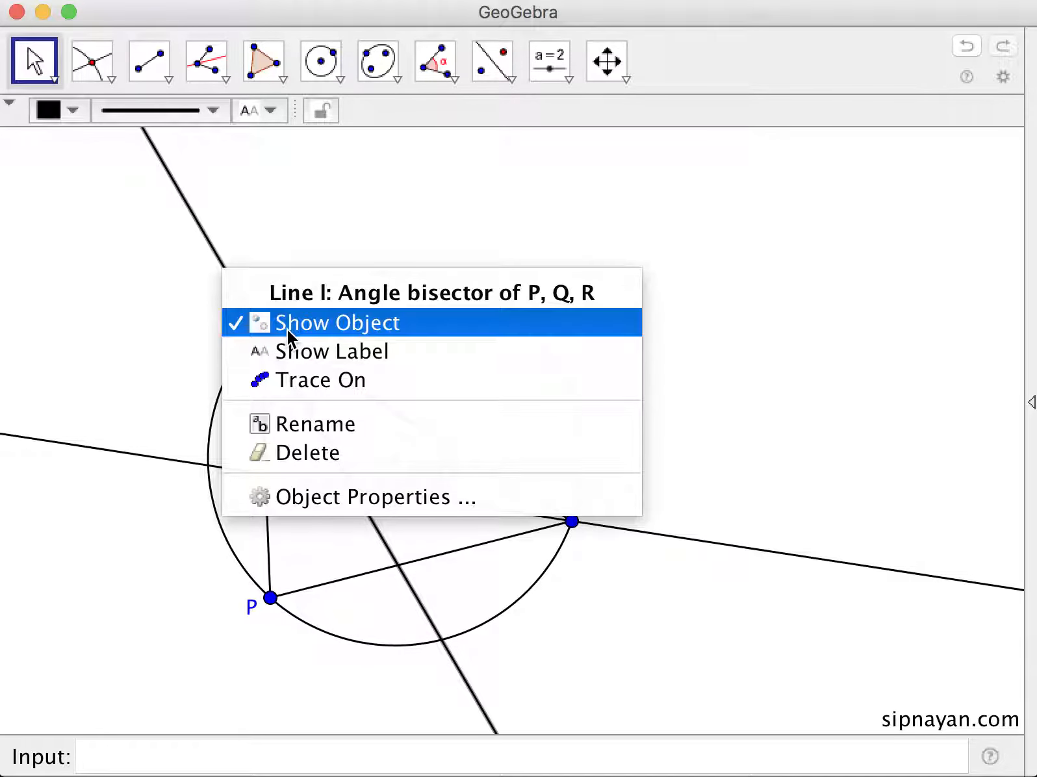
left_click(287, 330)
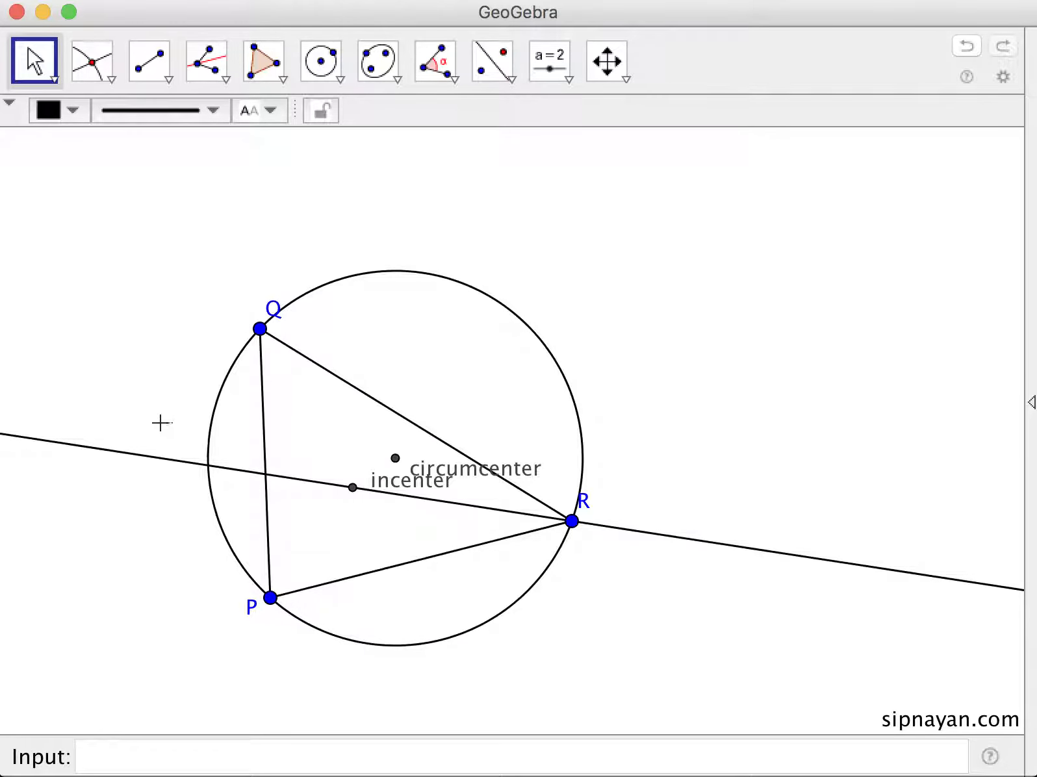
right_click(131, 457)
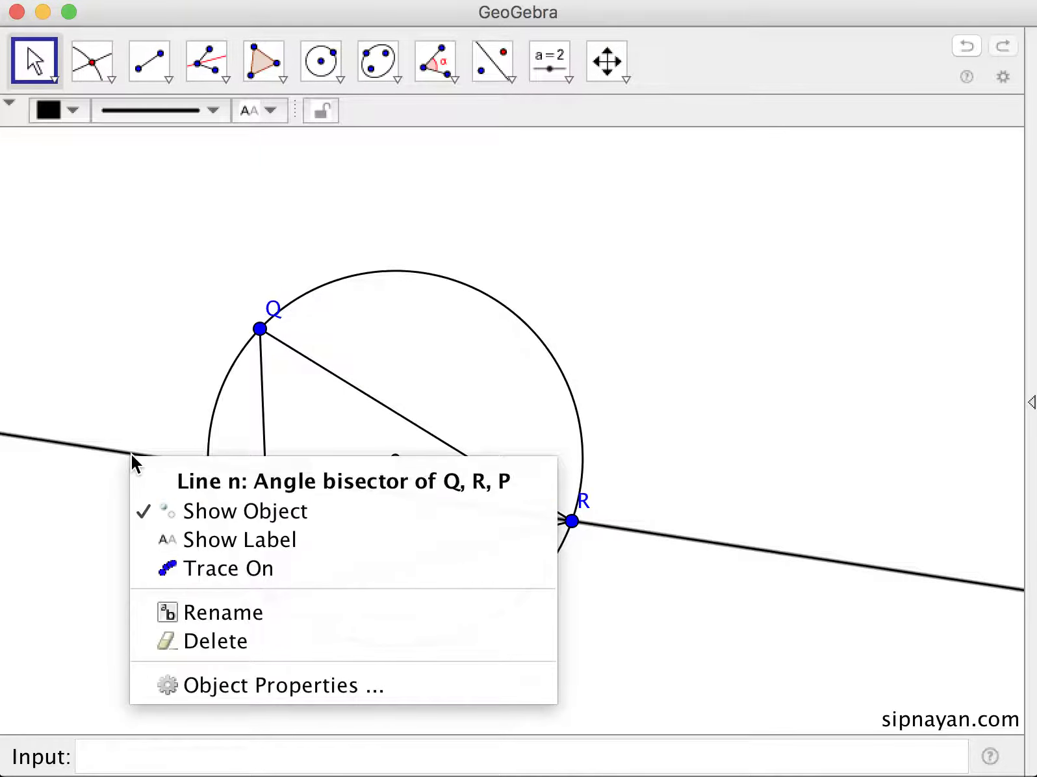
left_click(195, 511)
- Move vertex Q up and right, and place the circumcenter label just above its point and the incenter label close beside its point
left_click_drag(260, 329, 414, 231)
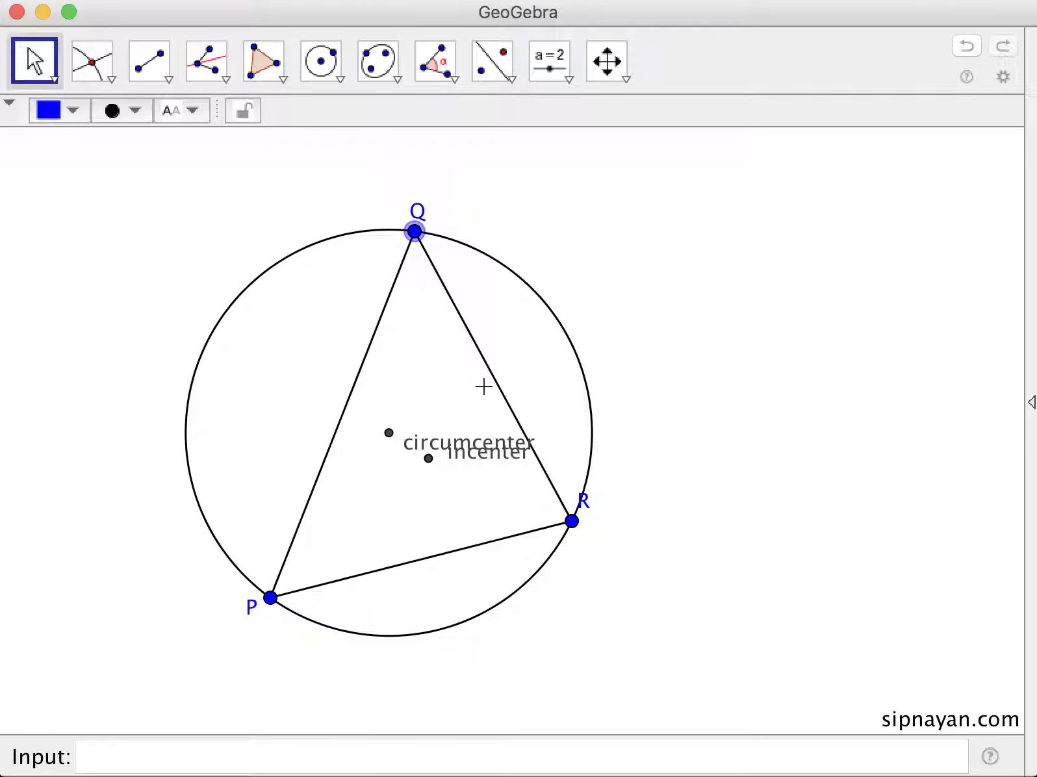
left_click_drag(472, 439, 473, 414)
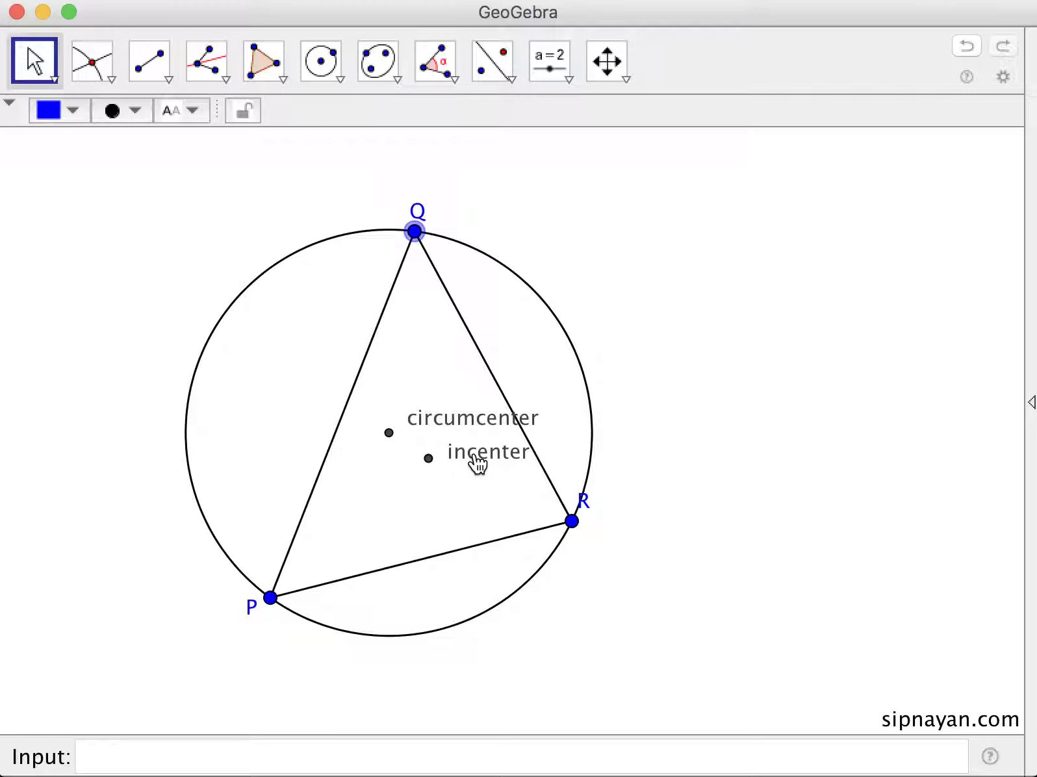
left_click_drag(477, 463, 465, 454)
mouse_move(426, 410)
left_mouse_down()
mouse_move(404, 422)
mouse_move(407, 411)
left_mouse_up()
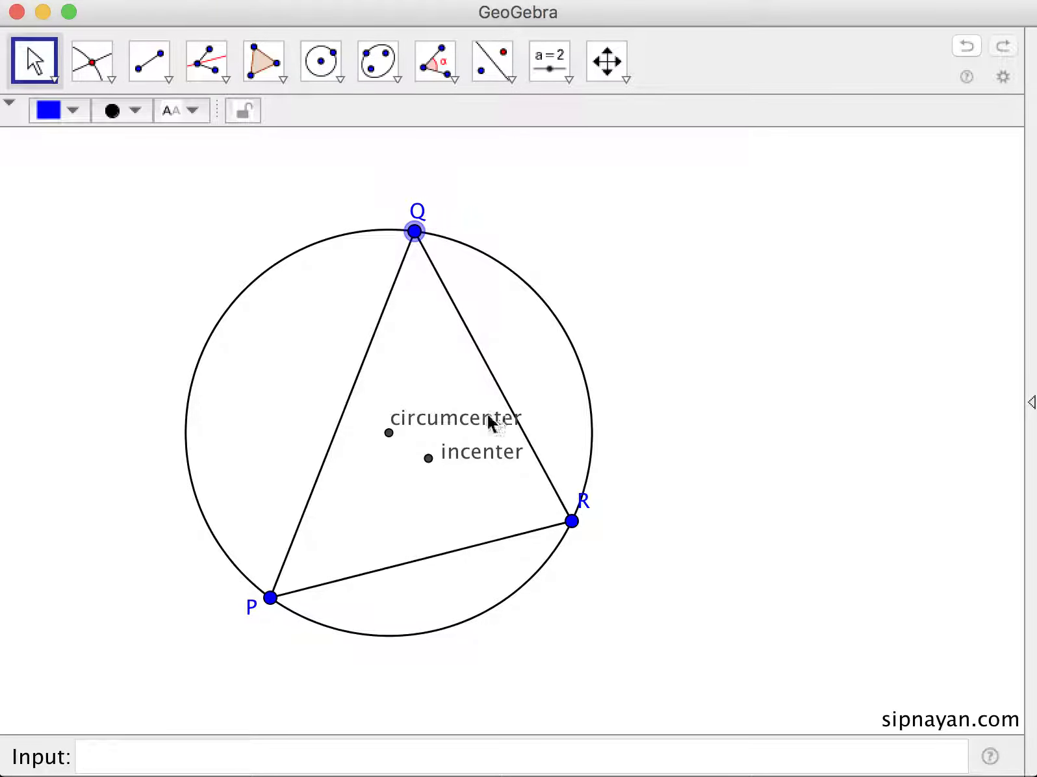
left_click_drag(486, 416, 484, 378)
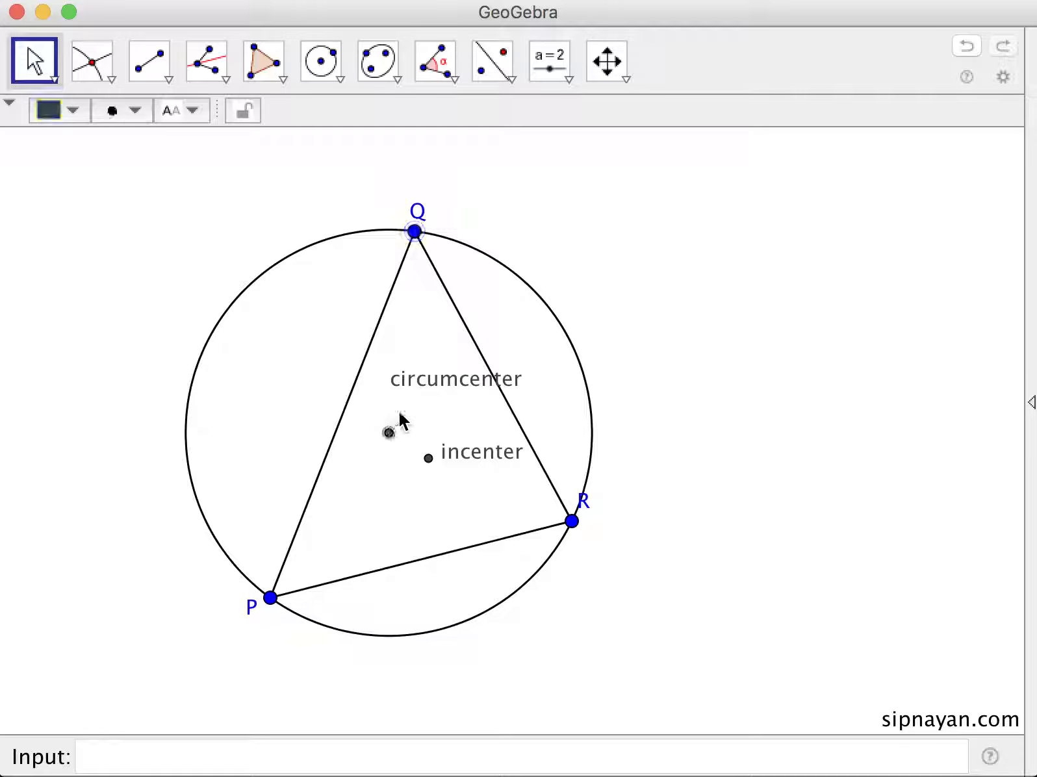
left_click_drag(416, 232, 360, 228)
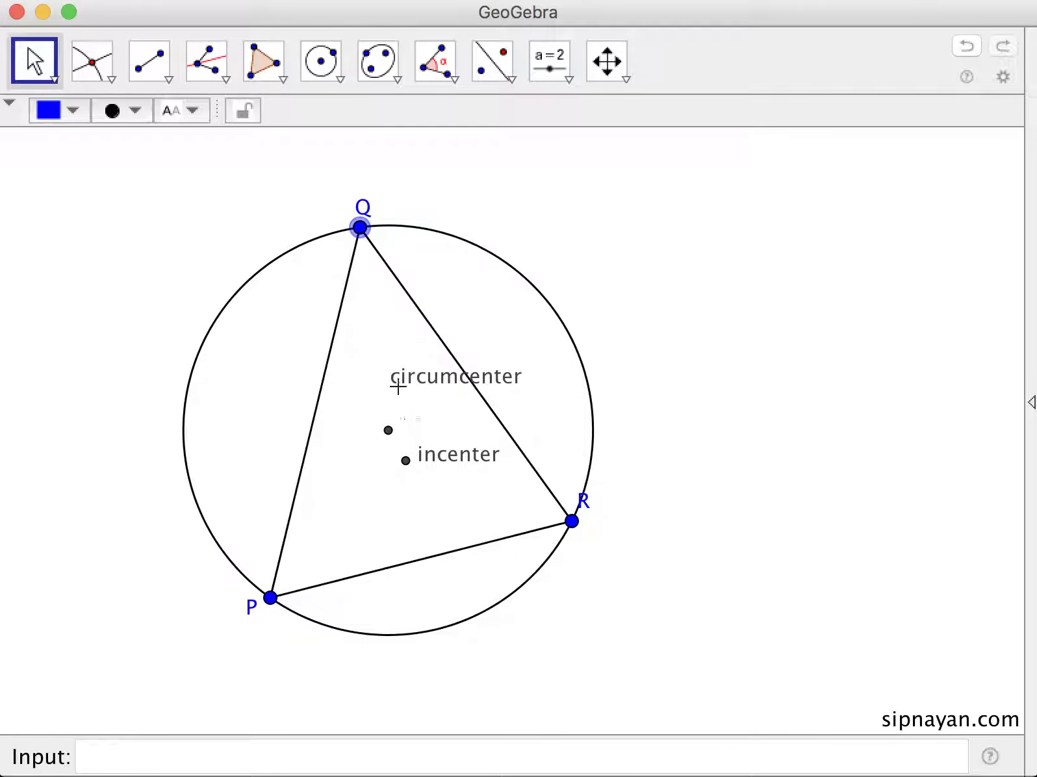
left_click_drag(399, 384, 390, 413)
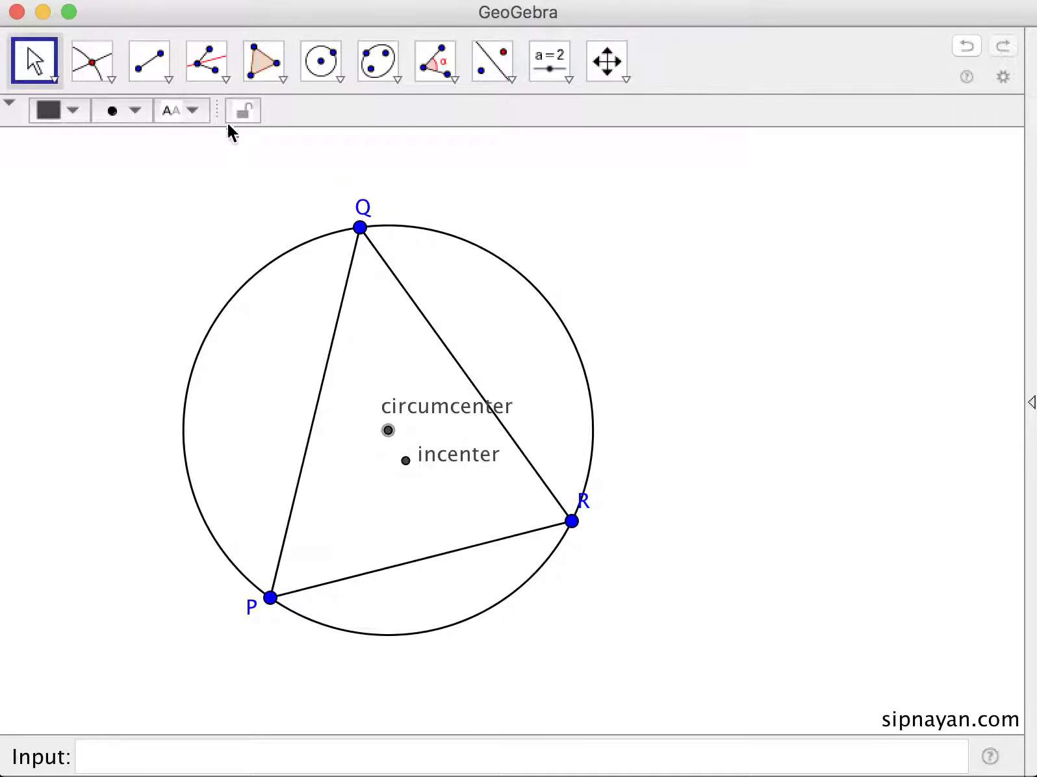
- Construct a line through the incenter perpendicular to side PR and move vertex Q slightly up
left_click(222, 76)
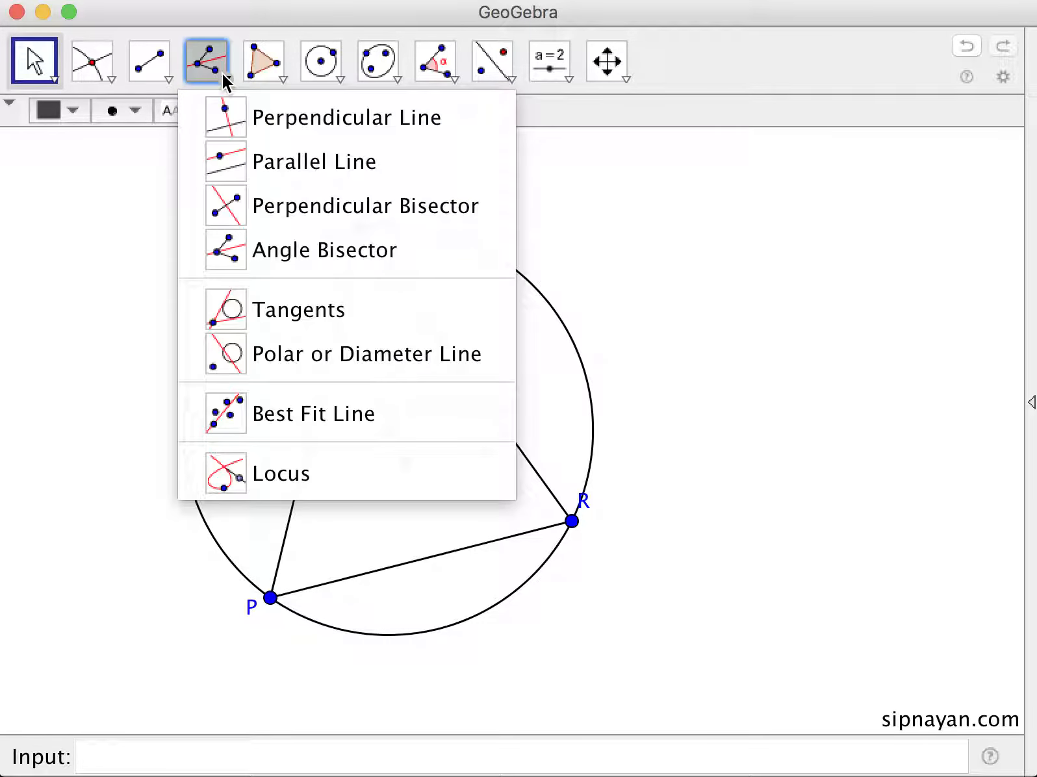
left_click(273, 124)
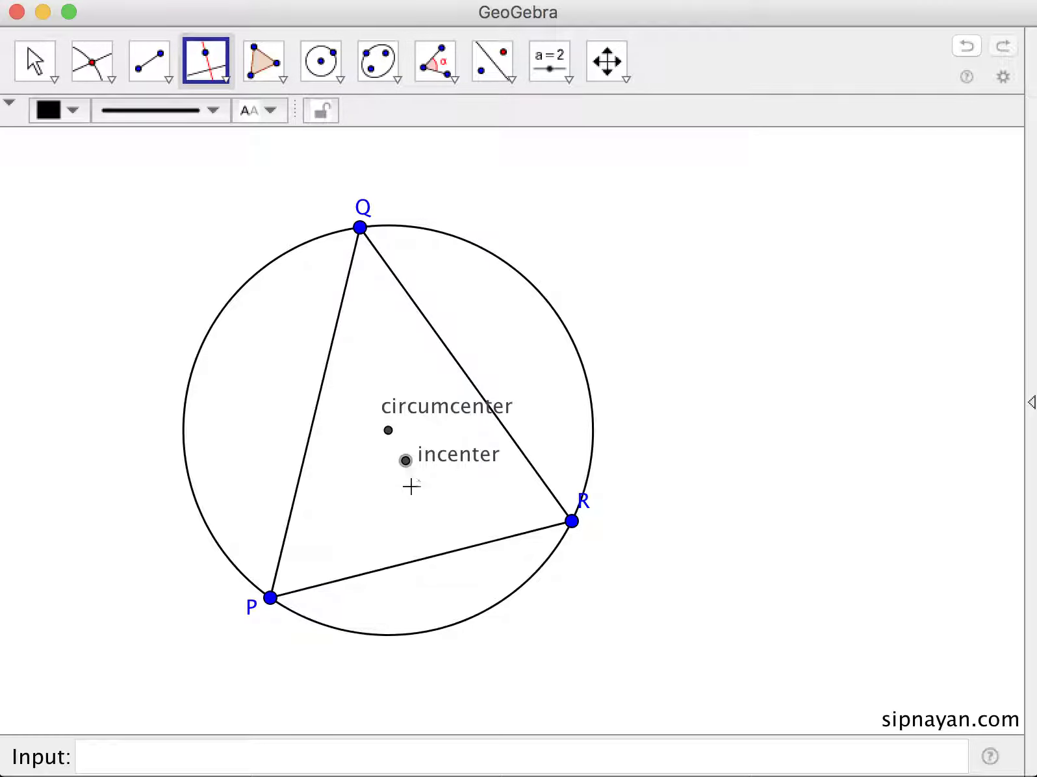
left_click(440, 553)
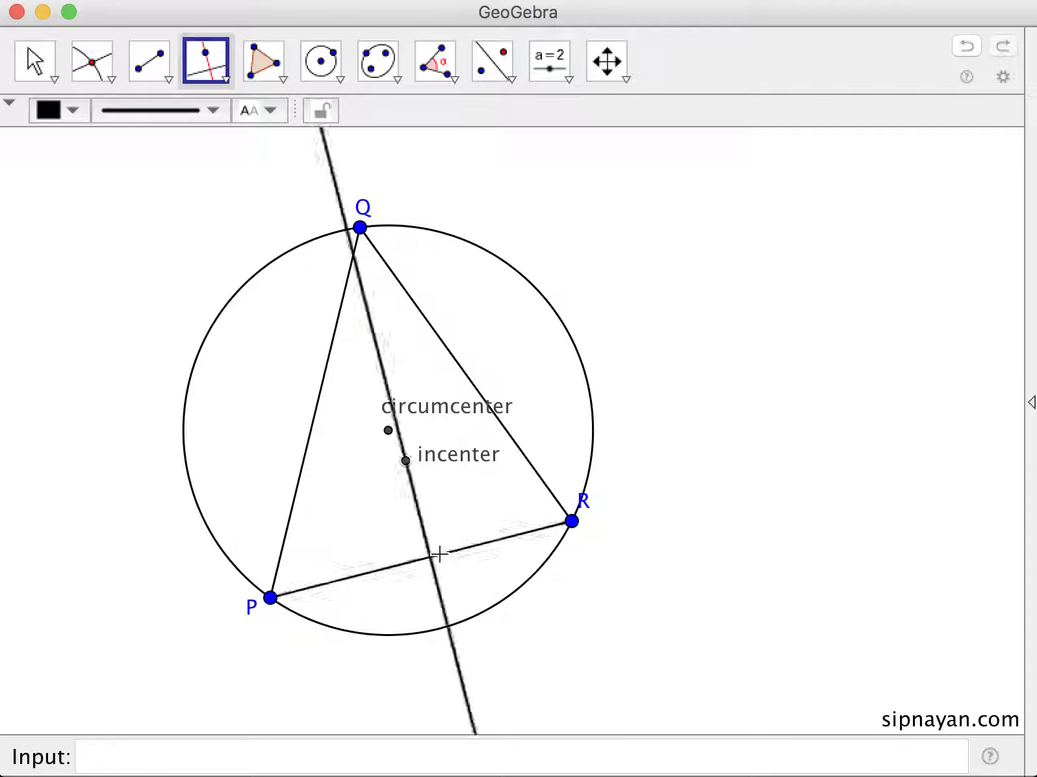
left_click(36, 65)
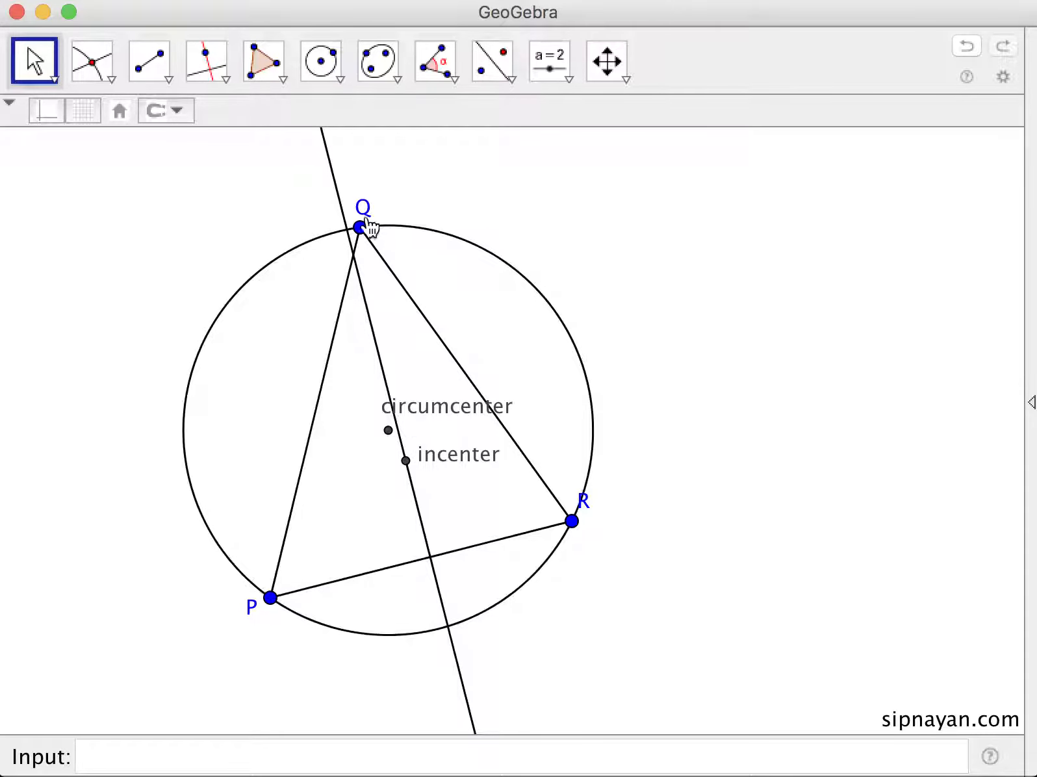
mouse_move(364, 211)
left_mouse_down()
mouse_move(423, 211)
mouse_move(374, 212)
mouse_move(429, 229)
mouse_move(273, 238)
mouse_move(358, 220)
left_mouse_up()
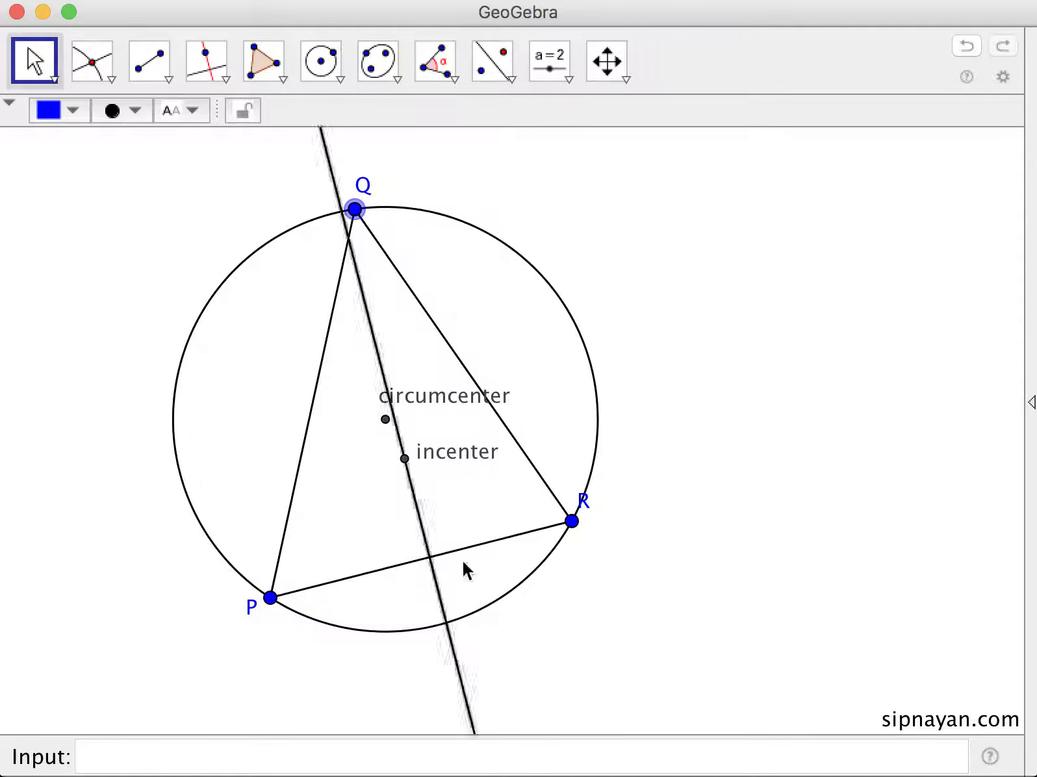
- Mark the intersection point of the perpendicular line through the incenter and side PR
left_click(92, 64)
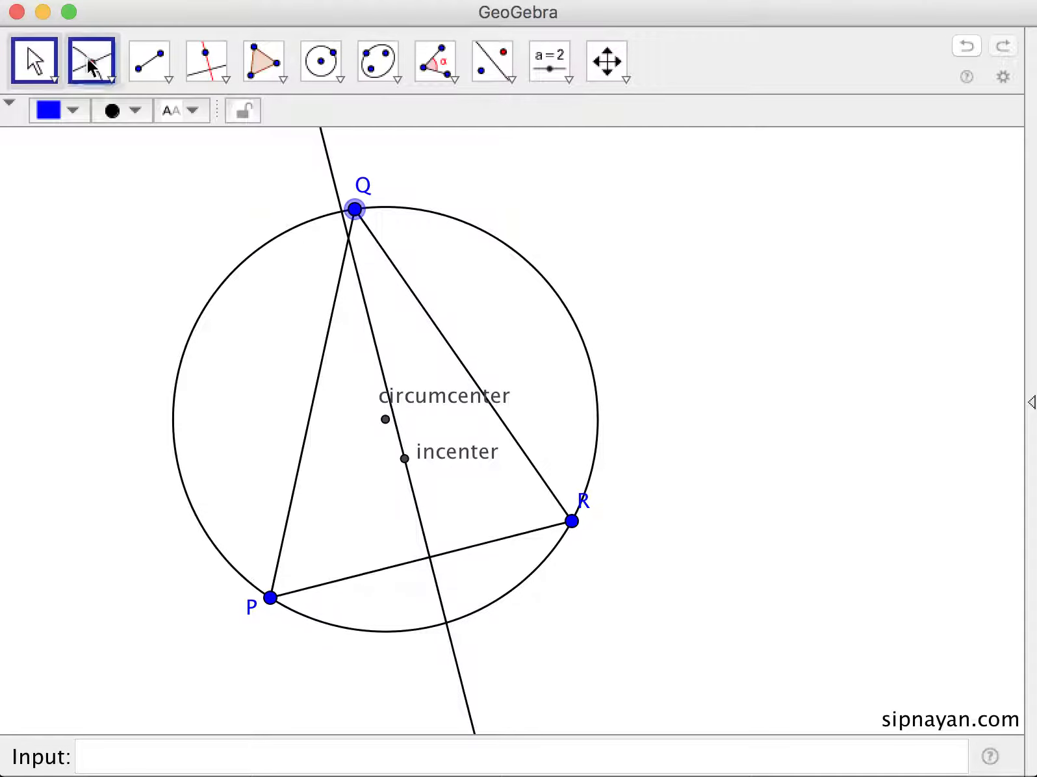
left_click(430, 557)
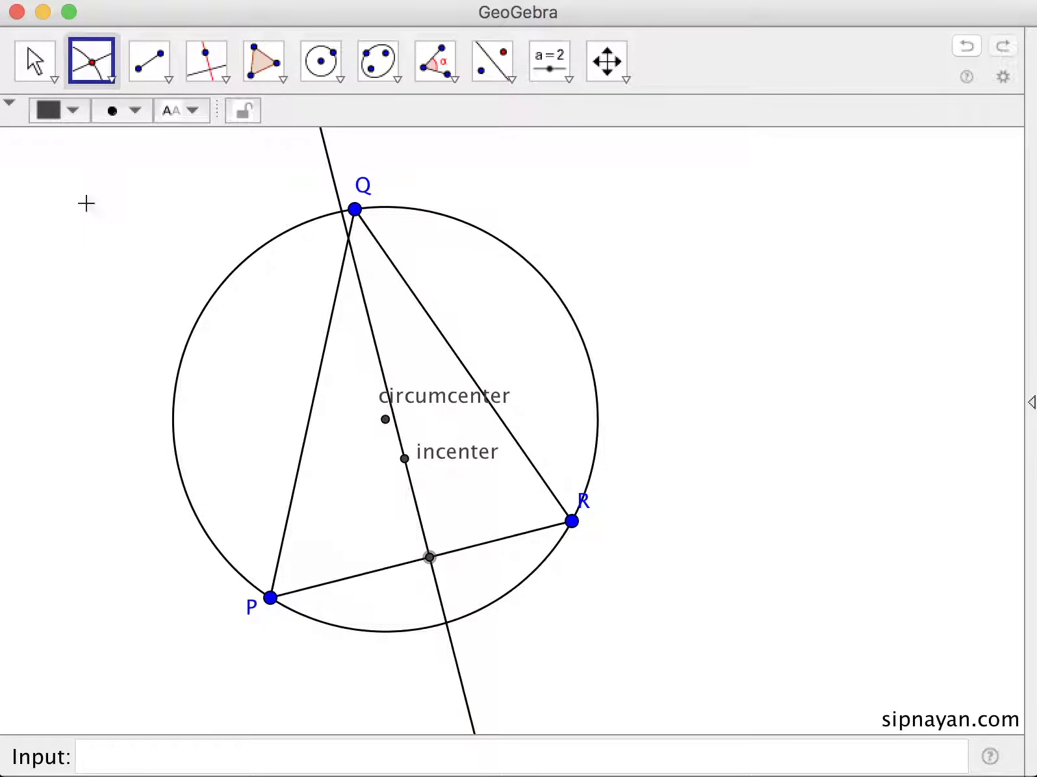
left_click(35, 64)
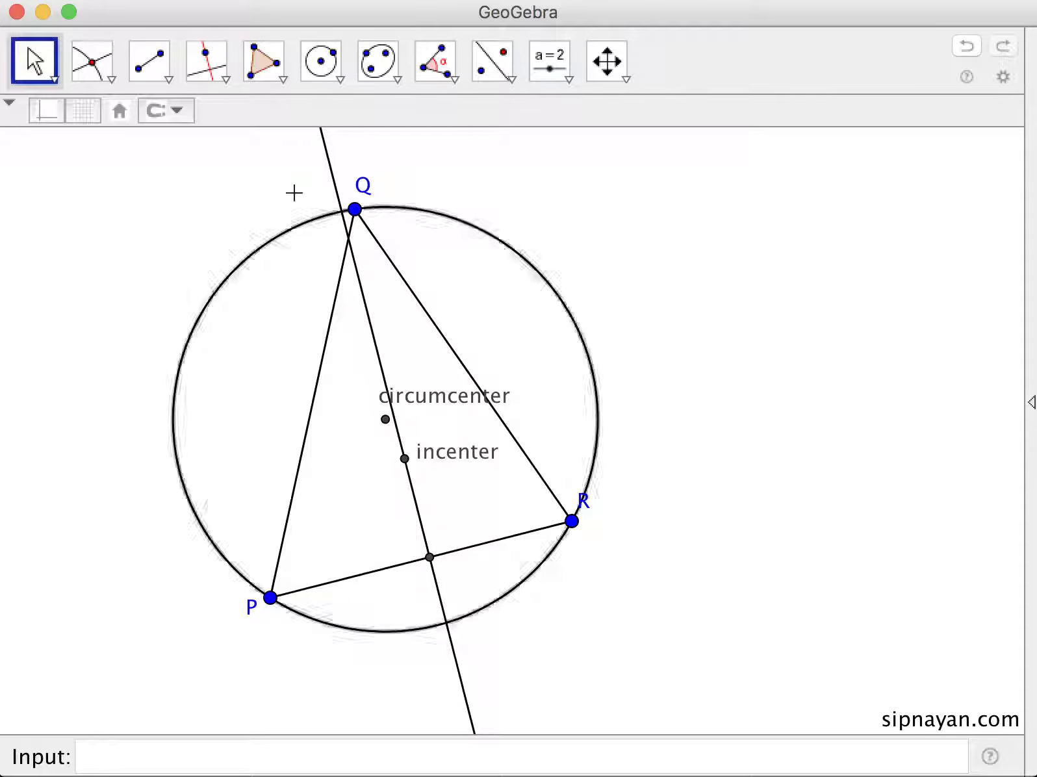
- Construct the inscribed circle centered at the incenter and passing through the perpendicular line's intersection point on side PR
left_click(322, 57)
left_click(318, 62)
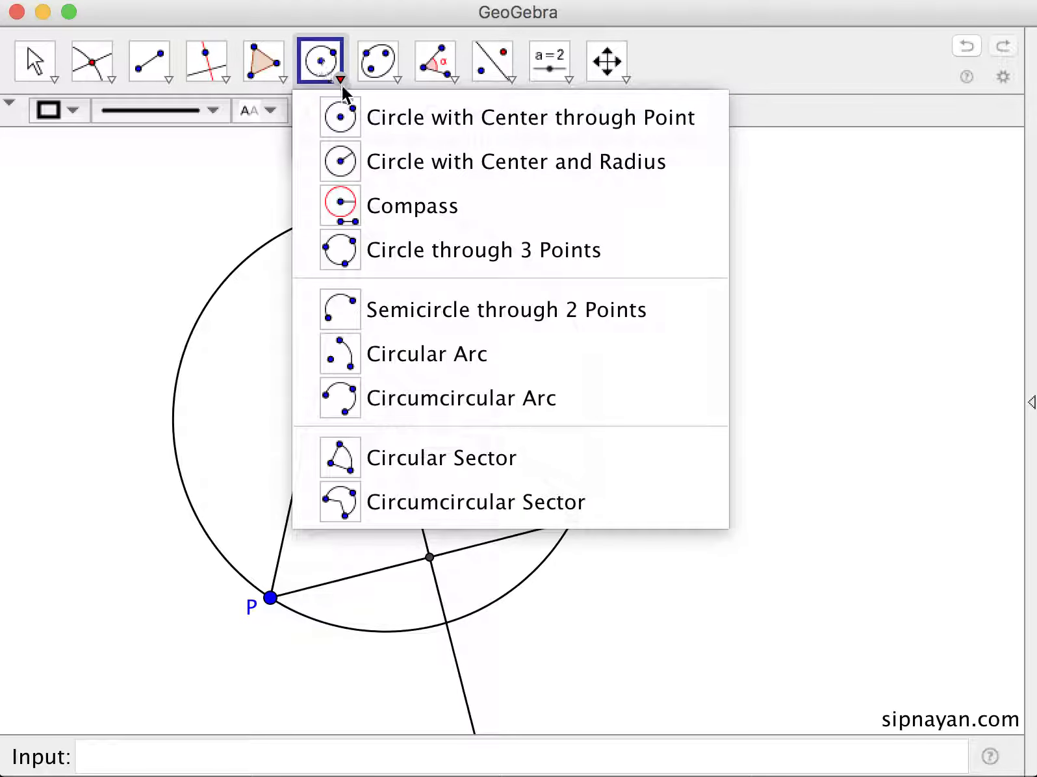
left_click(375, 122)
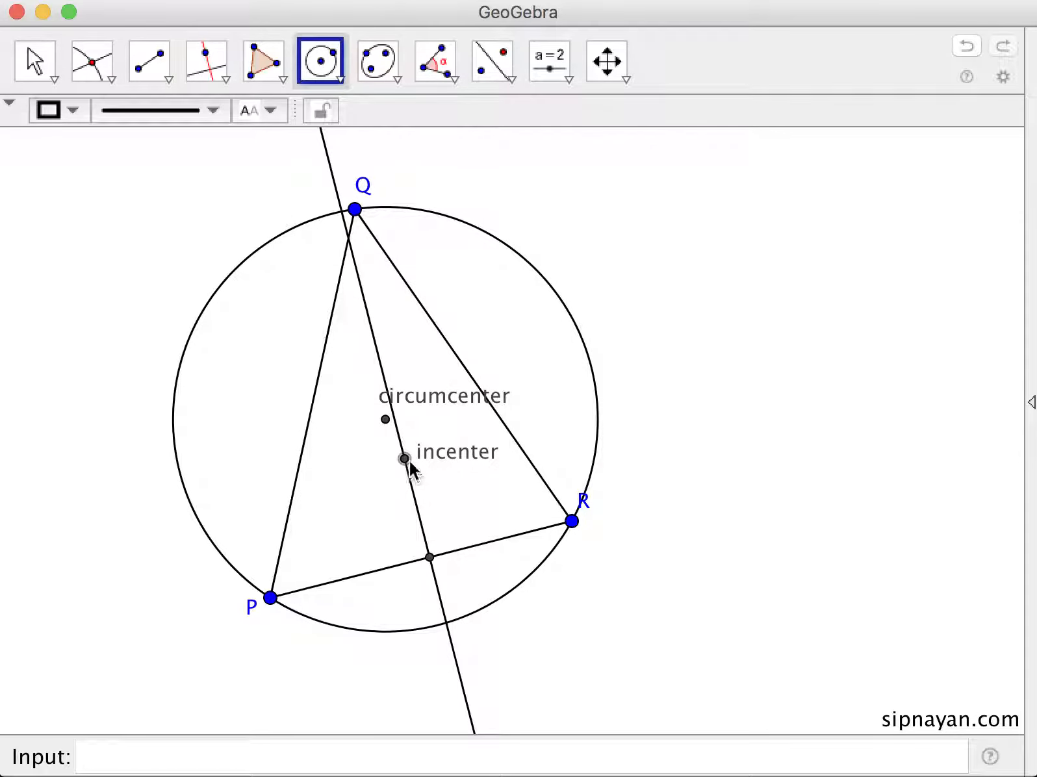
left_click(404, 459)
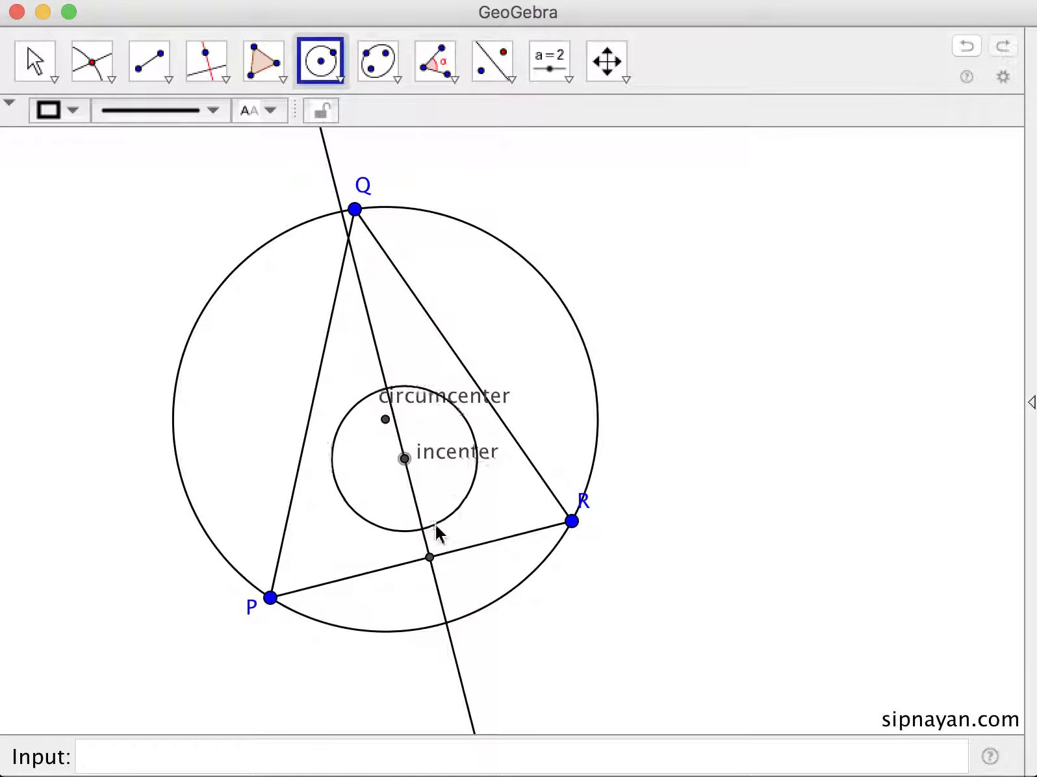
left_click(430, 558)
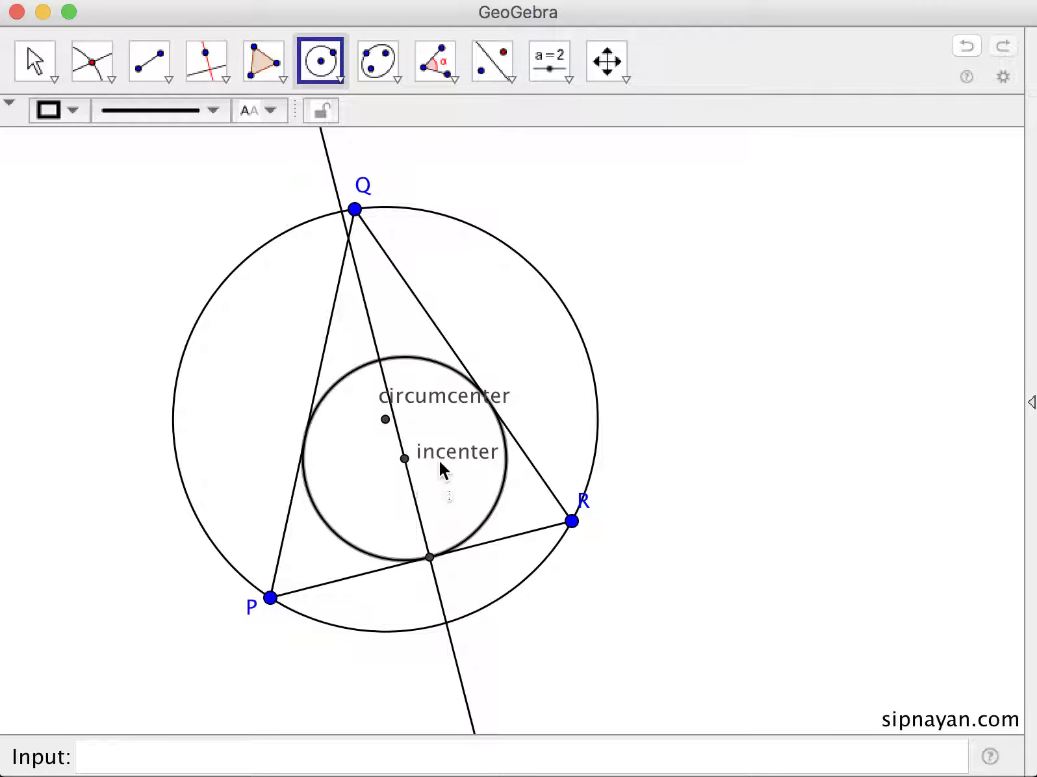
left_click(35, 60)
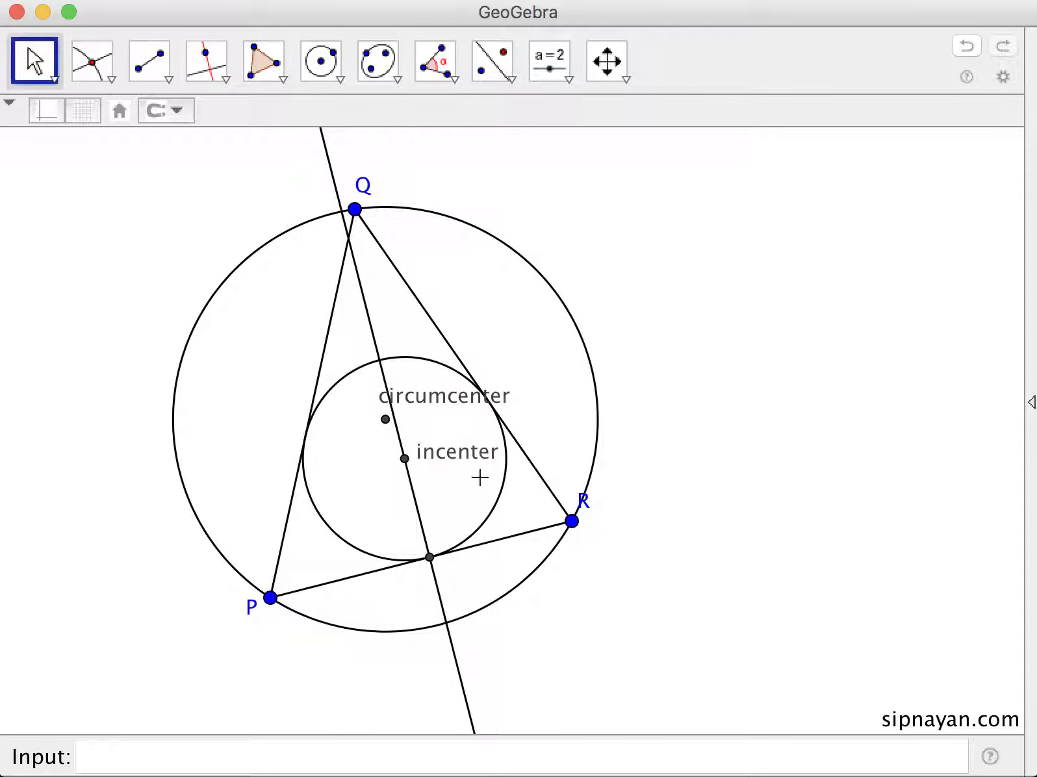
- Move vertex Q slightly left and down, and hide the perpendicular line through the incenter
left_click_drag(354, 209, 313, 219)
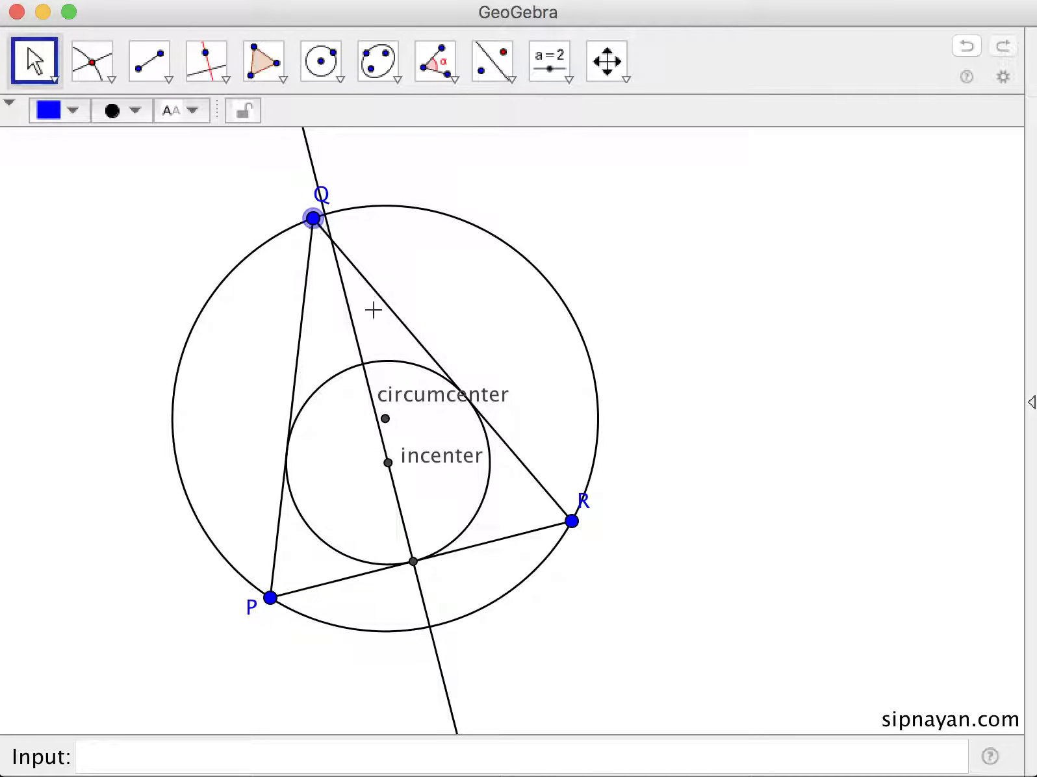
right_click(359, 345)
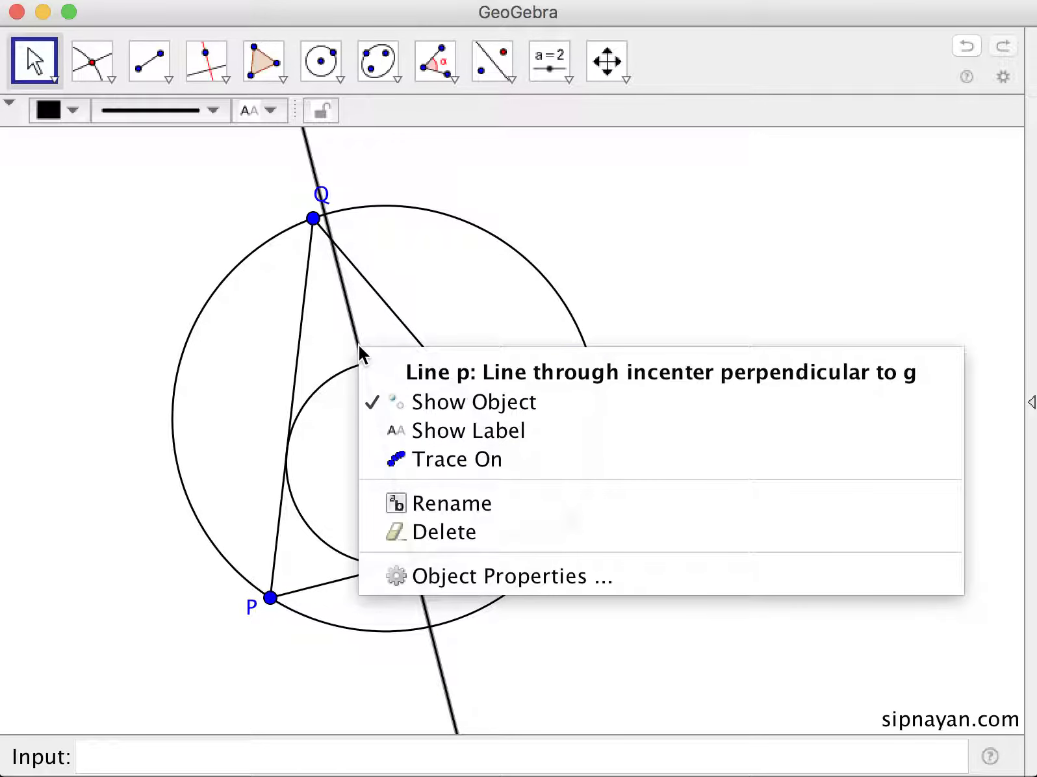
left_click(422, 404)
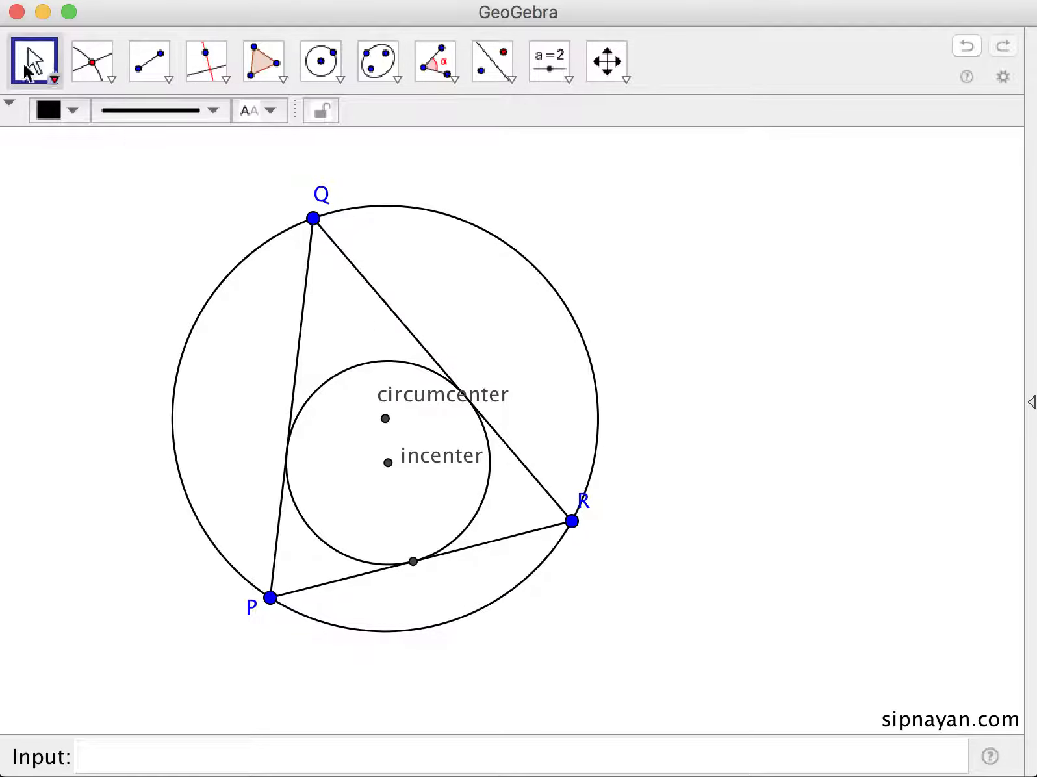
- Move vertex Q through several positions far left and right to test both circles, ending high above side PR, slightly right of the circumcenter
left_click(316, 220)
left_click_drag(316, 220, 260, 315)
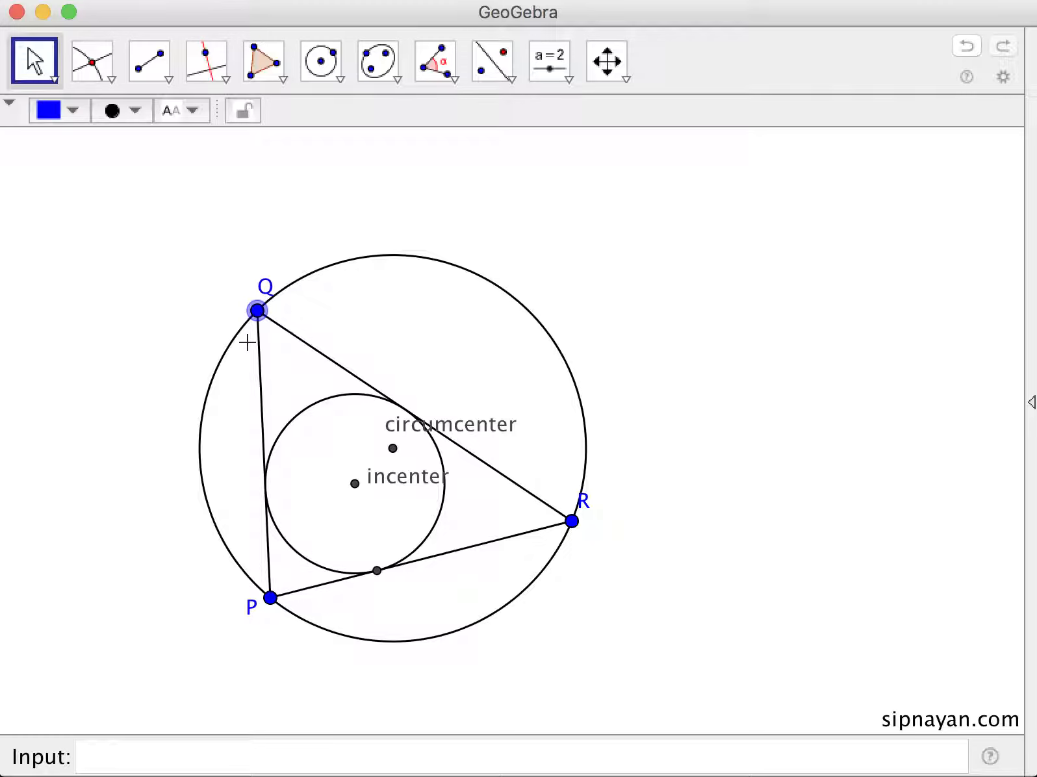
left_click_drag(267, 312, 351, 296)
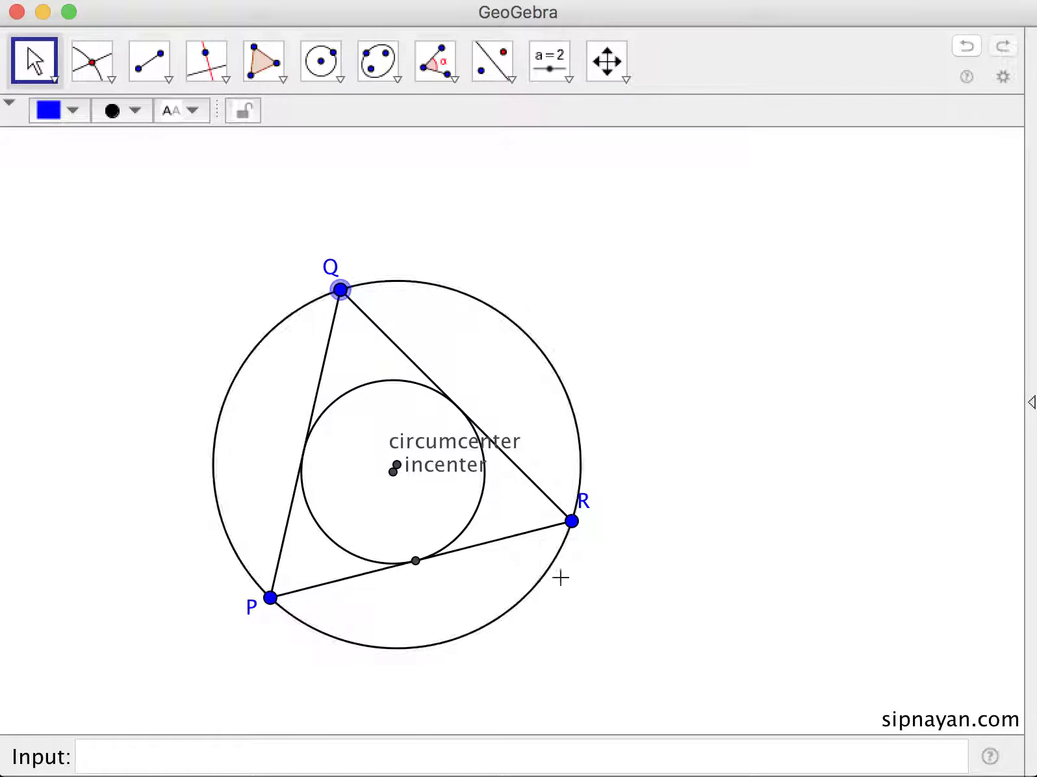
left_click_drag(351, 296, 182, 340)
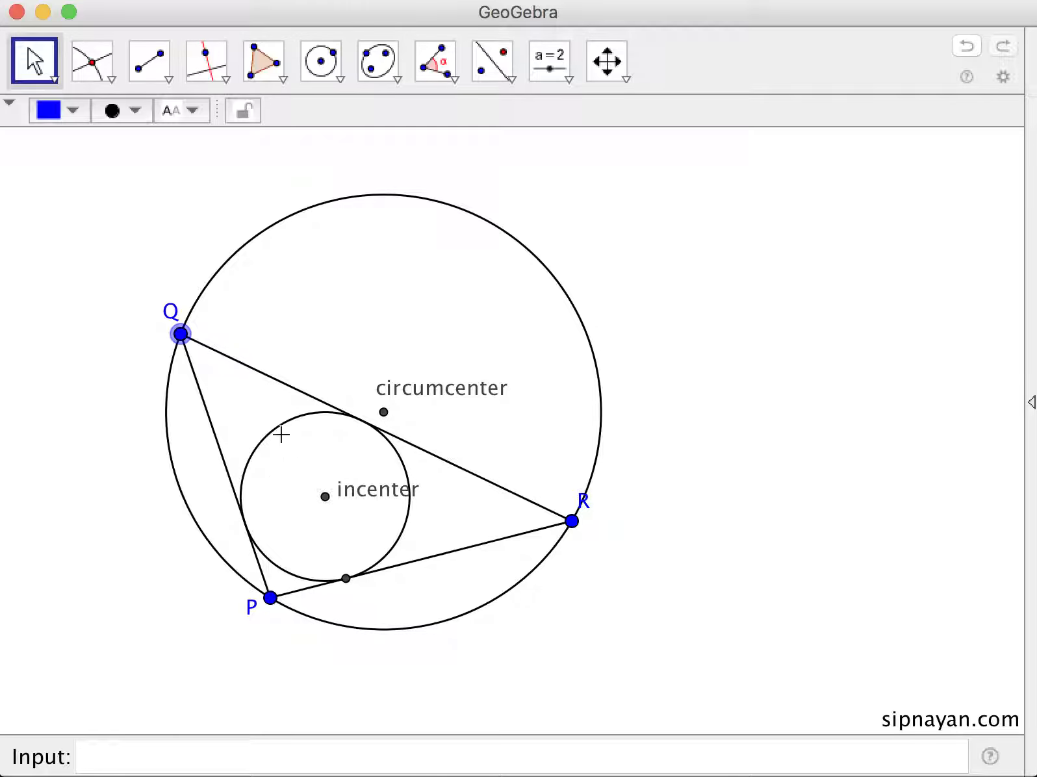
left_click_drag(184, 340, 624, 293)
mouse_move(697, 289)
left_mouse_down()
mouse_move(861, 298)
mouse_move(551, 279)
mouse_move(722, 284)
mouse_move(693, 287)
mouse_move(701, 292)
left_mouse_up()
left_click(150, 65)
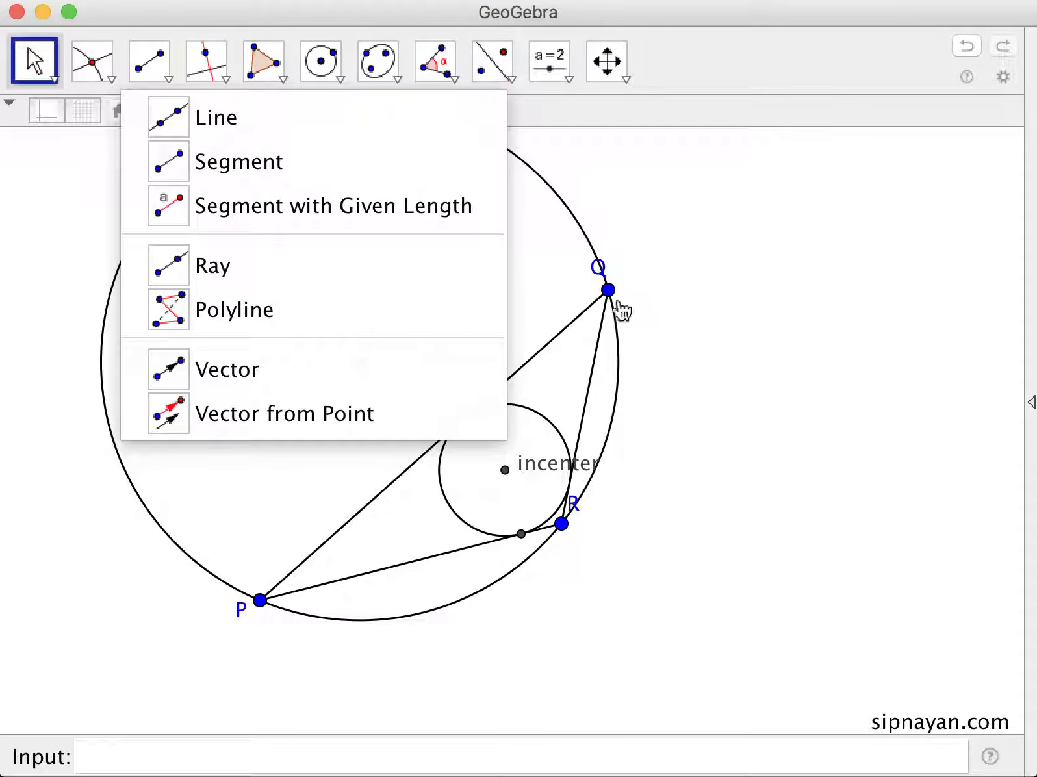
left_click_drag(615, 300, 190, 302)
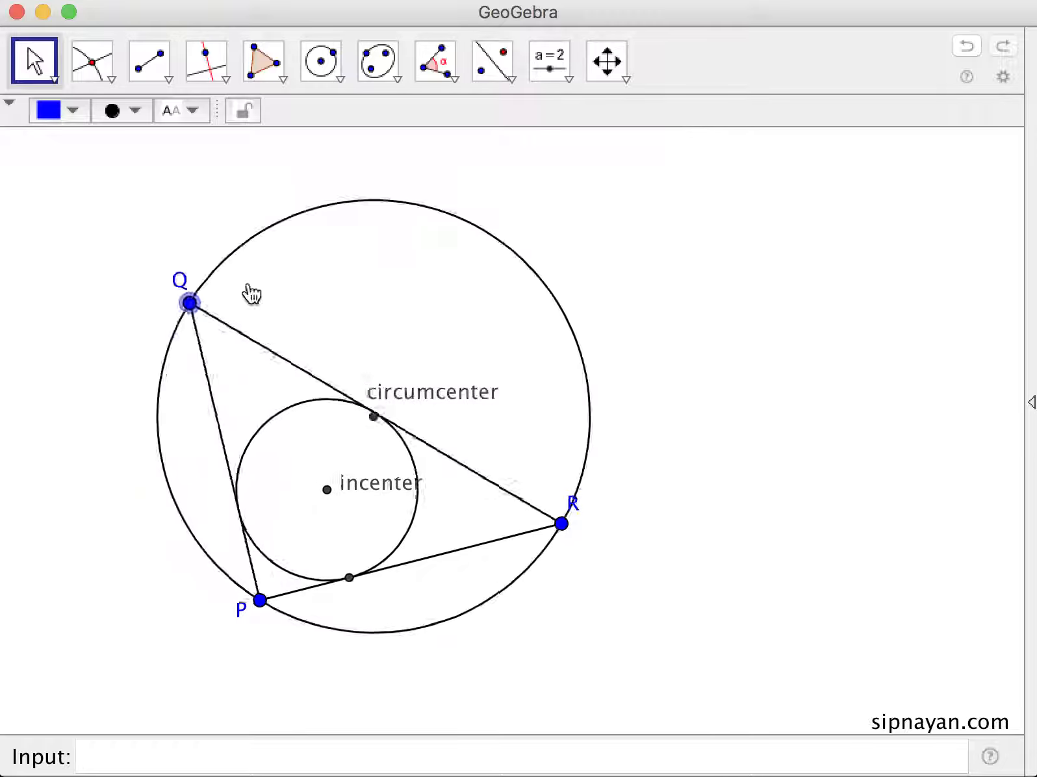
left_click_drag(251, 295, 407, 229)
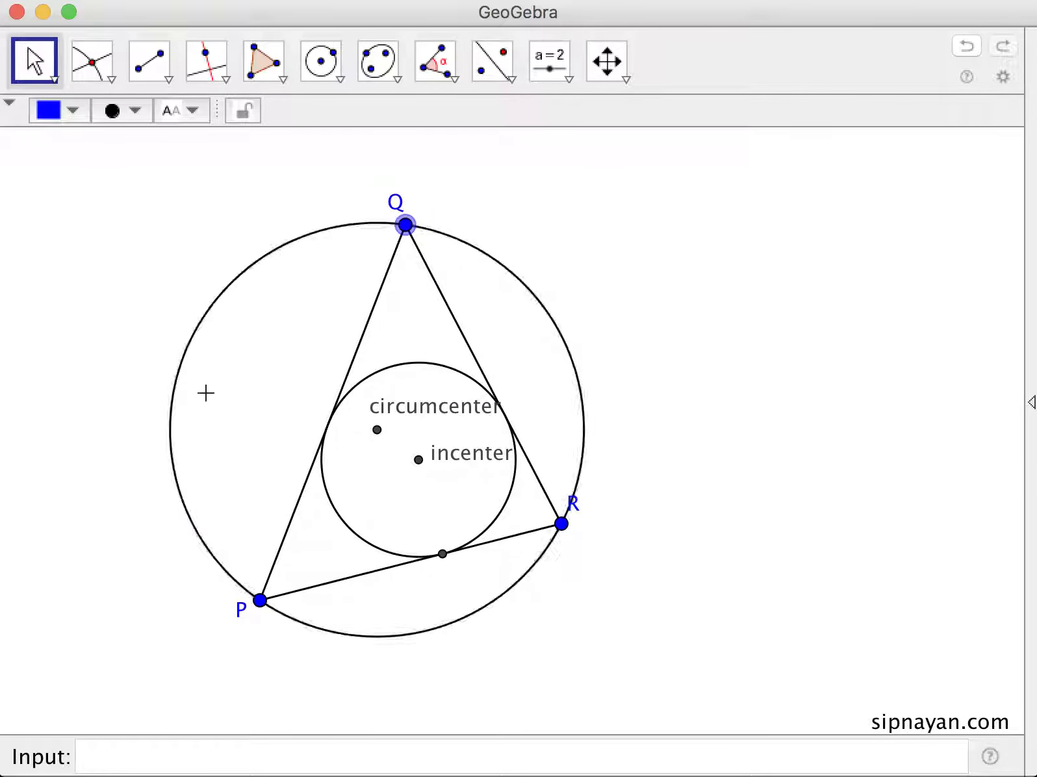
left_click(32, 63)
left_click(670, 280)
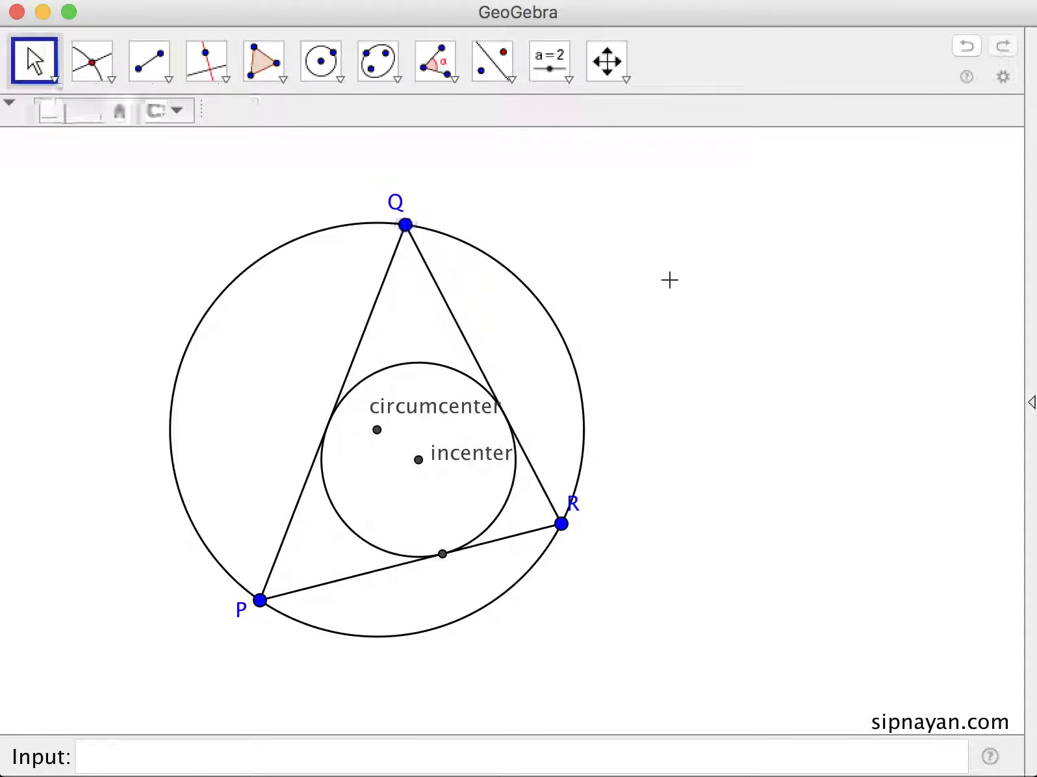